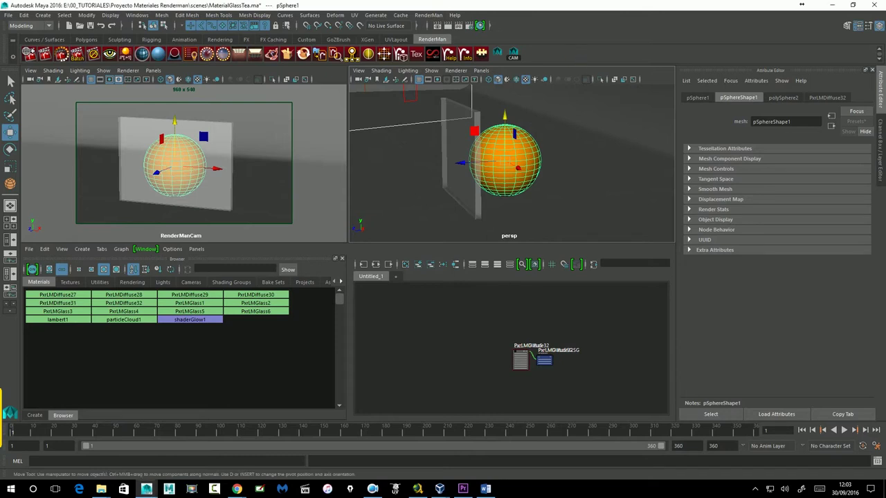
Select the glass plane pCube1 and assign it a PxrLMGlass material from the RenderMan shelf icon.
left_click(231, 137)
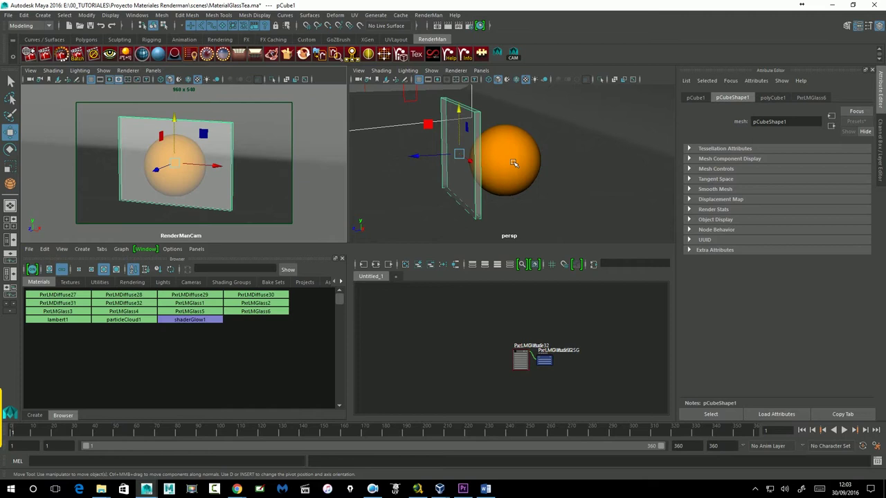
left_click_drag(513, 163, 498, 166, "alt")
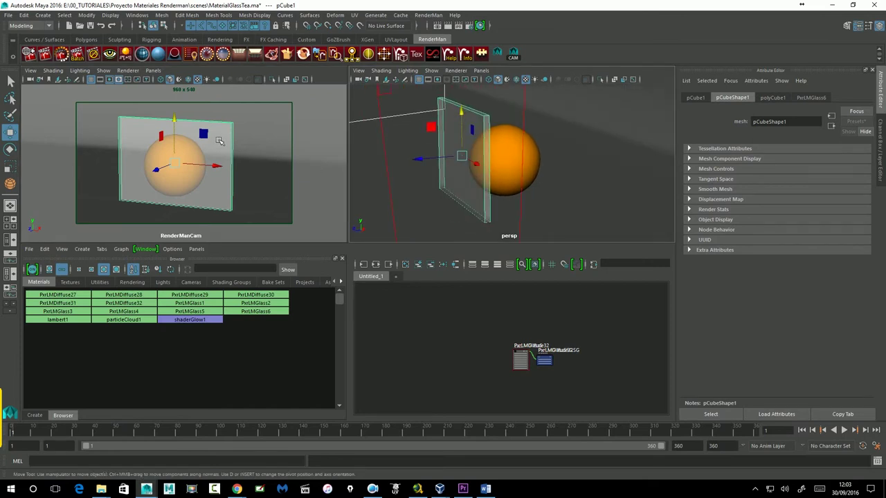
right_click(144, 57)
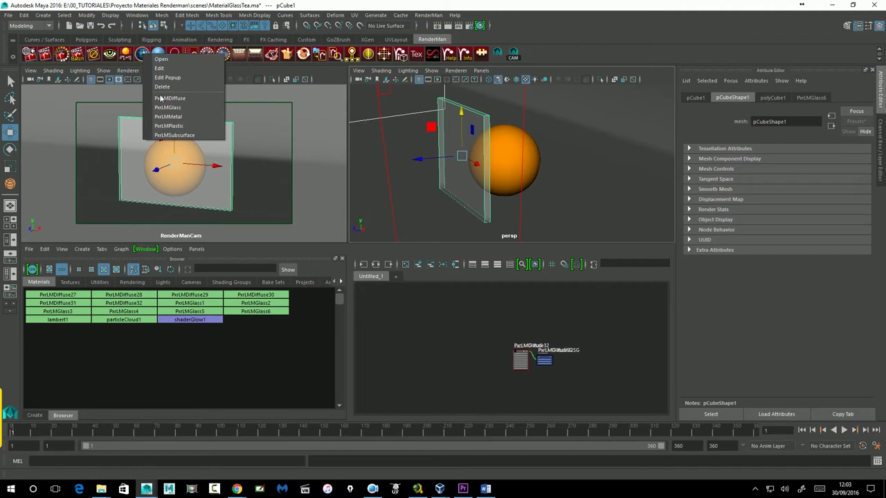
left_click(180, 109)
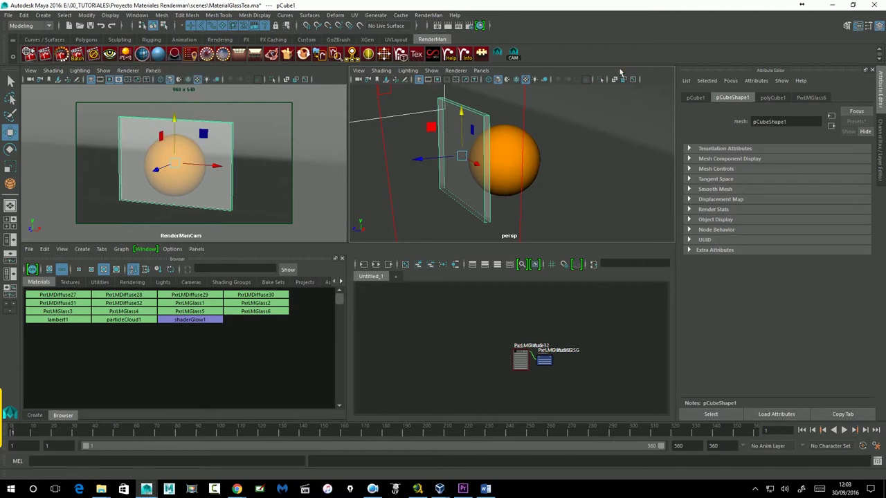
Open RenderMan Render Settings and show Default Ray Depths: Max Specular Depth 2, Max Diffuse Depth 1.
left_click_drag(435, 206, 453, 203, "alt")
left_click(471, 28)
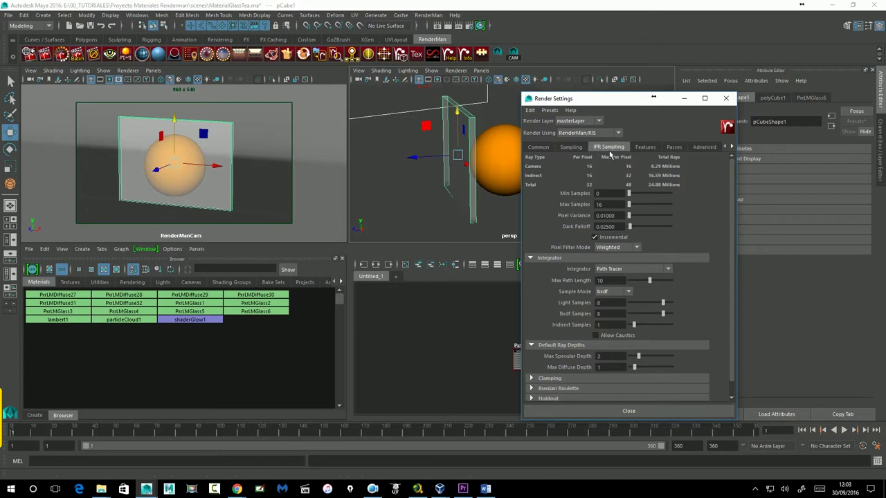
left_click(564, 347)
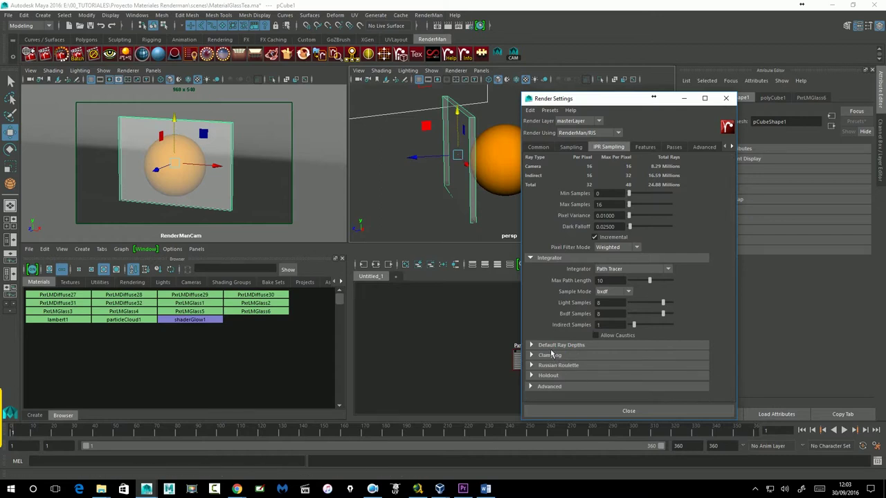
left_click(558, 348)
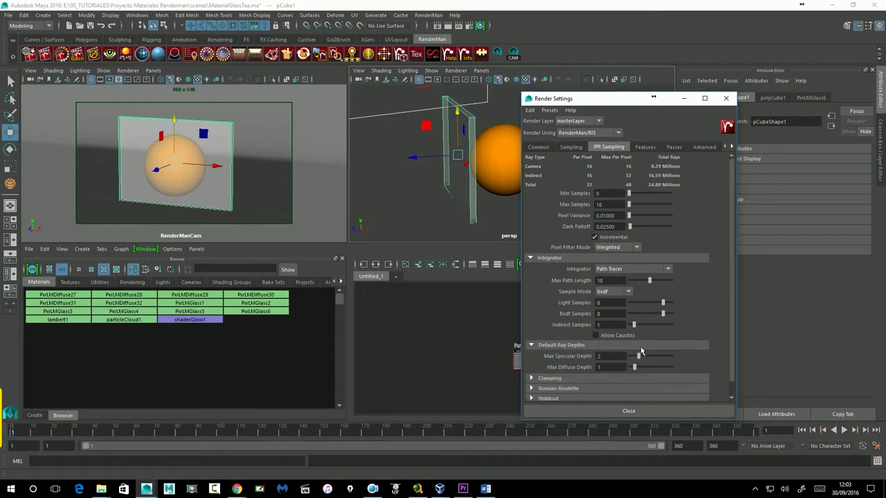
scroll(718, 344, "down", 1)
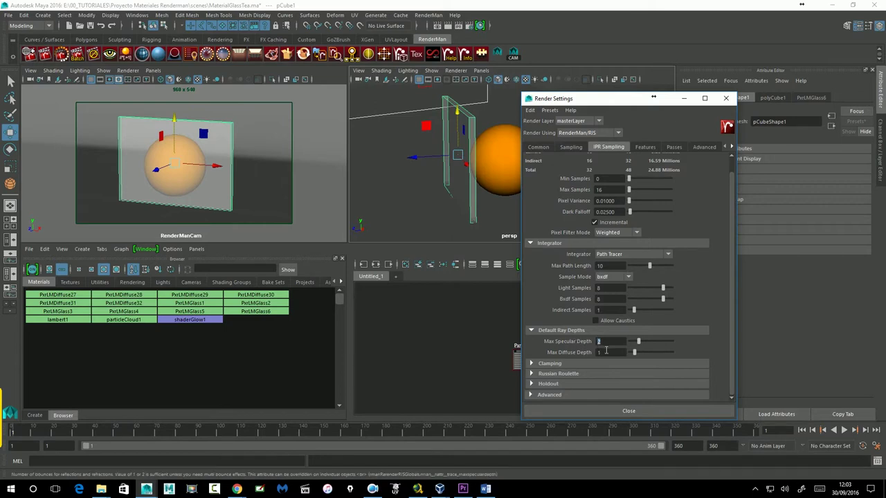
mouse_move(484, 186)
left_mouse_down("alt")
mouse_move(451, 141)
mouse_move(471, 146)
mouse_move(451, 139)
left_mouse_up("alt")
right_click_drag(451, 138, 451, 148)
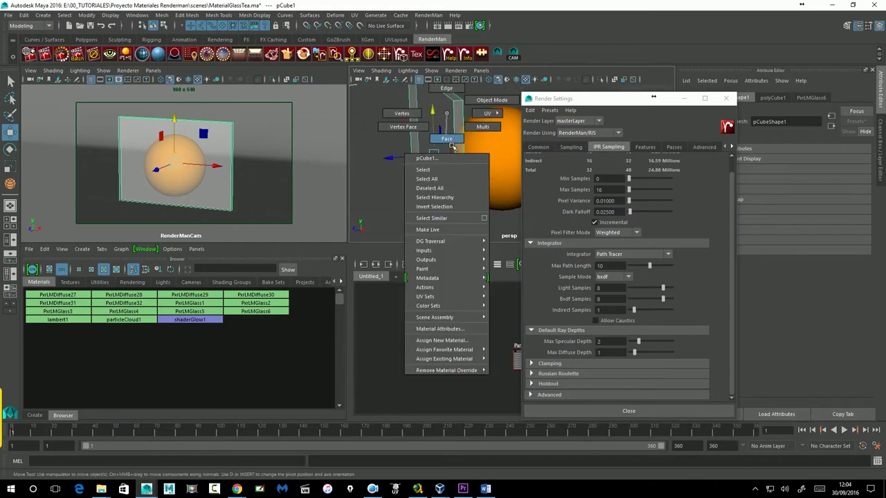
Select all faces of the glass plane and launch a RenderMan IPR render of the camera view.
left_click(451, 147)
mouse_move(451, 147)
left_mouse_down("alt")
mouse_move(438, 171)
mouse_move(427, 128)
left_mouse_up("alt")
key("F8")
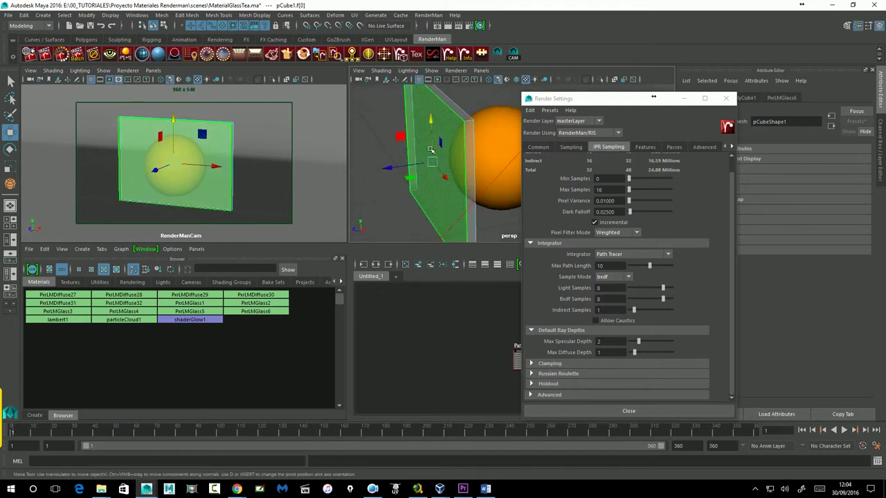
left_click_drag(427, 129, 446, 178, "alt")
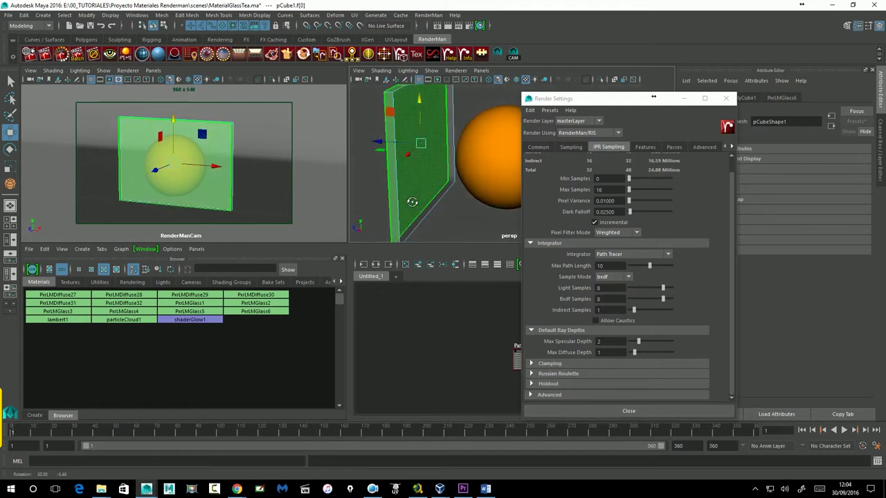
left_click(446, 179)
double_click(446, 179)
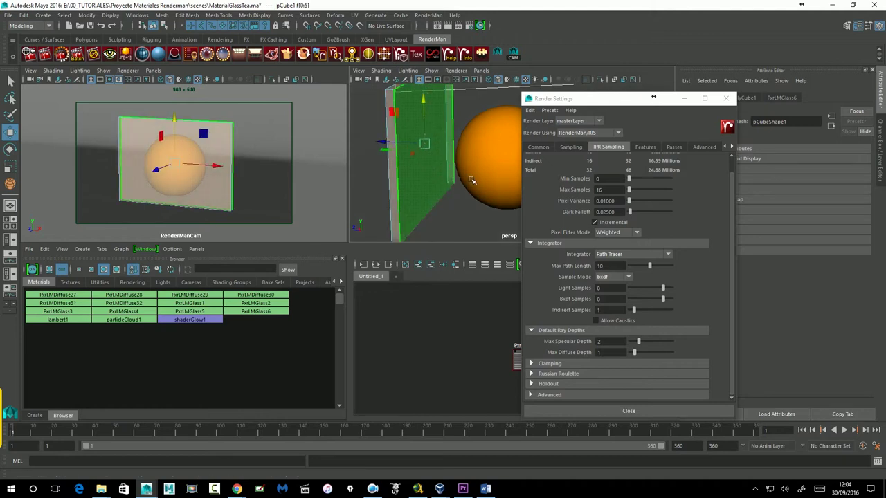
mouse_move(452, 177)
left_mouse_down("alt")
mouse_move(445, 188)
mouse_move(458, 182)
left_mouse_up("alt")
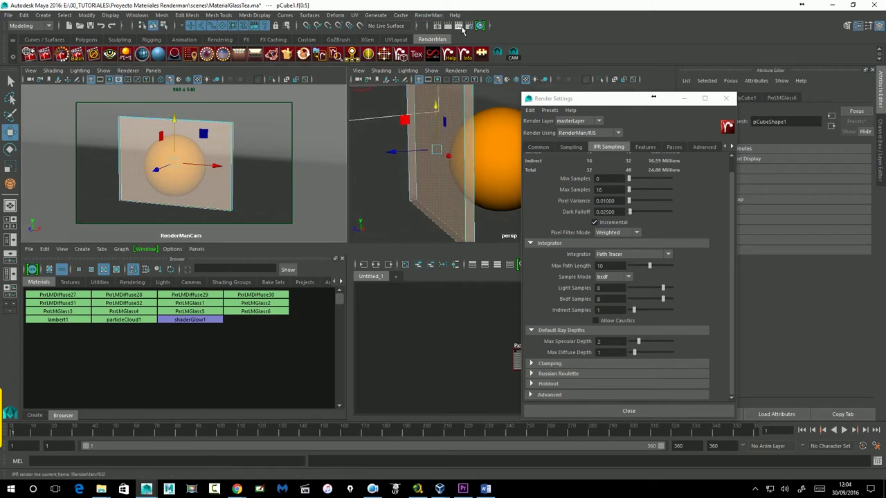
left_click(462, 27)
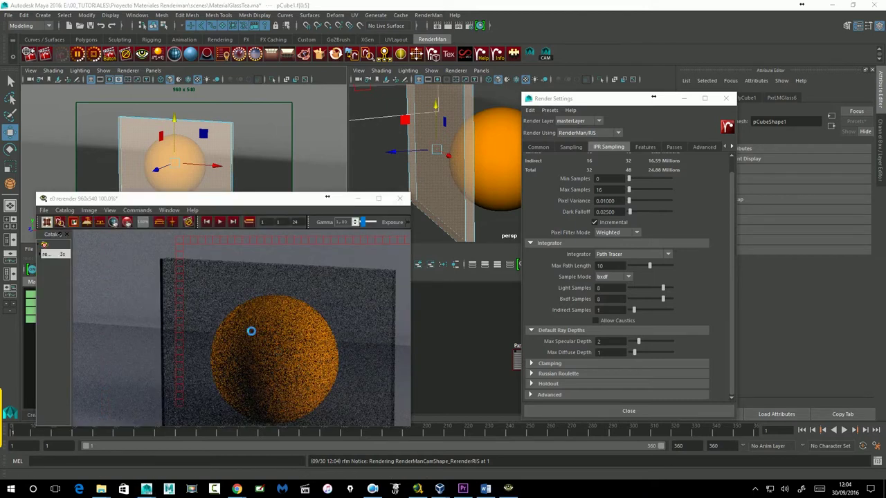
Zoom the IPR render out to 60% to show the whole frame, then pick faces on the glass plane.
scroll(239, 322, "down", 3)
type("1")
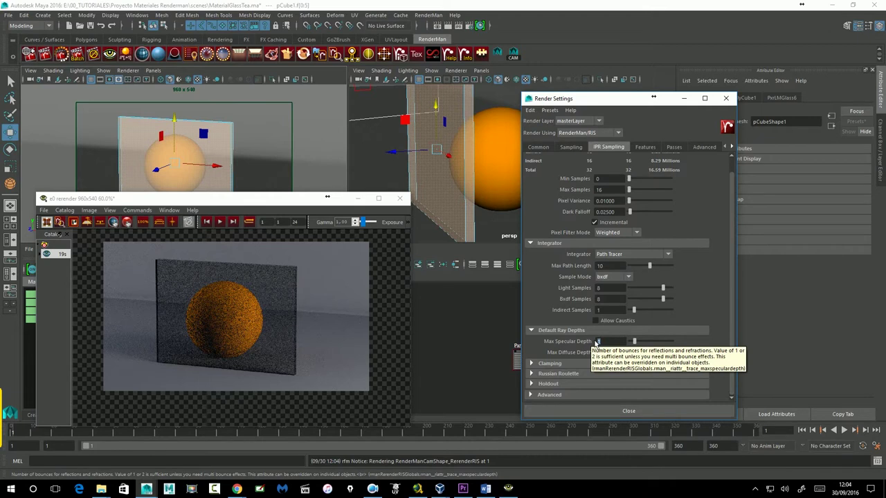
left_click(443, 200)
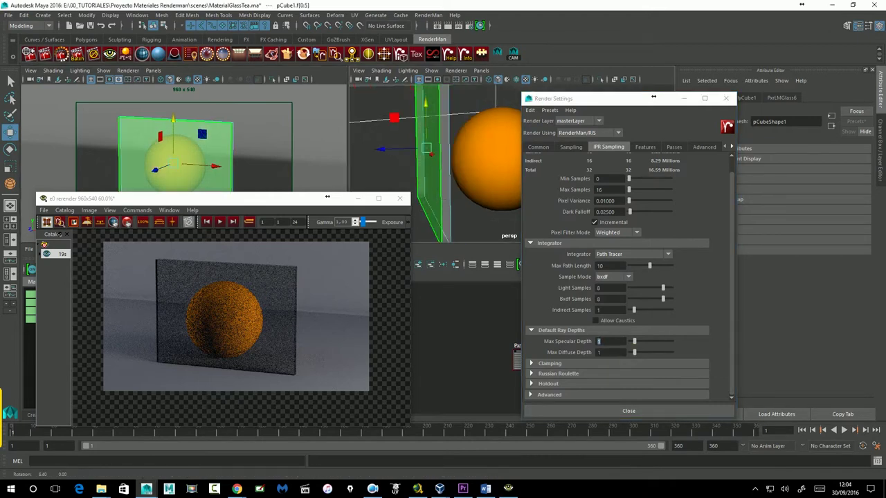
left_click(454, 205)
left_click_drag(454, 205, 457, 199, "alt")
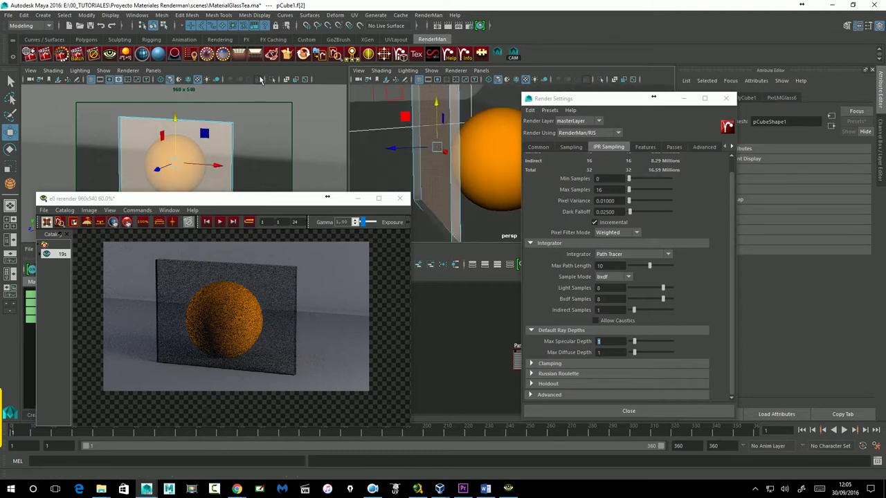
Return to Object Mode, re-render the IPR, restore Max Specular Depth to 2, and select pCube1.
right_click(214, 127)
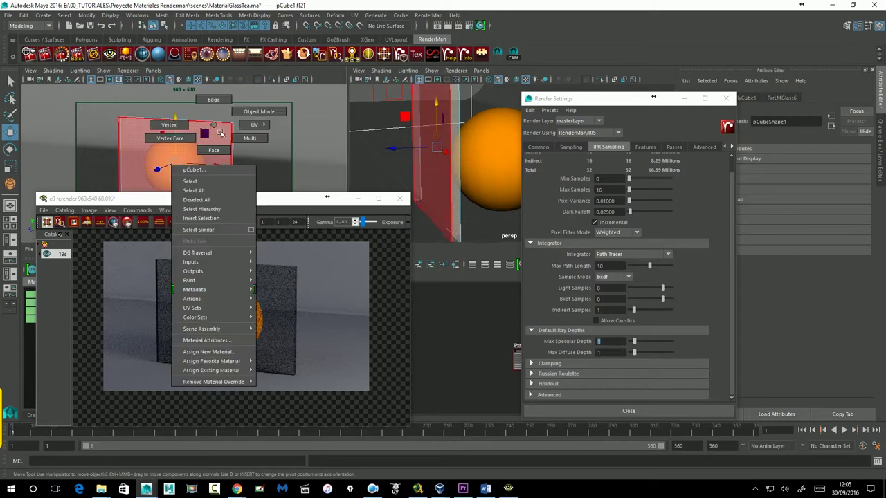
left_click(259, 111)
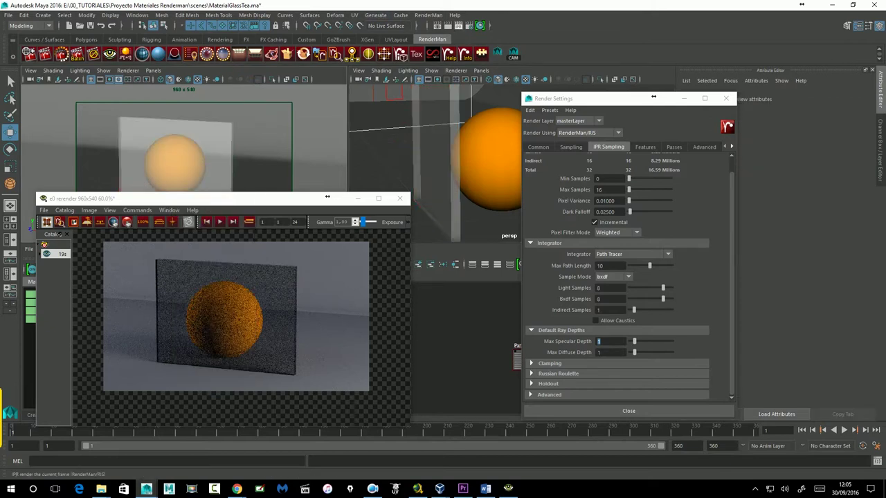
left_click(114, 221)
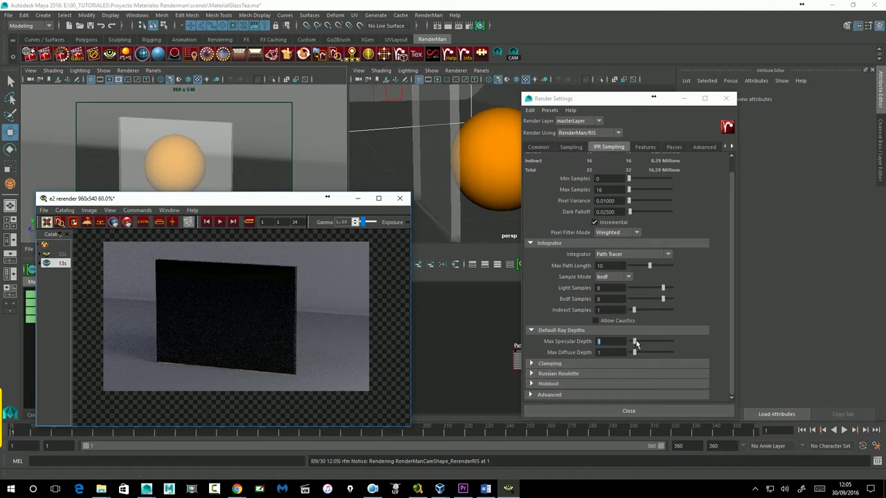
left_click(602, 341)
type("2")
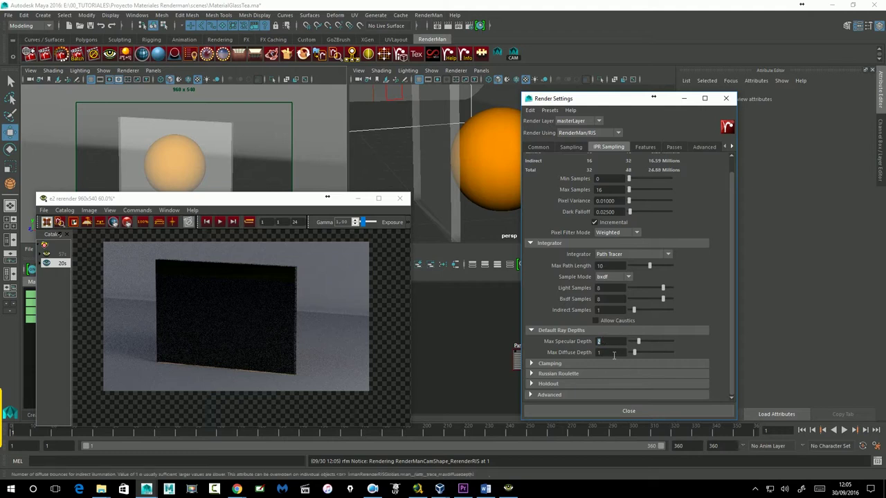
left_click(441, 182)
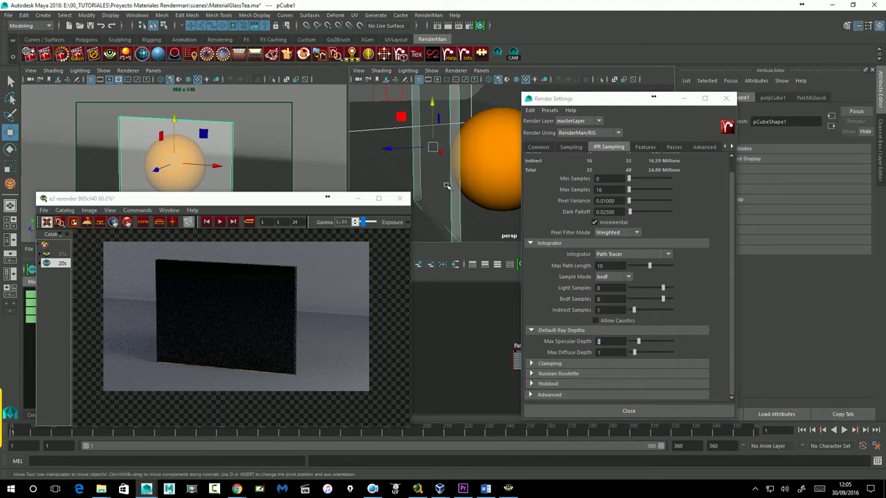
Duplicate the glass plane with Ctrl+D and move the copy to the right along X.
left_click_drag(441, 182, 418, 168, "alt")
key("ctrl+d")
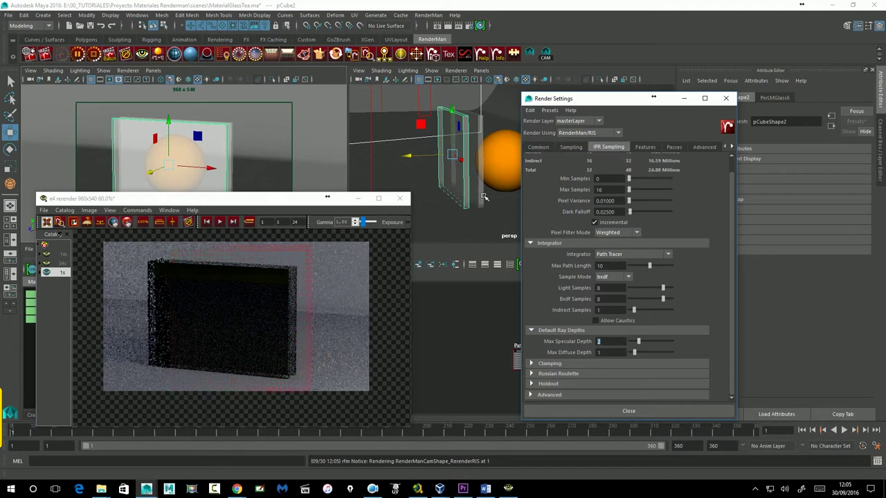
mouse_move(484, 198)
left_mouse_down("alt")
mouse_move(469, 206)
mouse_move(467, 116)
left_mouse_up("alt")
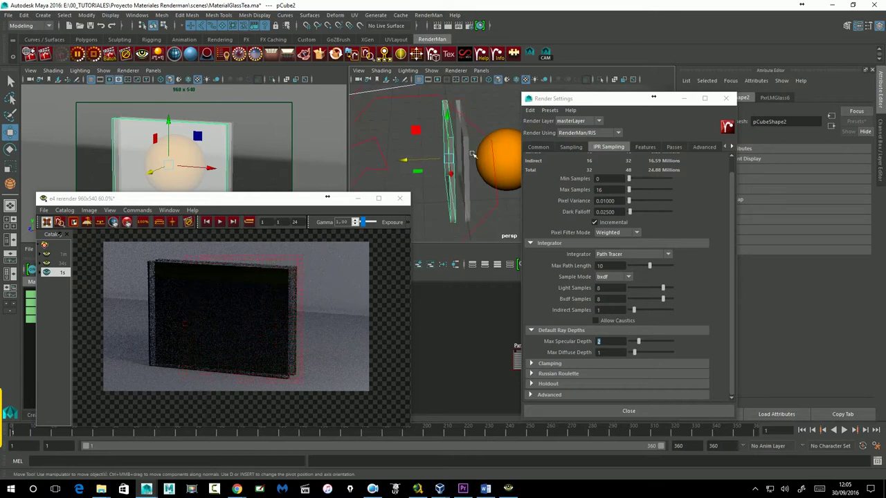
middle_click_drag(468, 144, 469, 163)
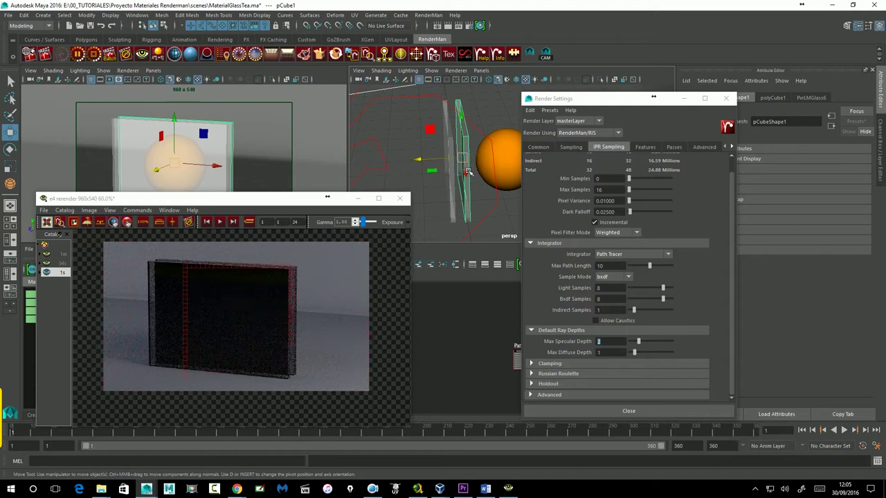
Select the copied plane, then the original plane, and focus the Max Specular Depth field.
mouse_move(453, 154)
left_mouse_down("alt")
mouse_move(438, 151)
mouse_move(448, 174)
mouse_move(438, 157)
mouse_move(472, 169)
left_mouse_up("alt")
left_click(448, 173)
left_click(473, 169)
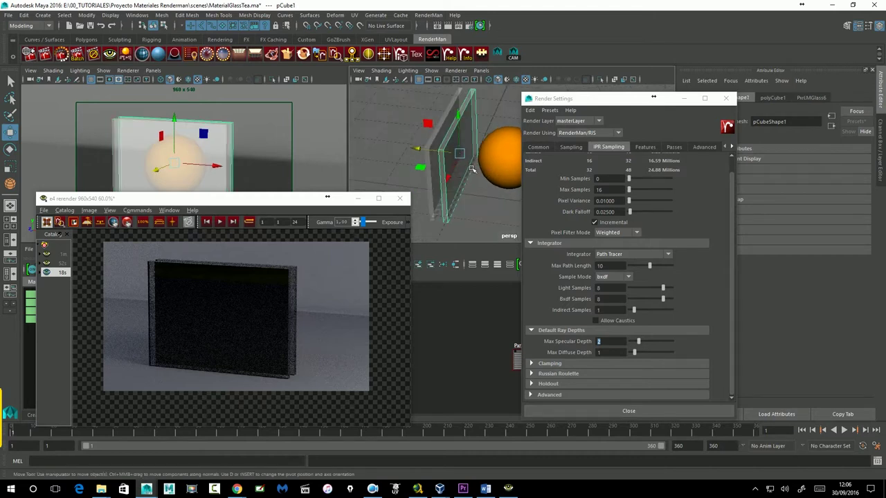
left_click(591, 345)
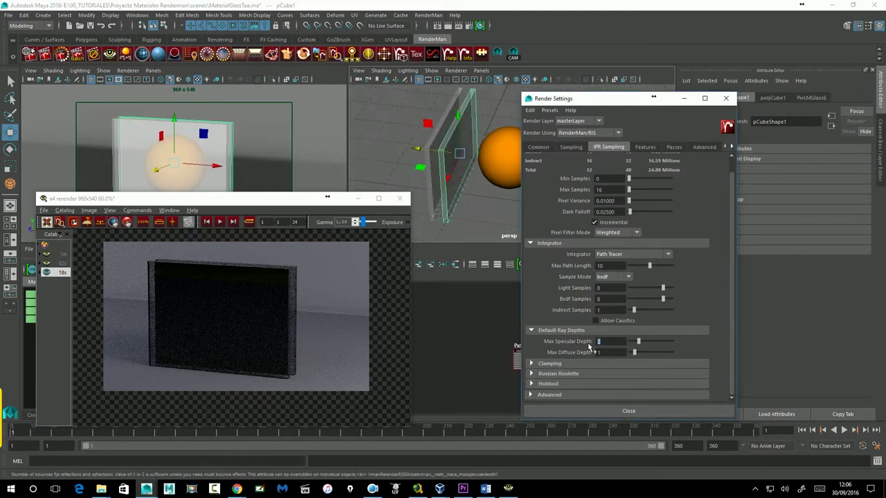
type("4")
Commit a first Max Specular Depth entry and bring the render view and Maya window forward.
key("Return")
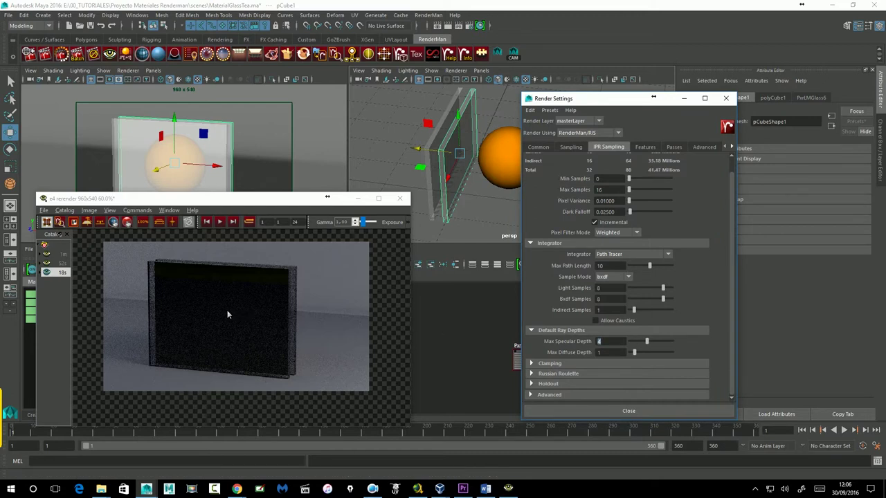
left_click_drag(462, 207, 510, 188, "alt")
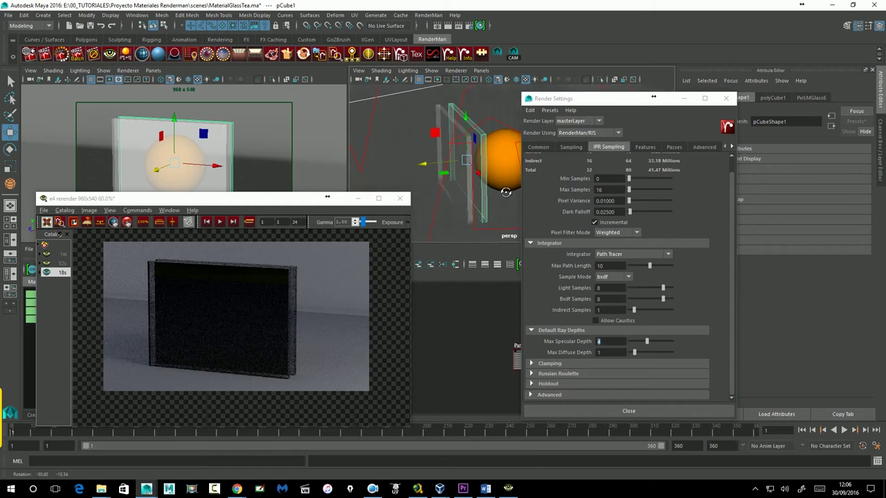
left_click(299, 312)
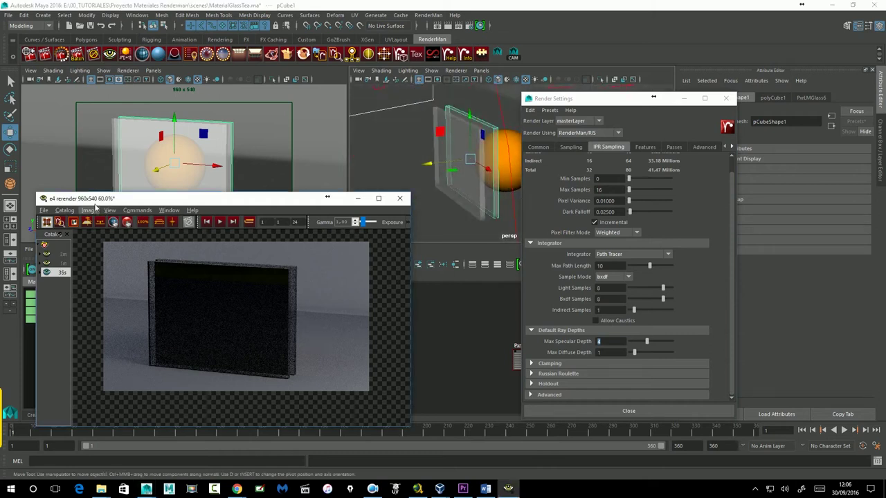
left_click(68, 62)
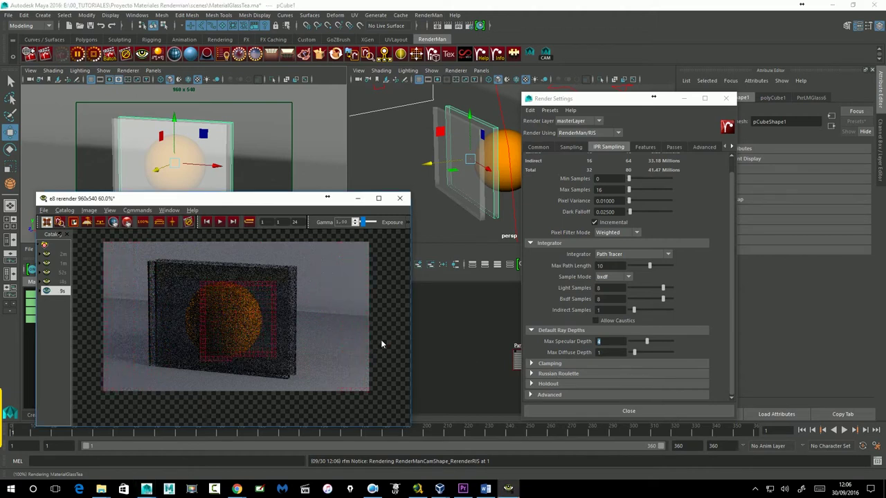
Enter 4 in the IPR Max Specular Depth, leaving Max Diffuse Depth at 1 (80 total samples).
left_click(612, 354)
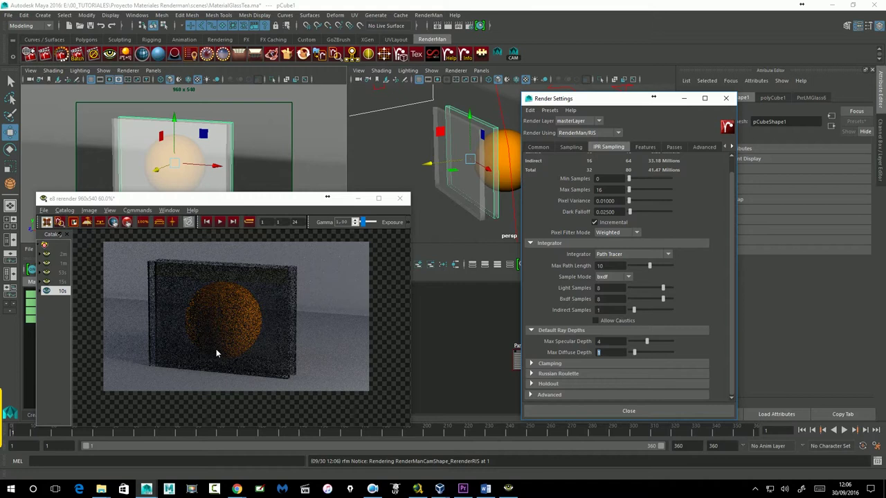
left_click(613, 344)
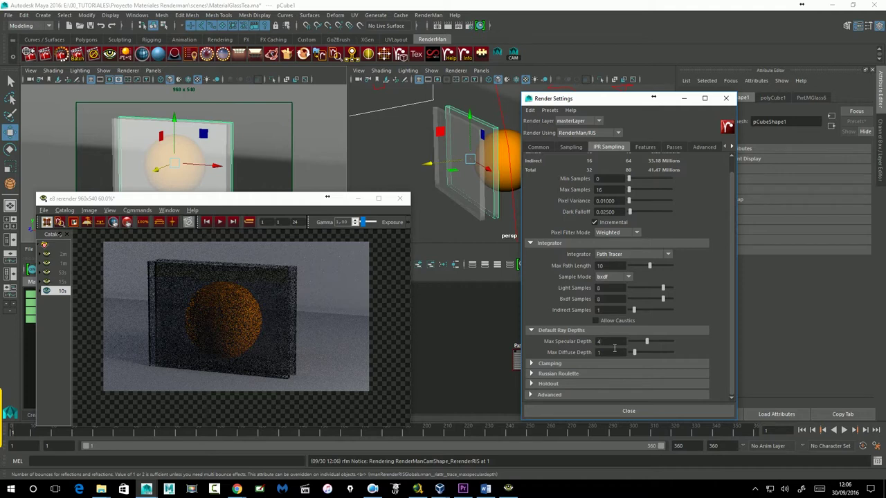
type("4")
key("Return")
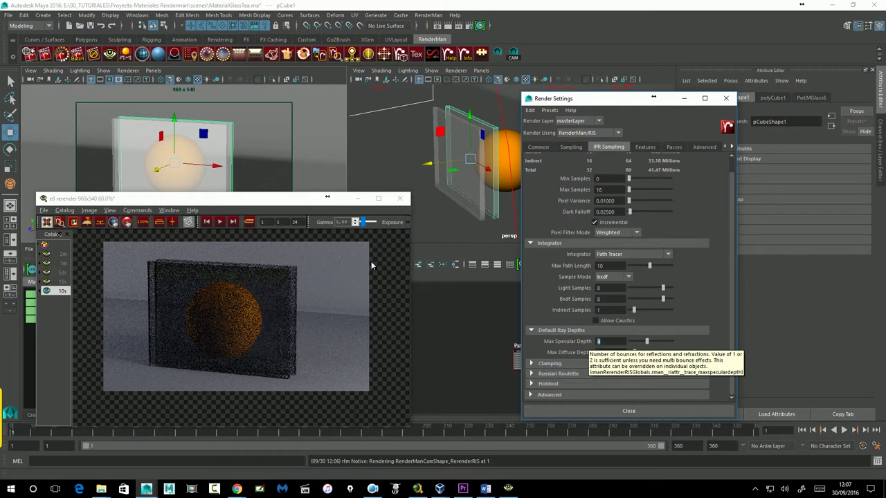
left_click(616, 100)
Set Max Specular Depth to 4 on the final-render Sampling tab as well.
left_click_drag(616, 100, 675, 100)
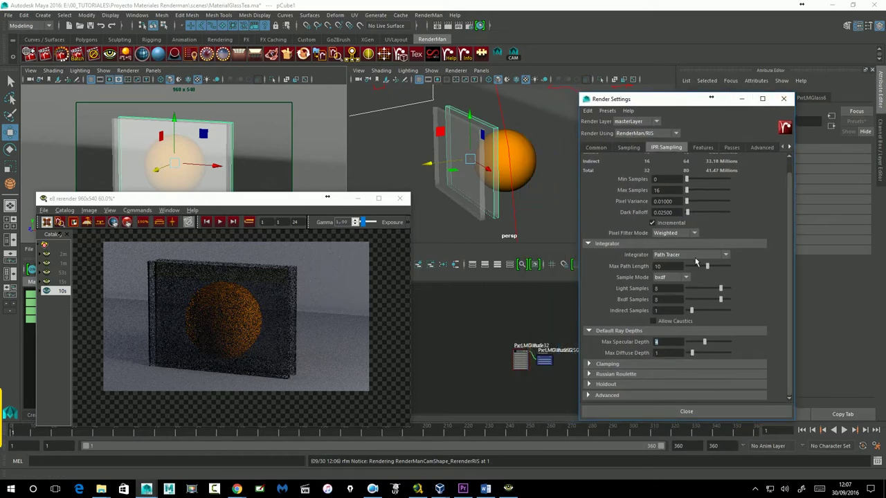
left_click(673, 344)
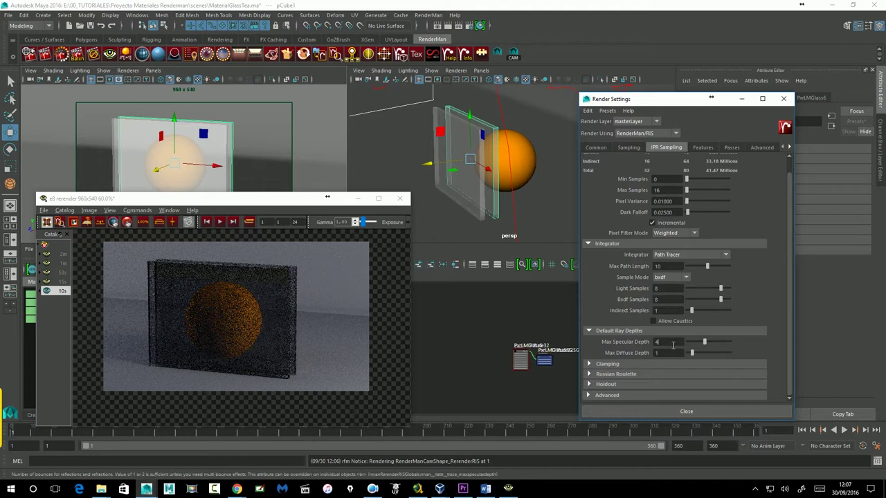
left_click_drag(671, 346, 657, 344)
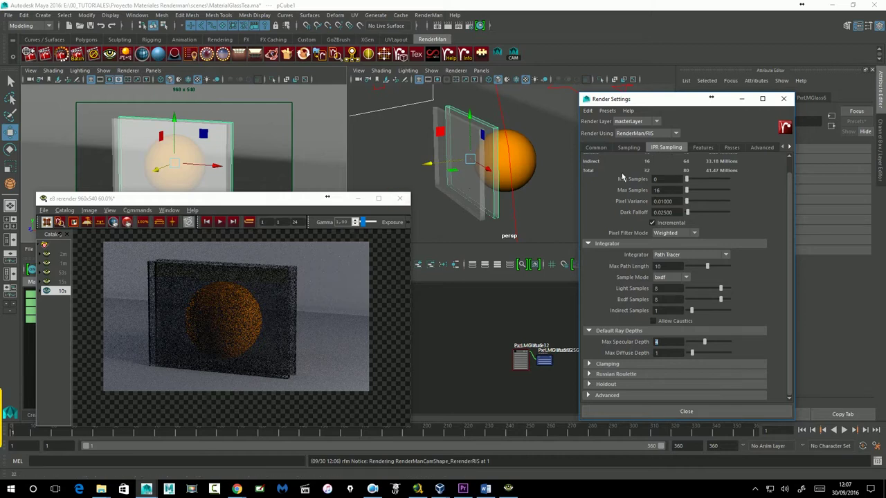
left_click(633, 153)
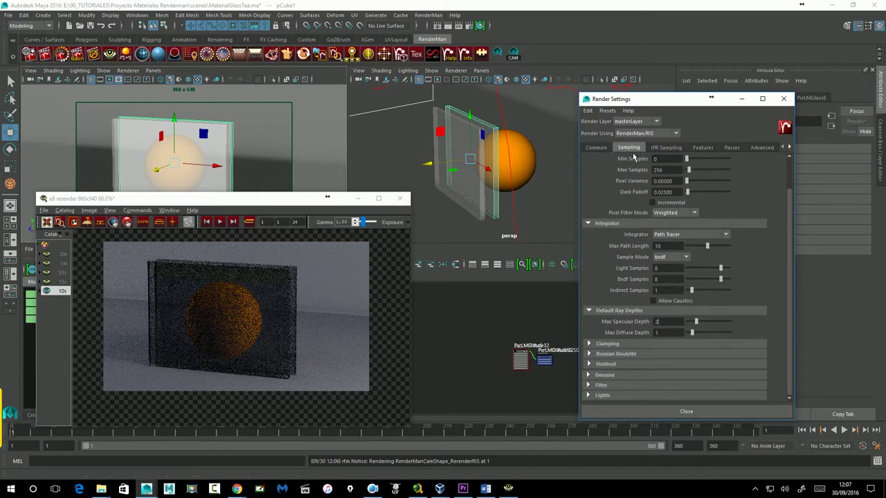
left_click(656, 322)
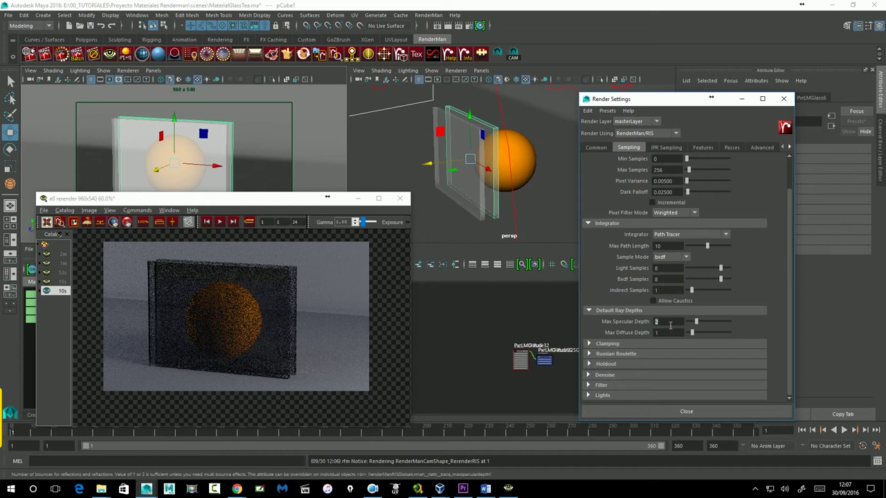
type("4")
key("Return")
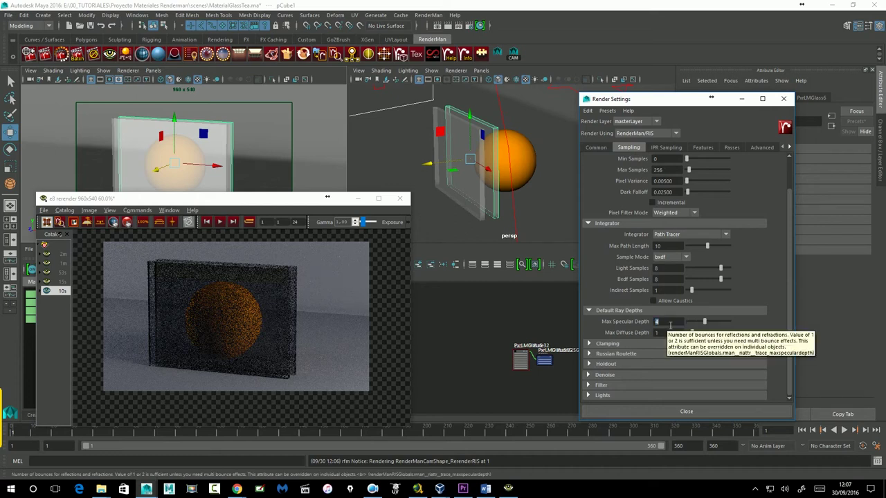
left_click(662, 154)
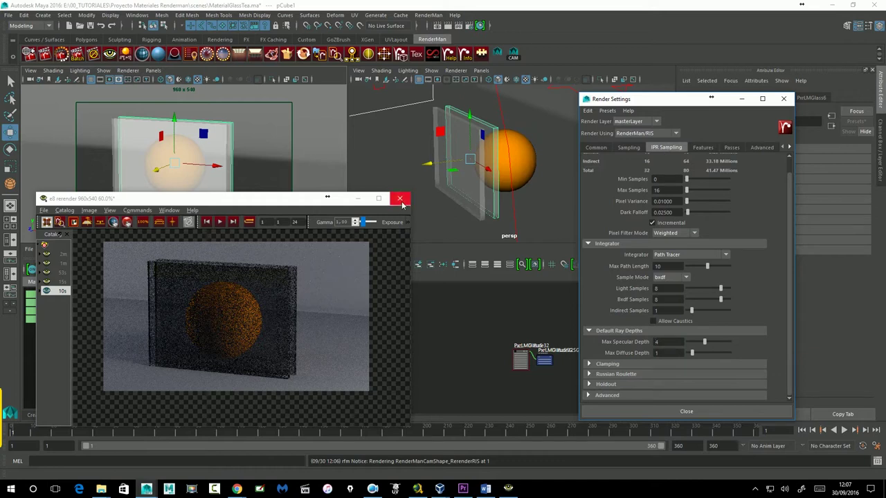
Close the render view discarding the session, close Render Settings, and select the orange sphere.
left_click(399, 199)
left_click(464, 259)
left_click(783, 98)
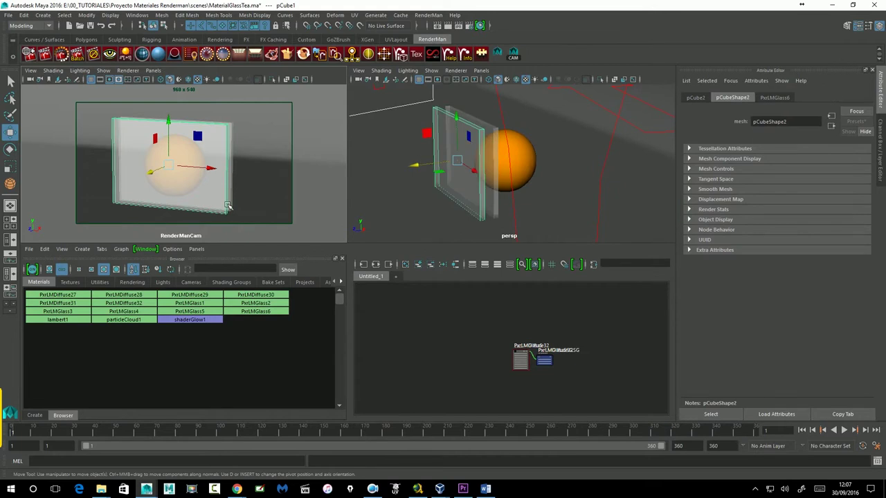
left_click(238, 204)
left_click(199, 184)
Delete the sphere and glass pane and make the teapot display layer visible.
key("Delete")
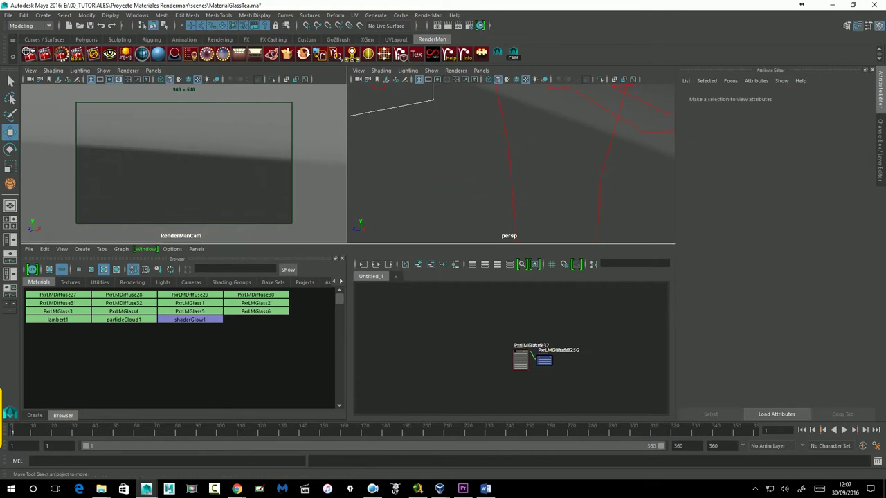
left_click(880, 170)
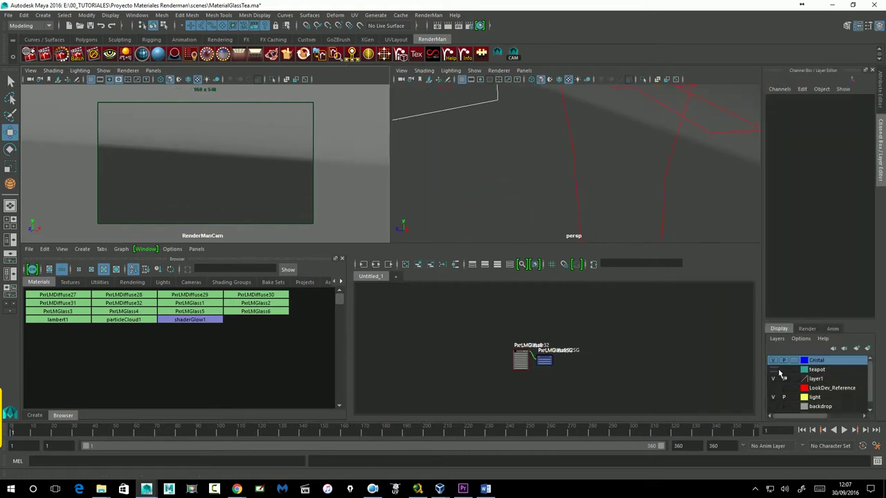
left_click(774, 370)
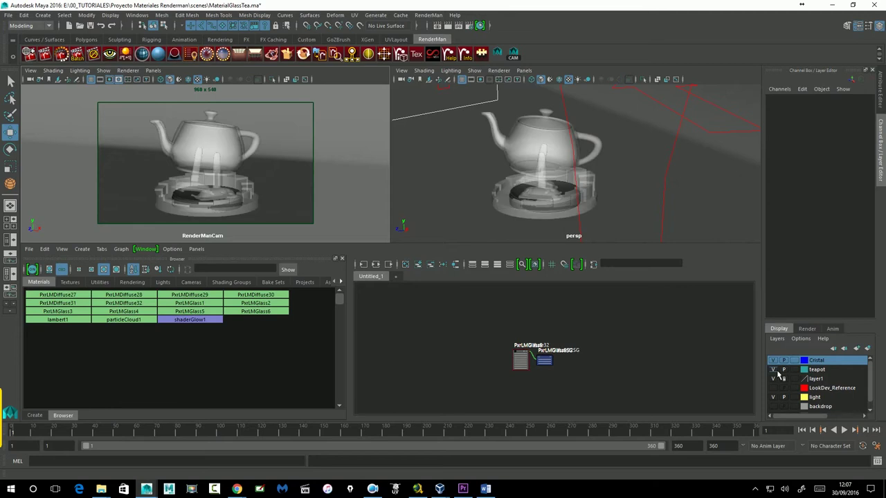
Assign the teapot a new PxrLMGlass material (PxrLMGlass7) and start an IPR render.
left_click(226, 145)
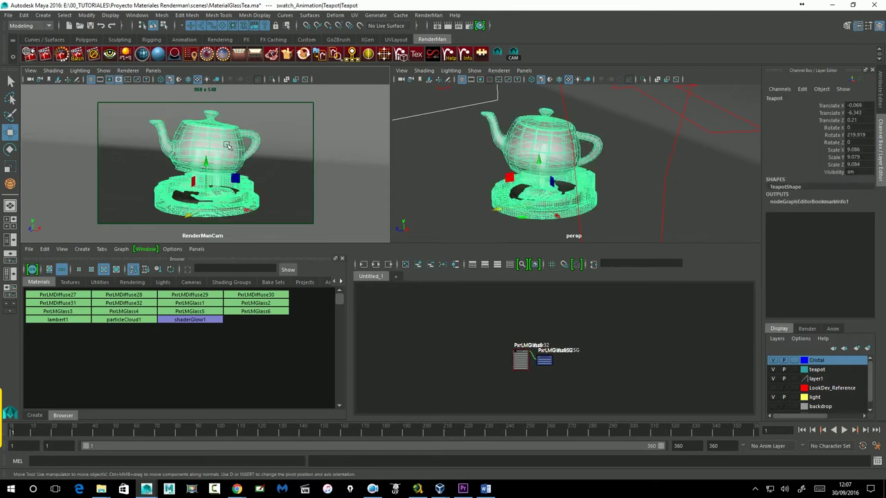
right_click(144, 58)
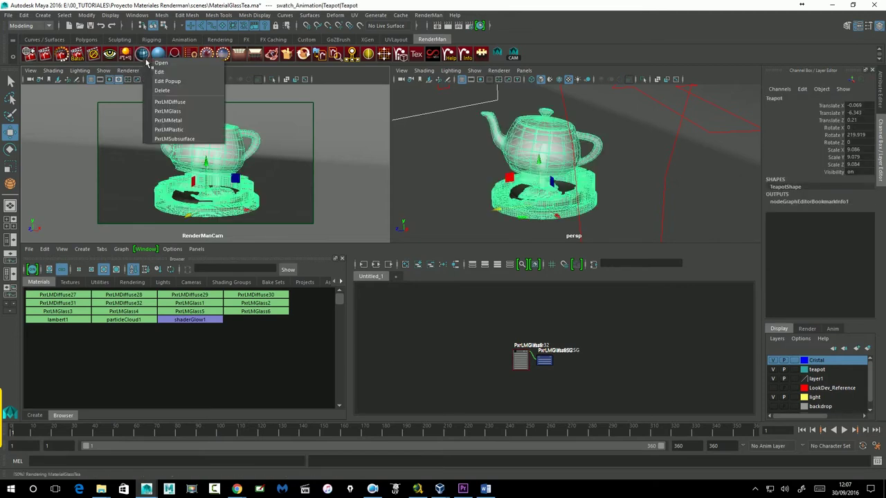
left_click(178, 112)
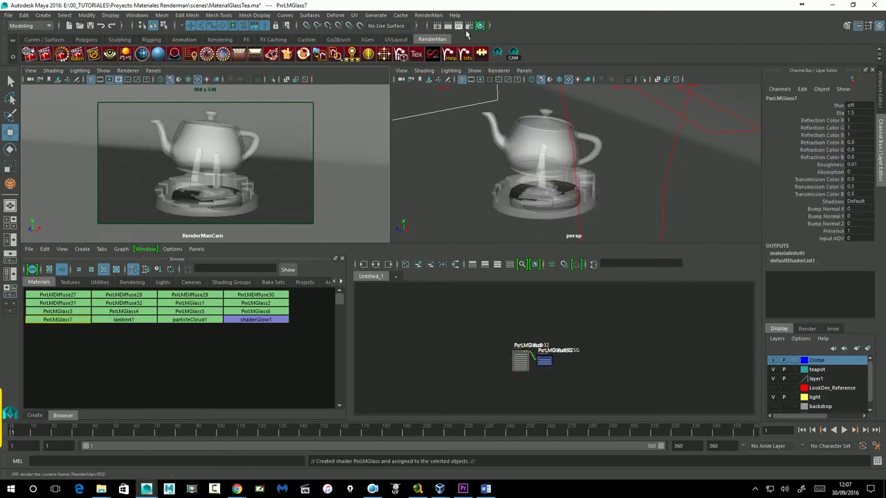
left_click(466, 31)
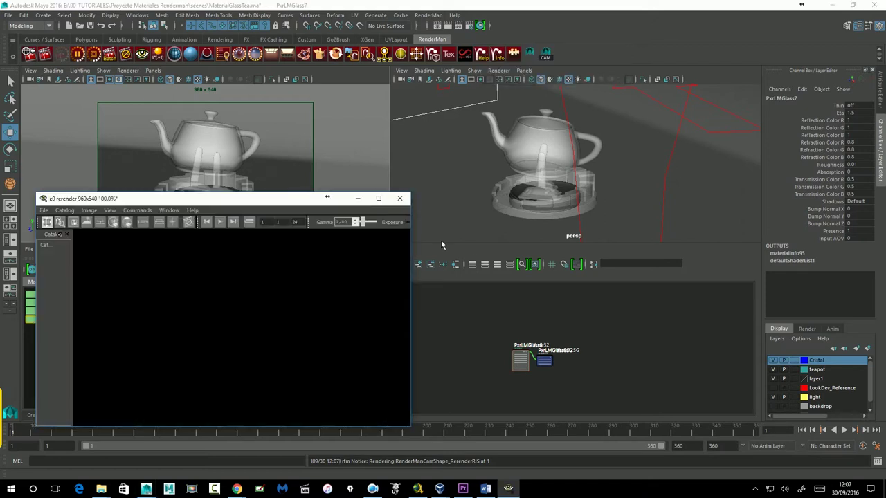
Pan and zoom out the teapot's IPR render, then select the teapot and open its Attribute Editor.
middle_click_drag(299, 315, 267, 314)
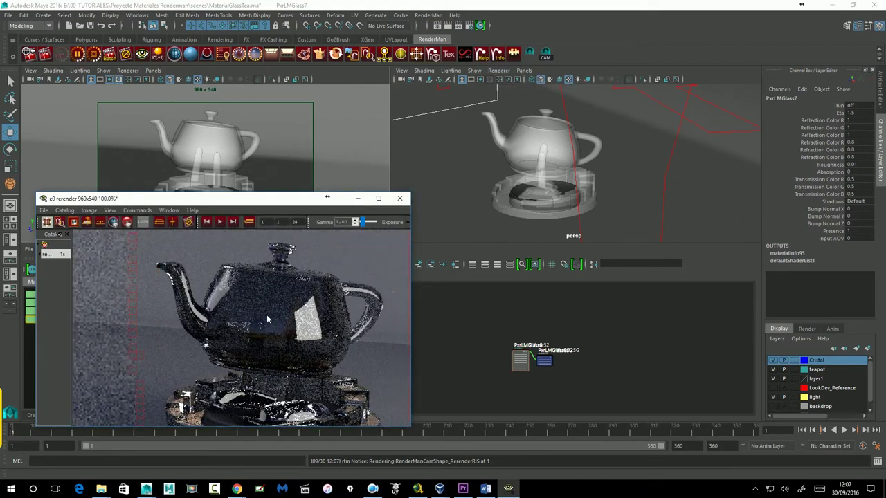
scroll(261, 307, "down", 2)
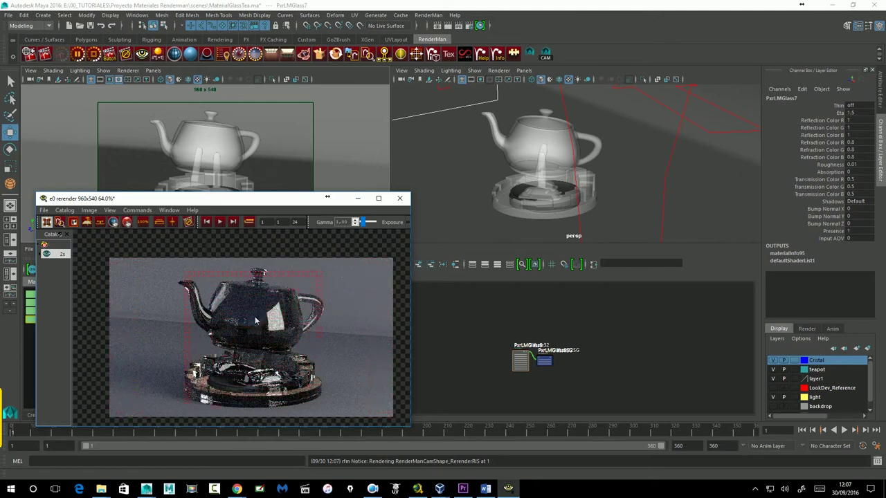
left_click(218, 146)
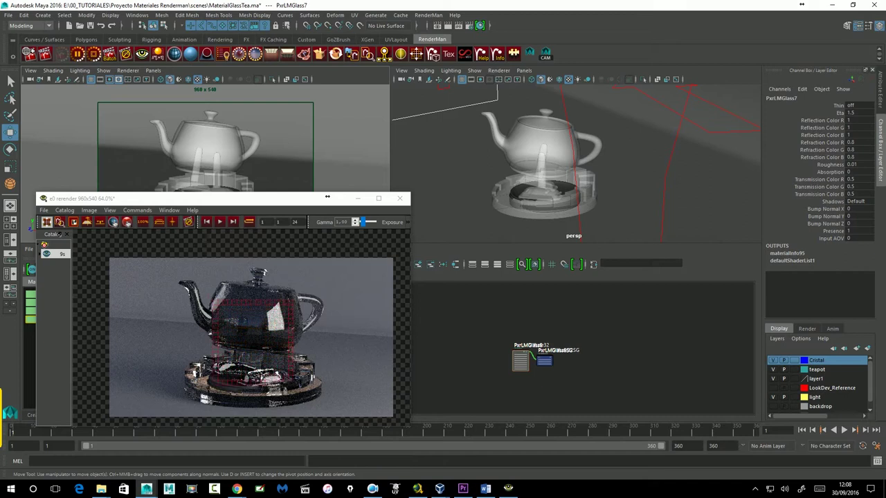
key("ctrl+a")
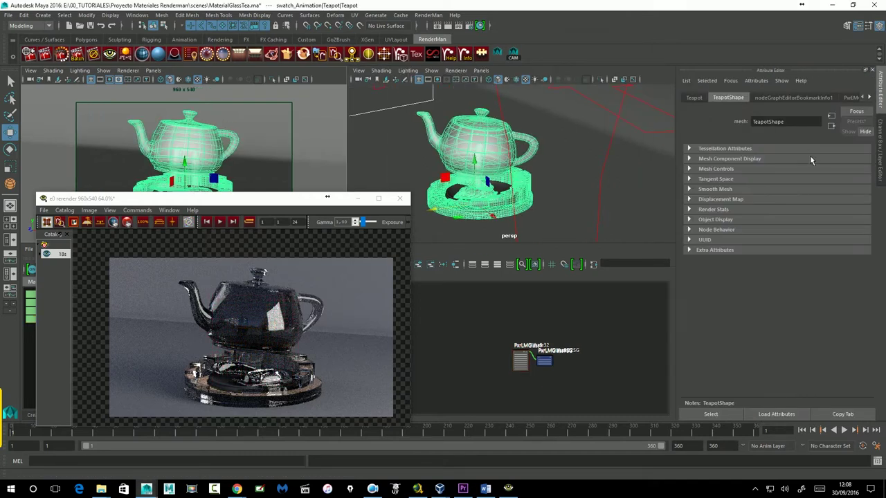
Enable Thin on the PxrLMGlass7 material and start a new IPR render.
left_click(847, 99)
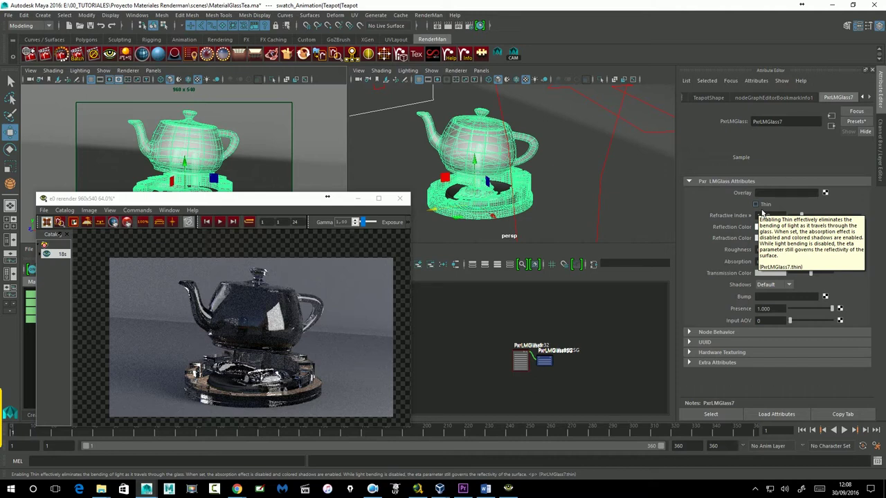
left_click(762, 213)
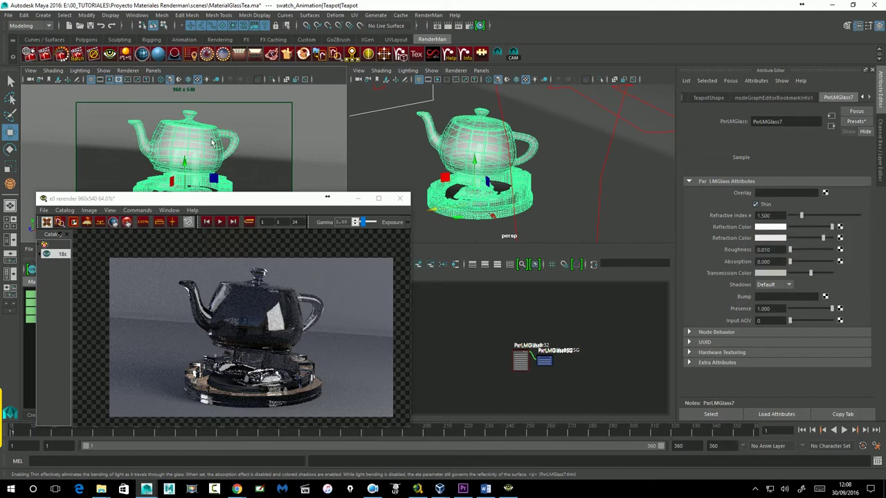
left_click(63, 57)
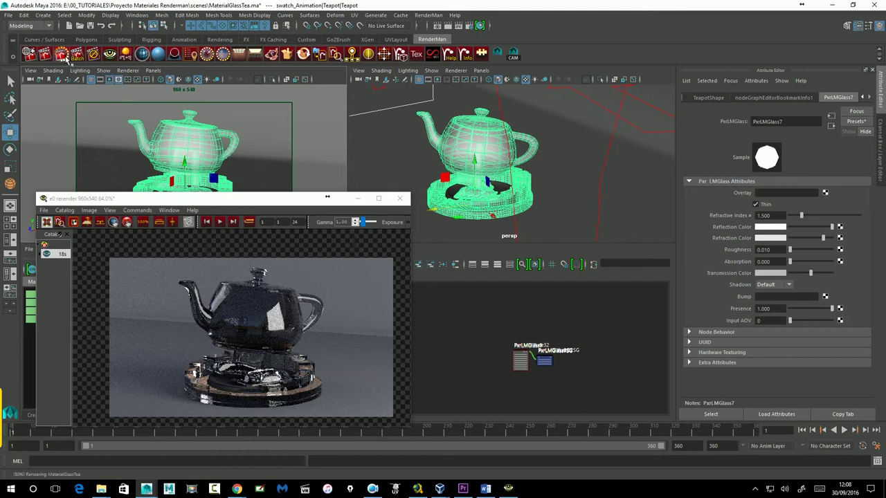
left_click(63, 57)
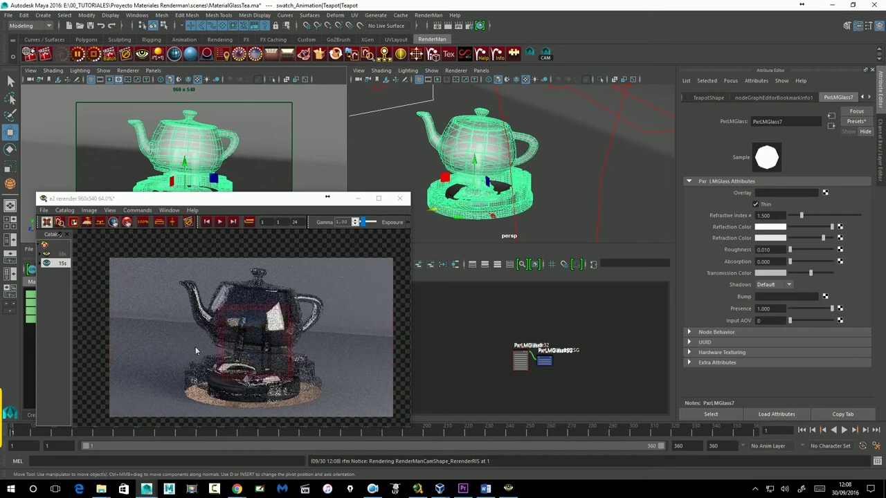
Compare the Thin render against the earlier snapshot, then turn Thin back off.
left_click(58, 254)
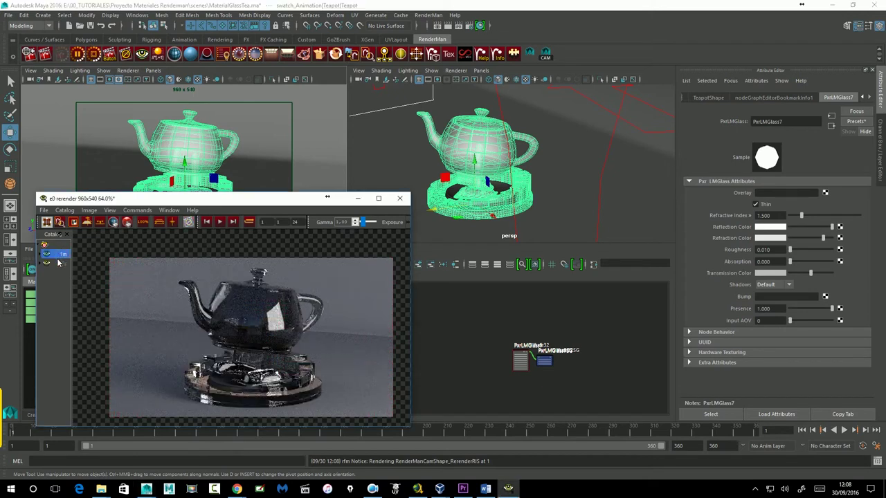
mouse_move(61, 262)
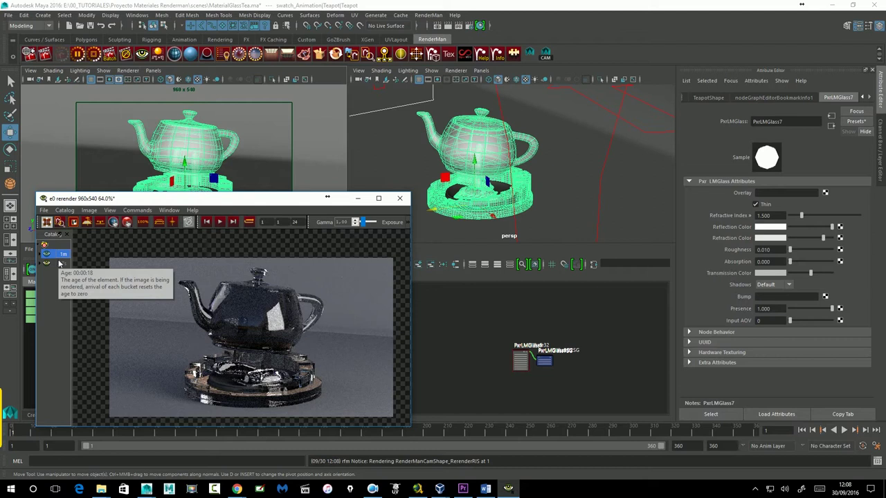
left_click(59, 264)
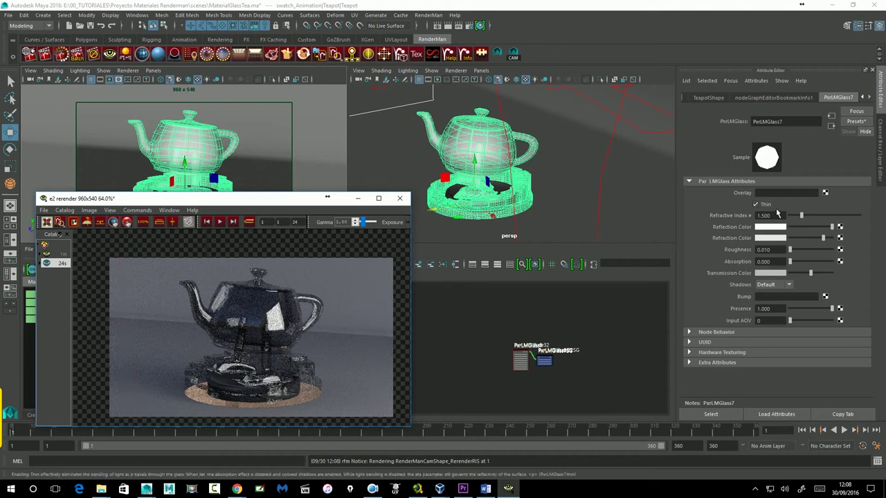
left_click(756, 204)
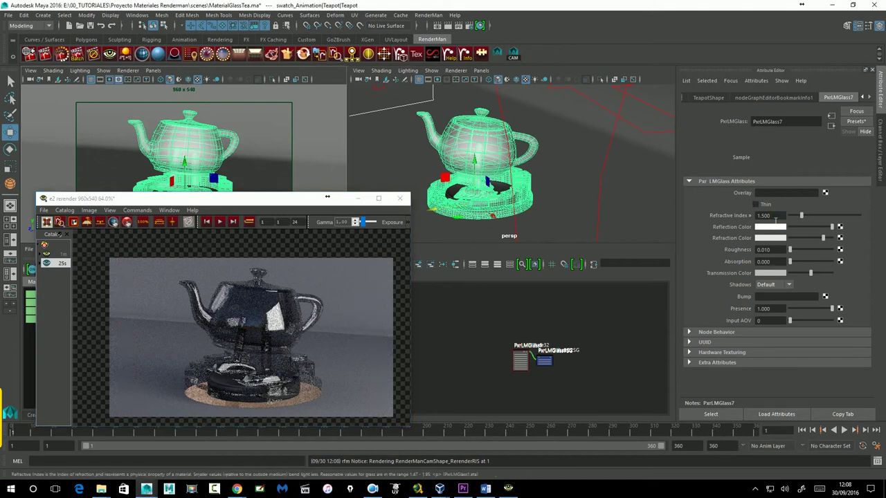
Apply the Air refractive index preset (1.000) to PxrLMGlass7 and start a fresh IPR render.
left_click(773, 216)
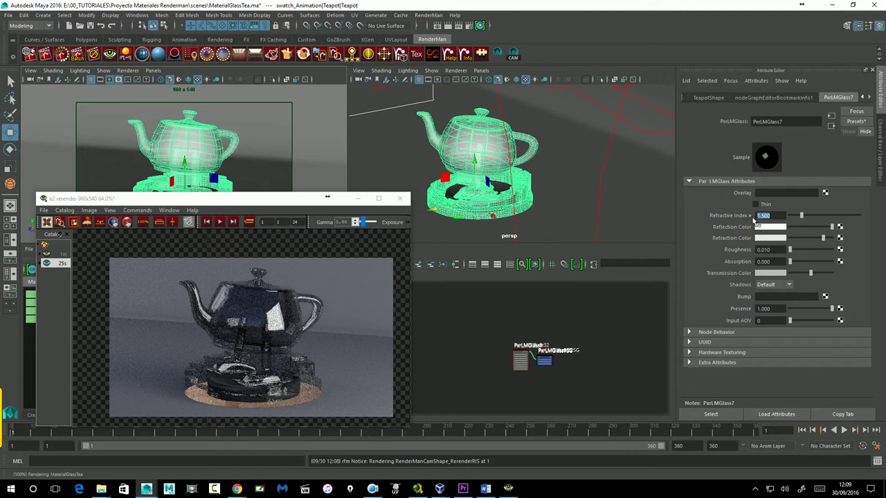
left_click(780, 217)
key("Return")
left_click(747, 216)
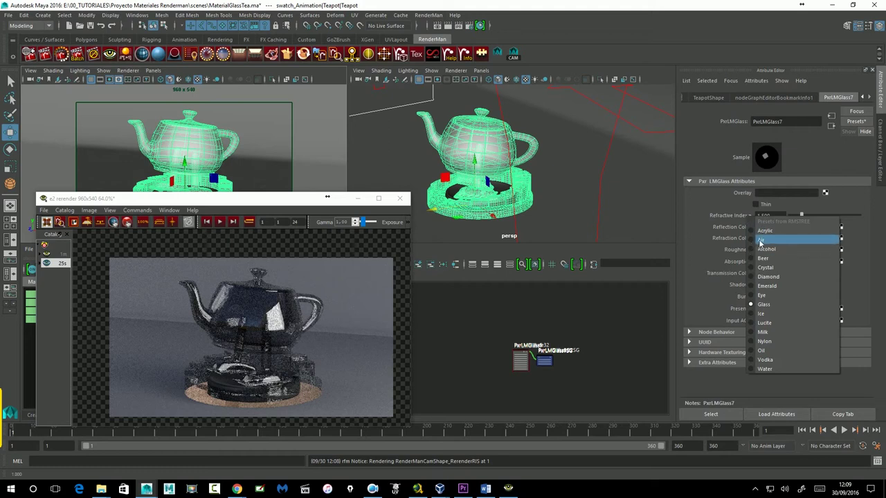
left_click(760, 241)
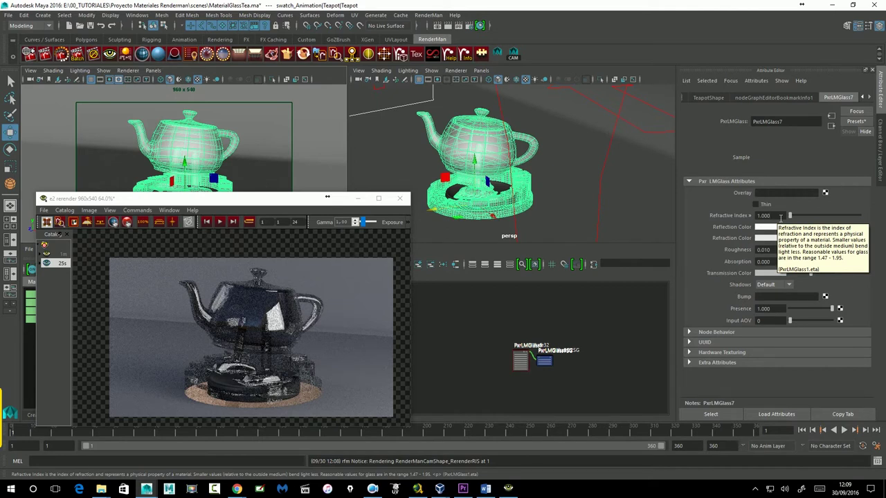
left_click(66, 58)
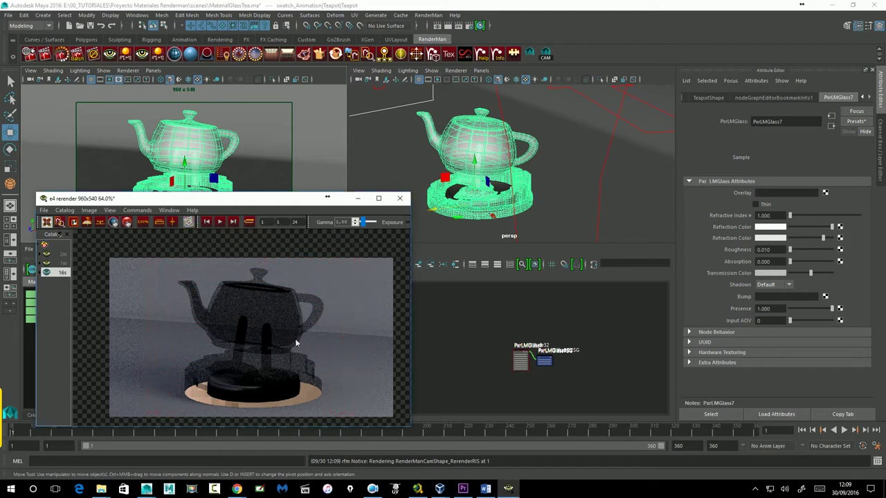
Apply the Glass refractive index preset of 1.500 and compare the render snapshots.
double_click(766, 216)
type("1.500")
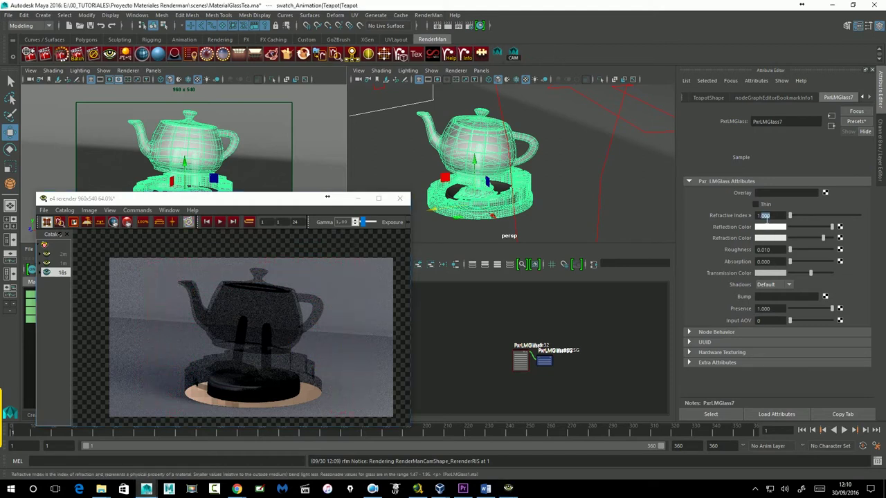
left_click(748, 216)
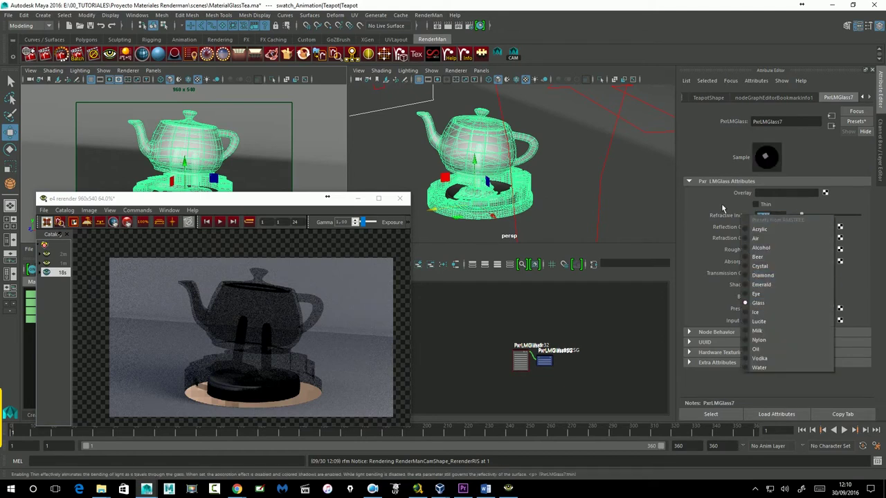
left_click(757, 302)
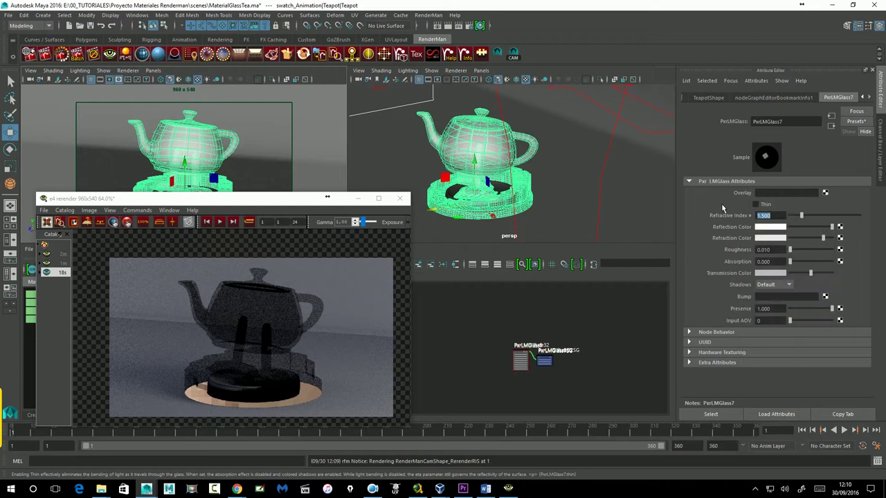
left_click(62, 265)
left_click(58, 273)
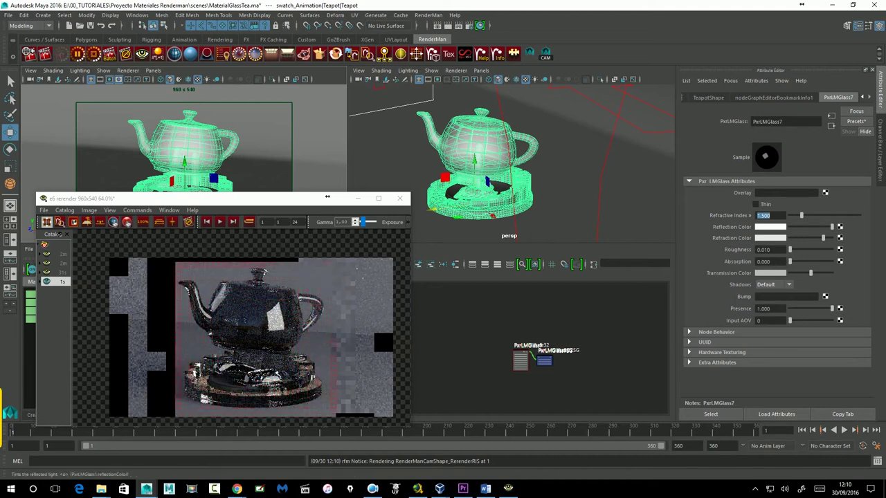
Raise the refractive index to 4.000 and restart the IPR render.
left_click(322, 337)
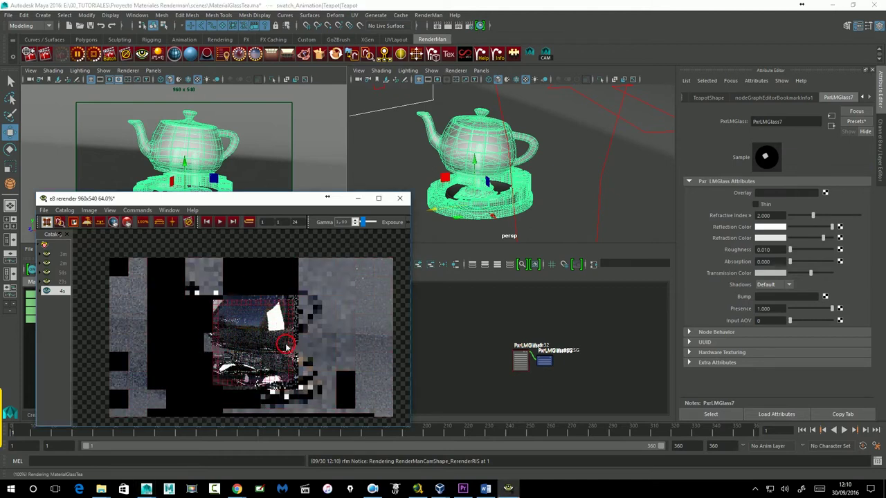
left_click_drag(814, 216, 851, 220)
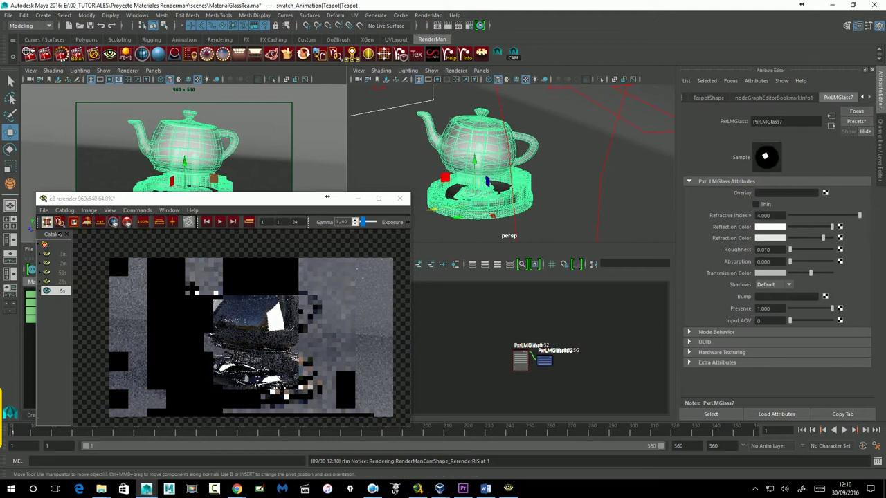
left_click(65, 57)
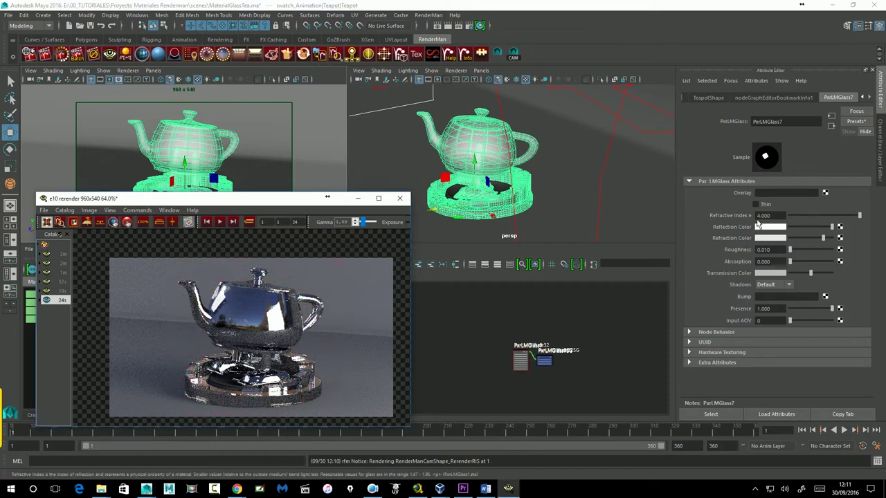
Reset the refractive index to the Glass preset (1.500) and restart the IPR render.
left_click(749, 215)
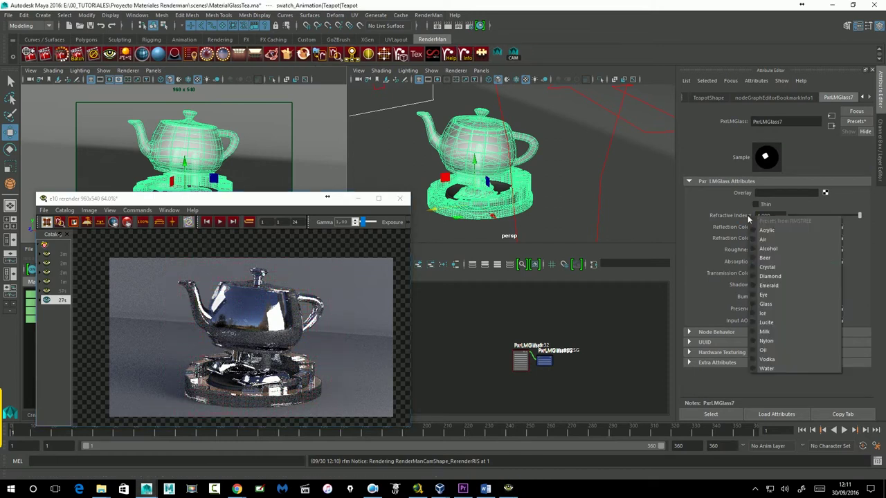
left_click(770, 304)
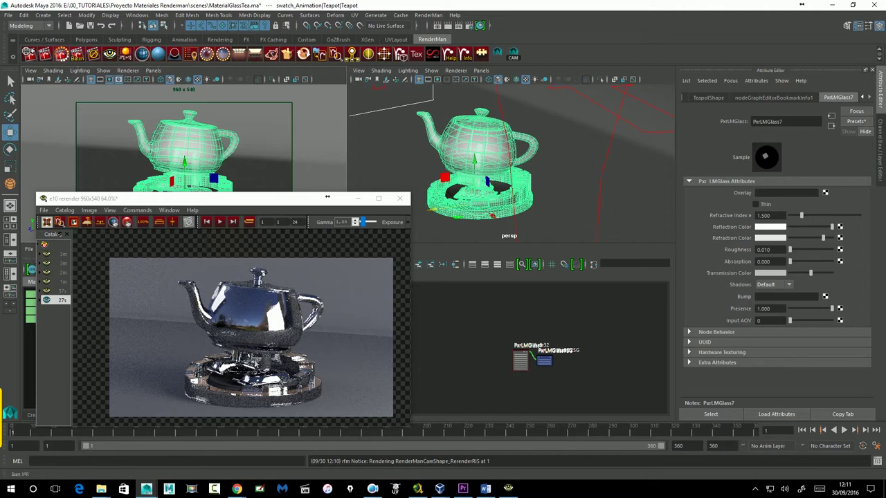
left_click(61, 54)
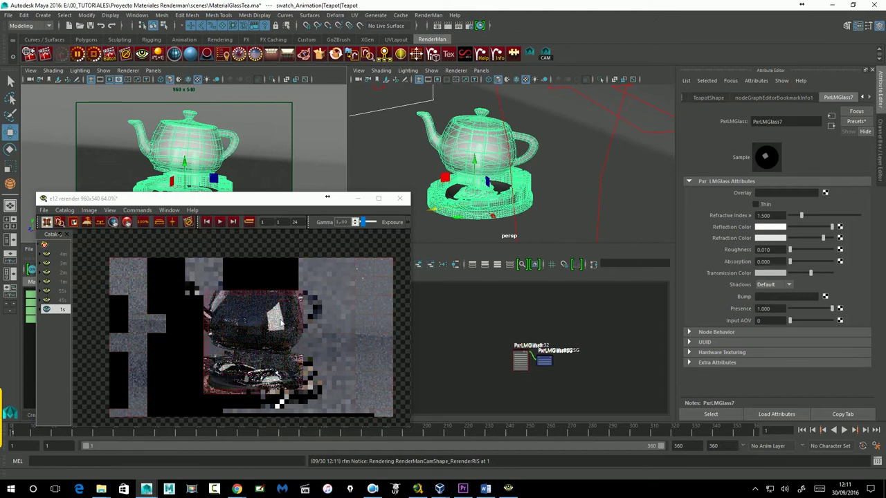
Tint the PxrLMGlass7 reflection colour red, then slide it back to white.
left_click(781, 237)
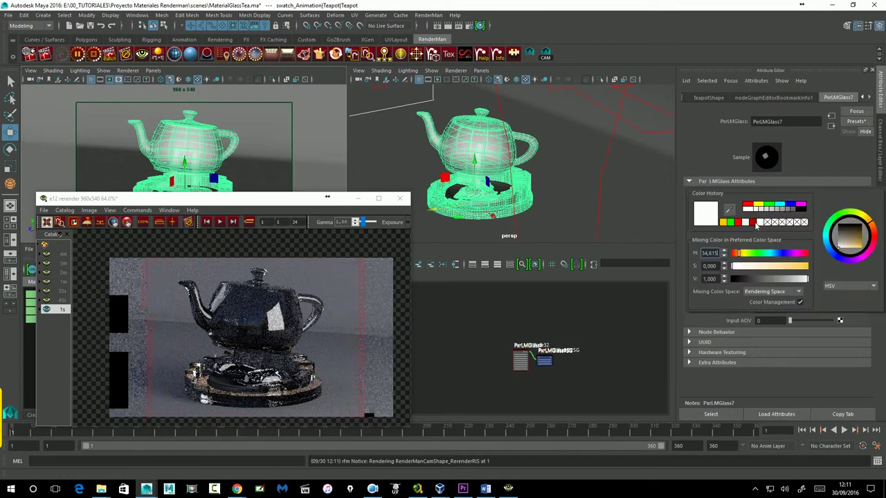
left_click(753, 222)
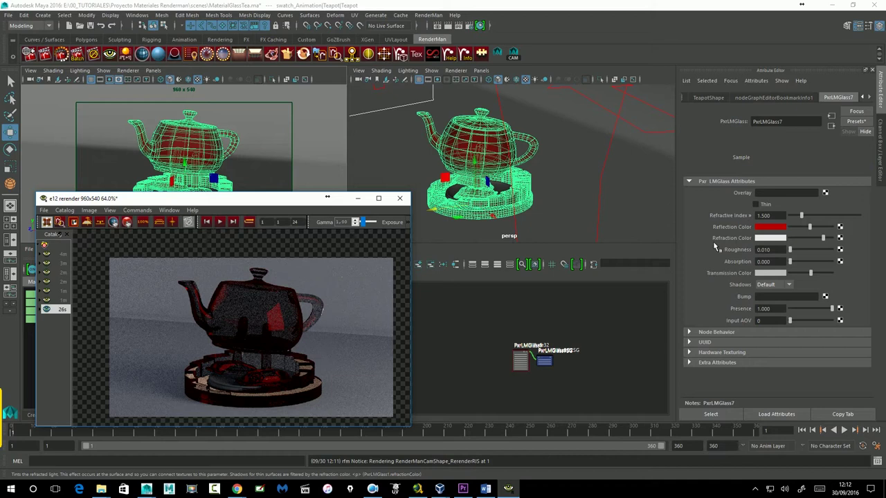
left_click(755, 243)
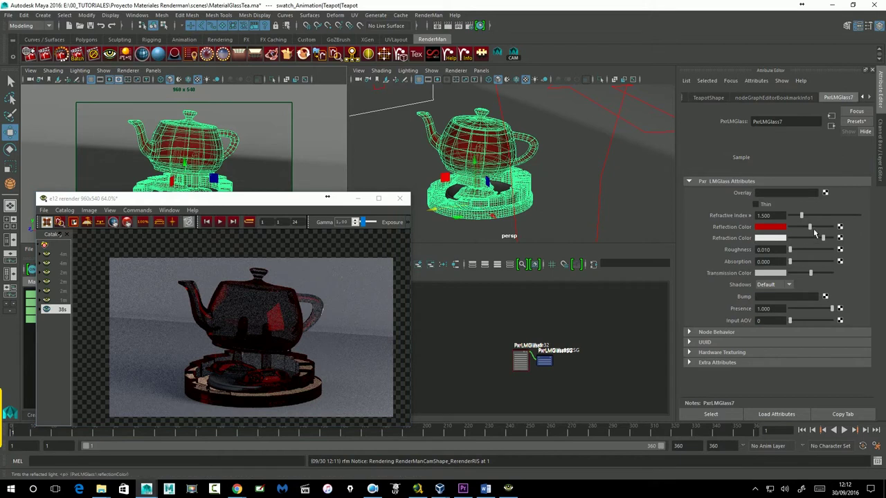
left_click_drag(810, 227, 844, 234)
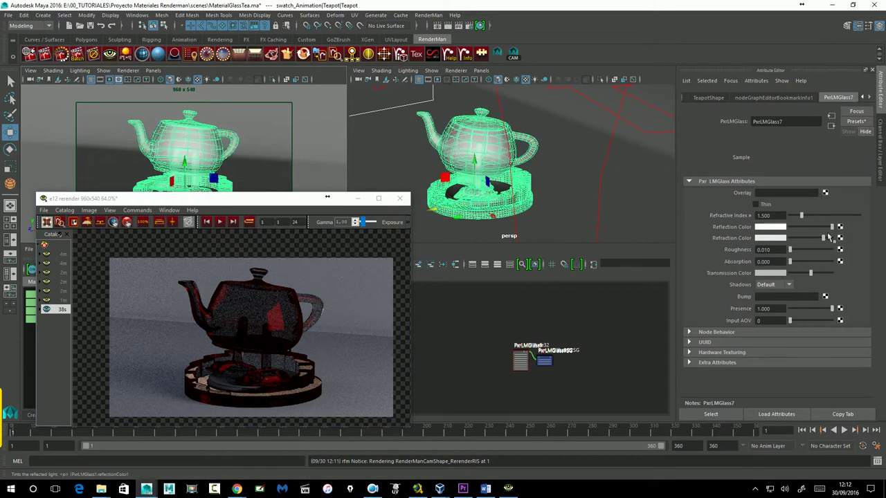
left_click(775, 239)
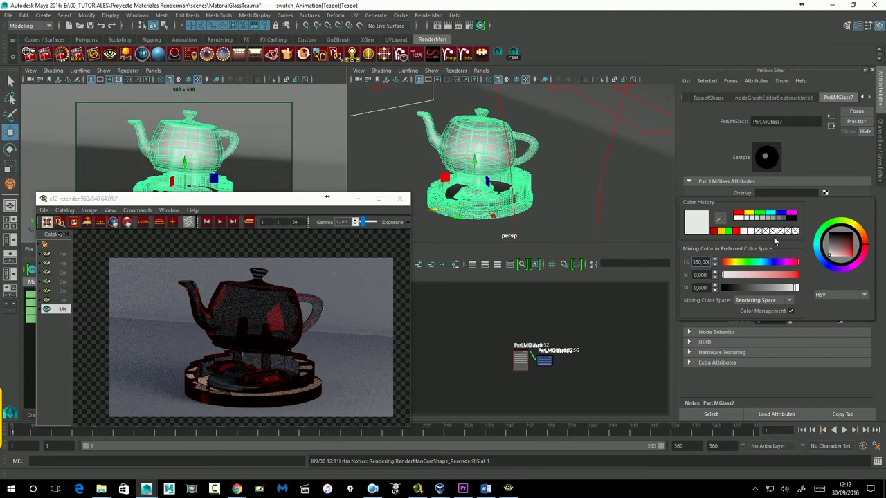
Make the refraction colour green, restart IPR, adjust its saturation, and tint the reflection green.
left_click(728, 230)
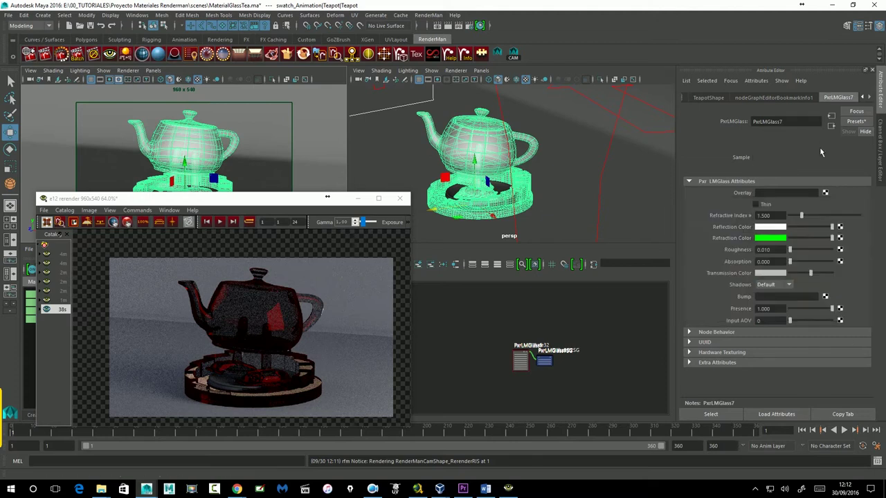
left_click(458, 26)
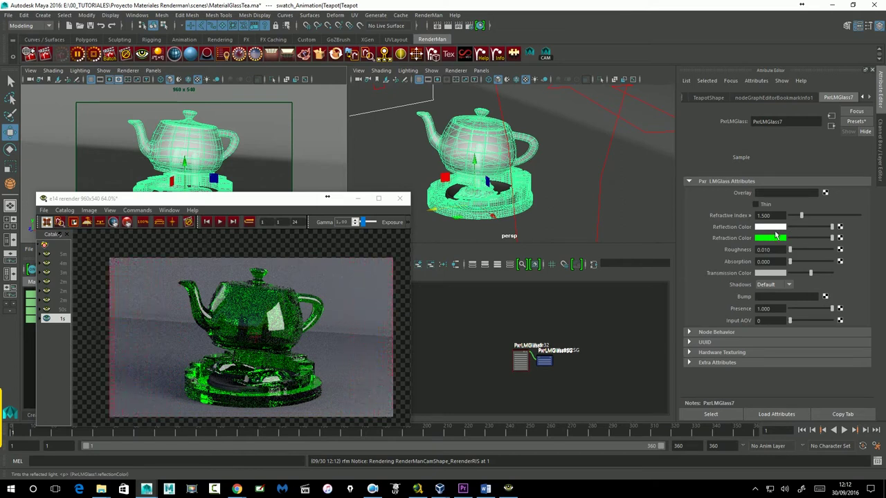
left_click(775, 238)
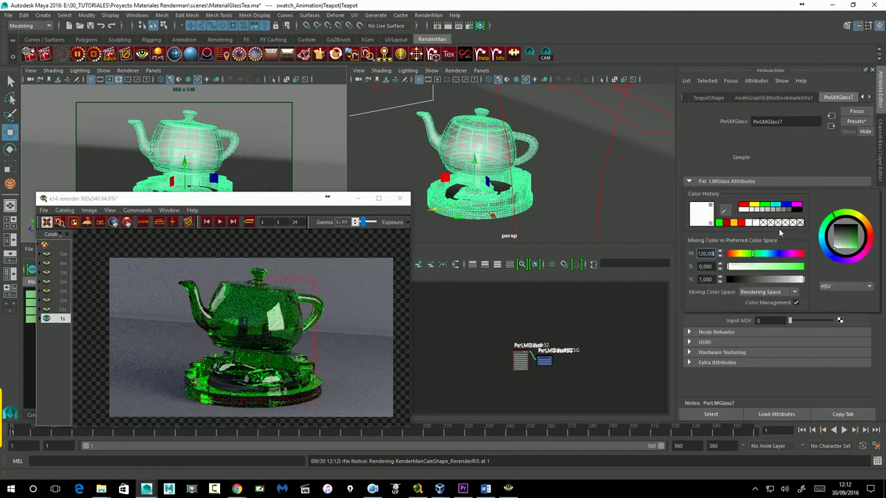
left_click(781, 269)
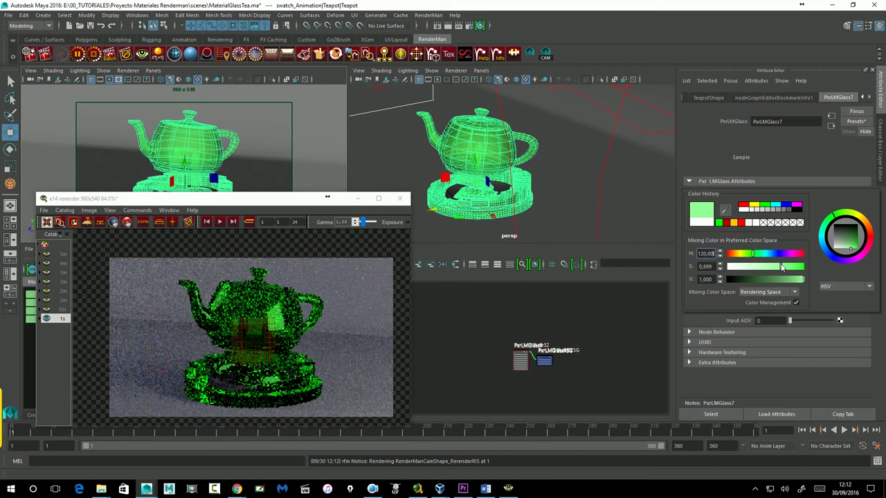
left_click_drag(782, 268, 803, 267)
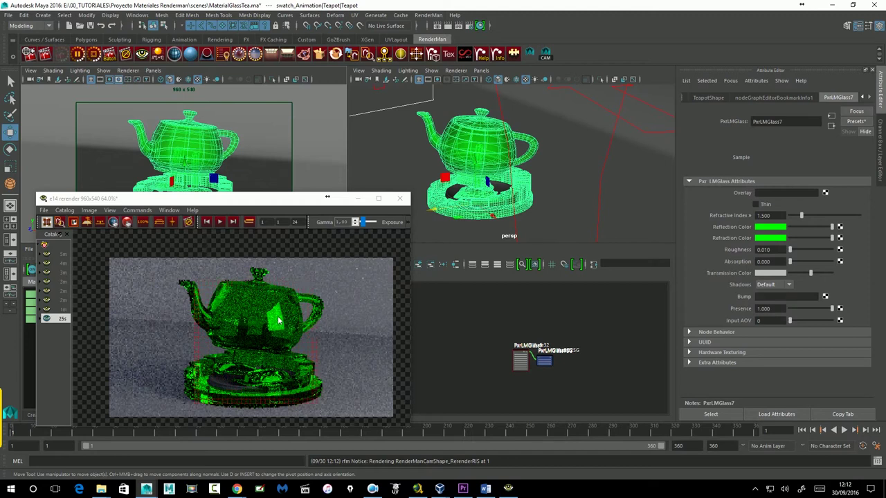
left_click_drag(831, 226, 818, 227)
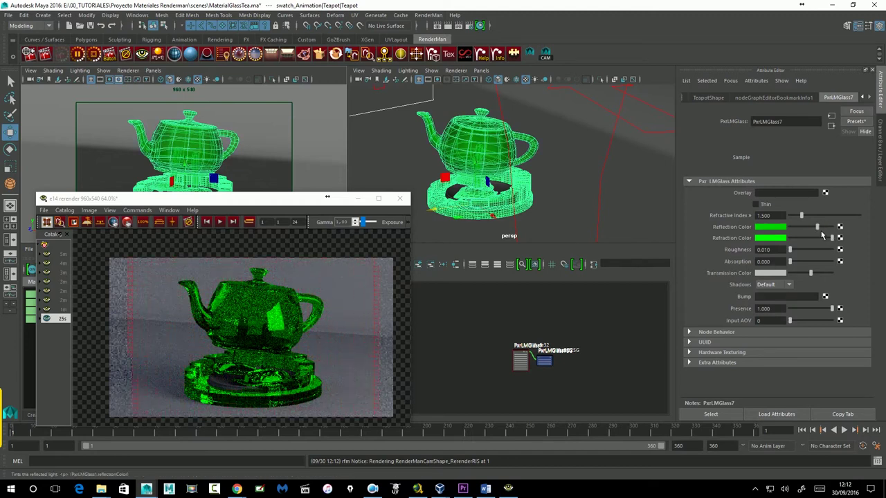
Undo the reflection darkening and return both refraction and reflection colours from green to white.
key("ctrl+z")
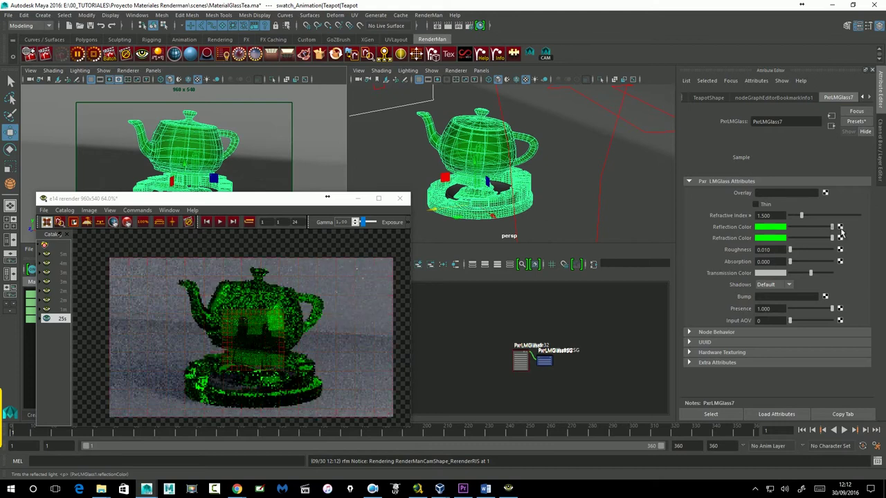
left_click(774, 238)
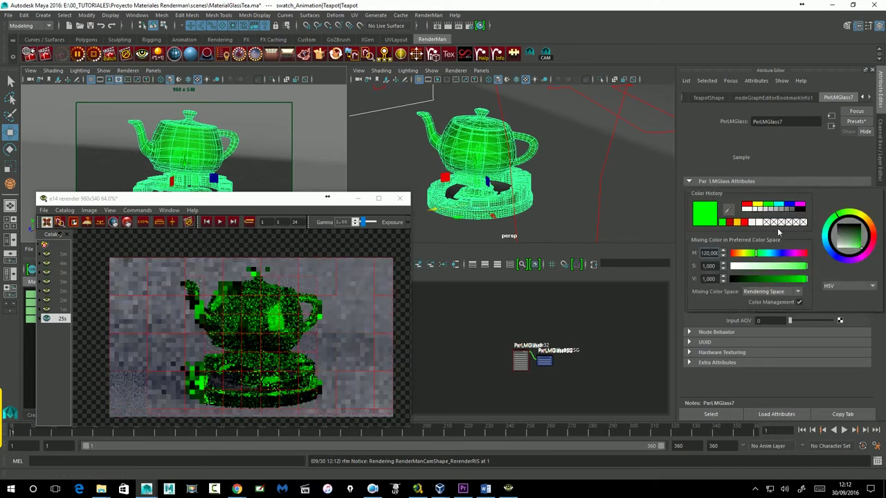
left_click(774, 266)
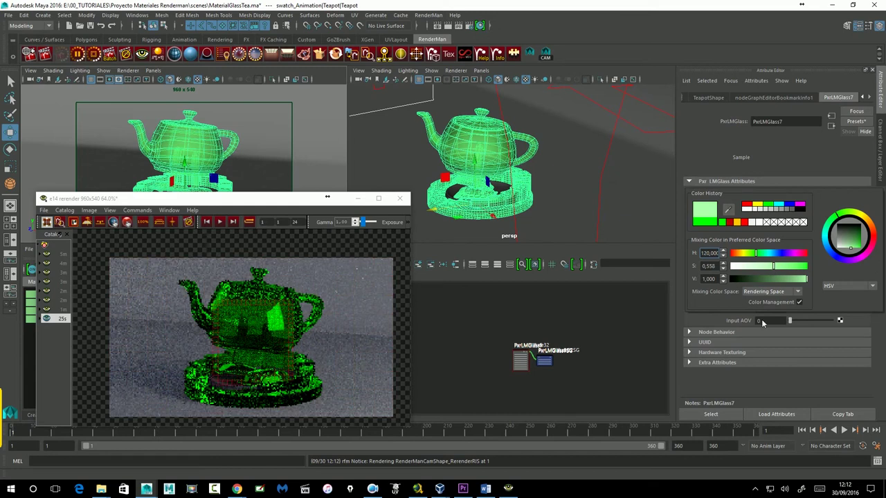
left_click(749, 267)
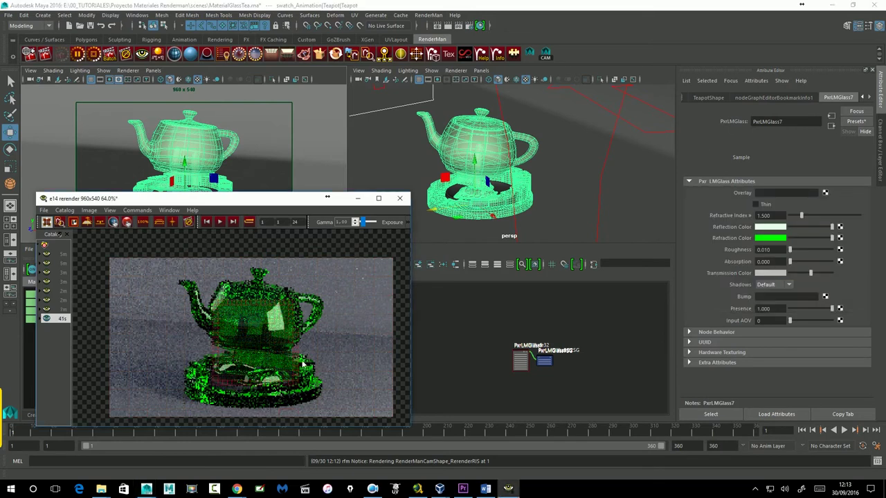
mouse_move(832, 237)
left_mouse_down()
mouse_move(772, 238)
mouse_move(830, 248)
left_mouse_up()
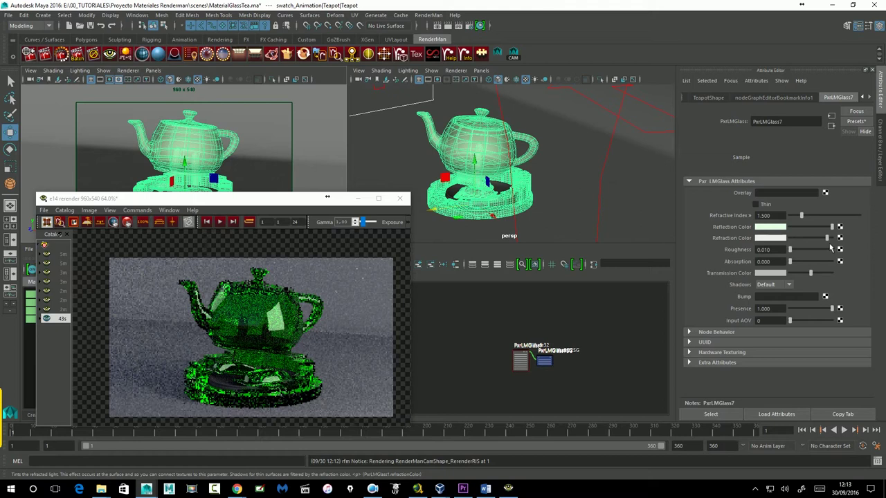
left_click(791, 230)
left_click_drag(845, 230, 851, 233)
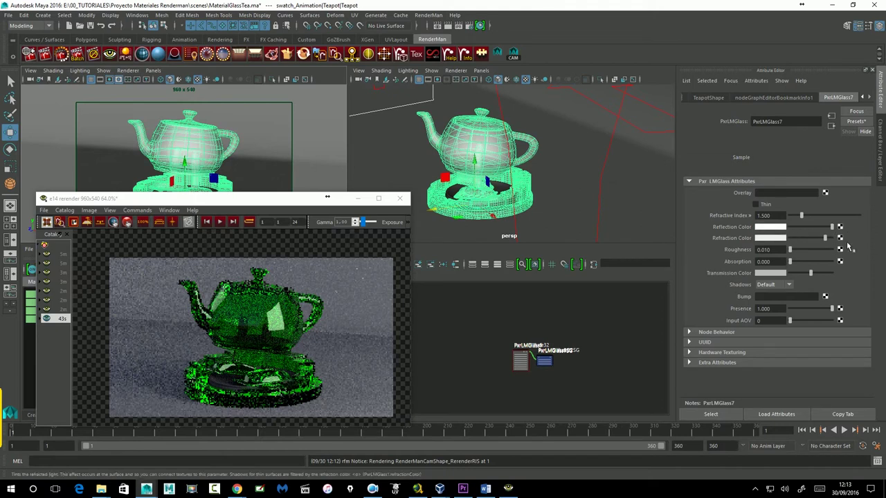
Set the PxrLMGlass7 Roughness to 0.5, then lower it to 0.25.
left_click(780, 251)
left_click_drag(780, 251, 760, 259)
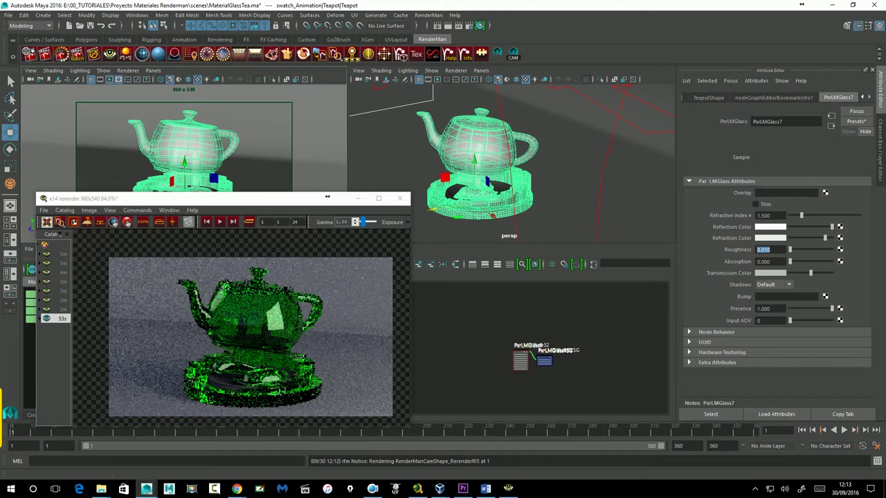
type("0.5")
key("Return")
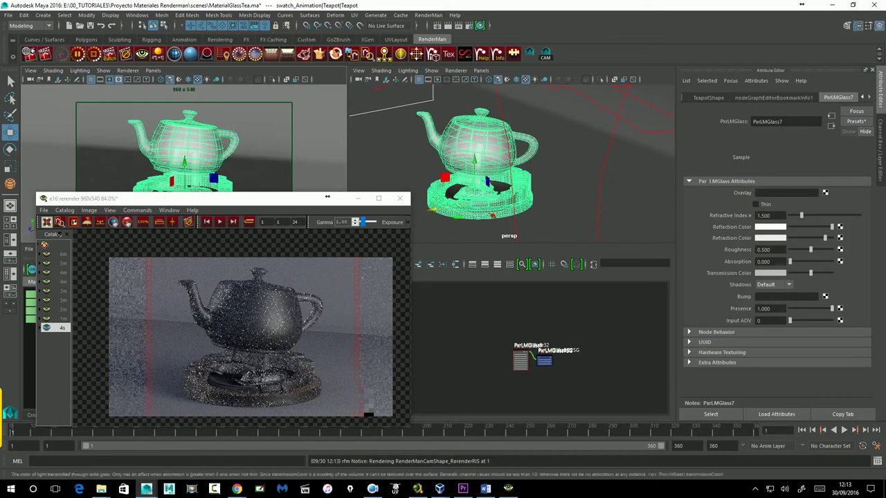
left_click(764, 250)
type("0.25")
key("Return")
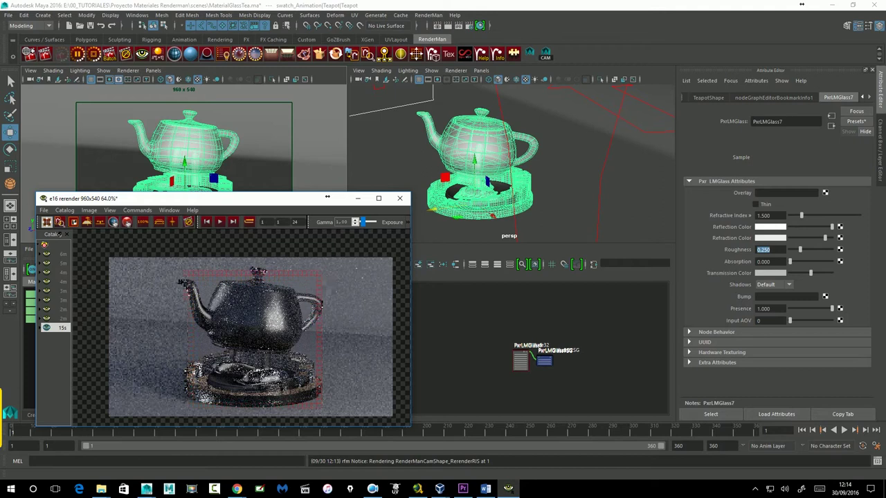
Lower the Roughness further to 0.15, then to 0.010.
left_click(778, 254)
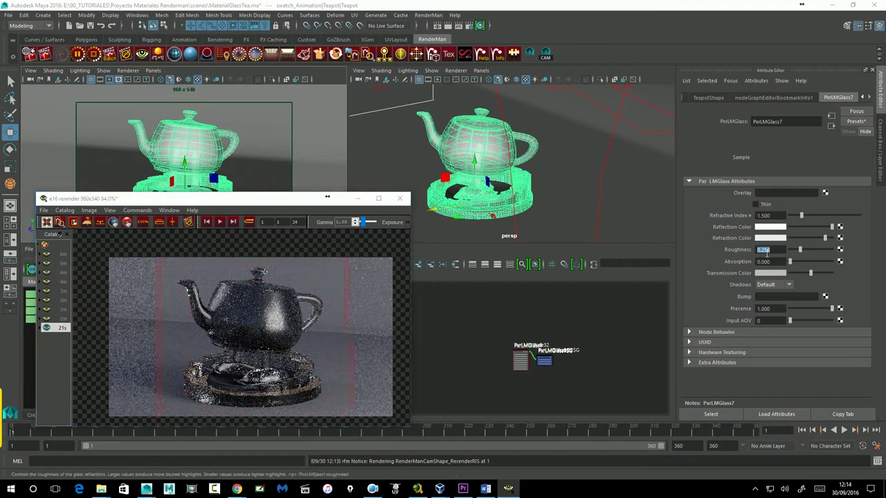
type("0.15")
key("Return")
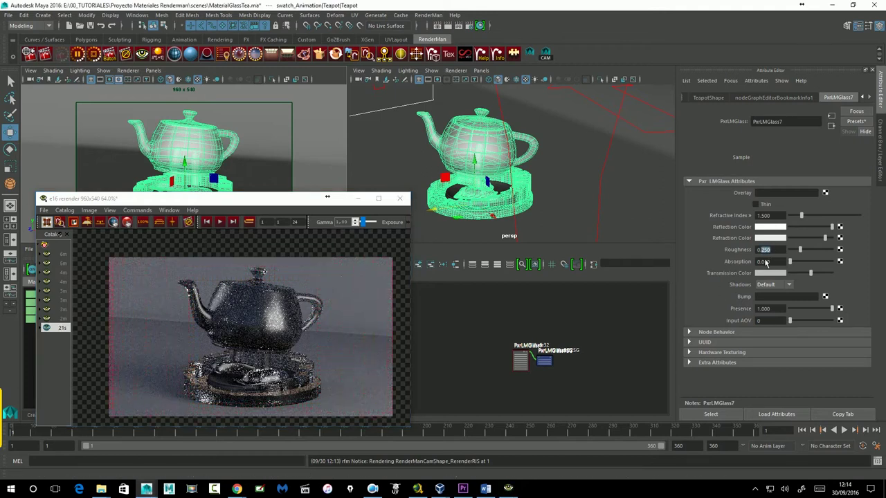
key("Return")
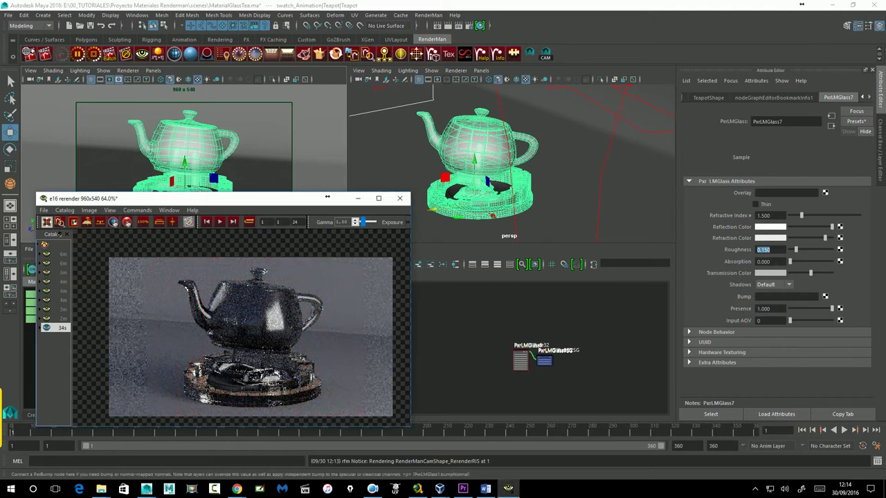
type("01")
key("Return")
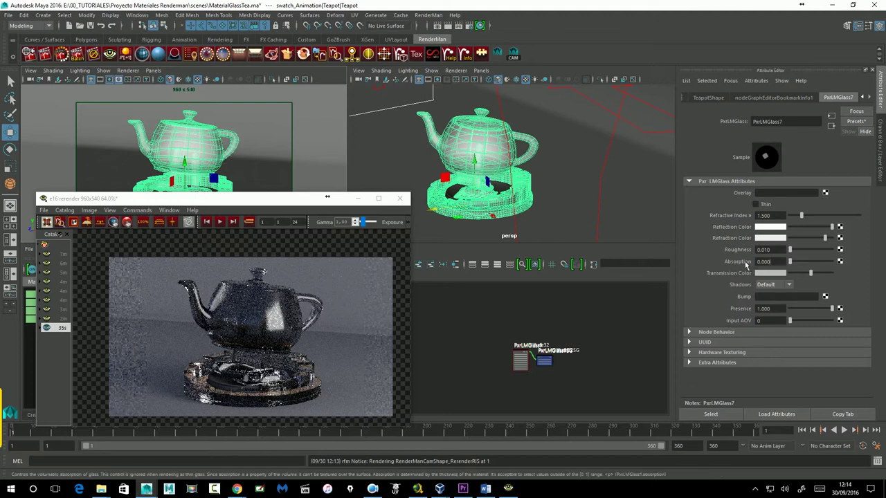
Shift the Render View window slightly to the left.
left_click(776, 265)
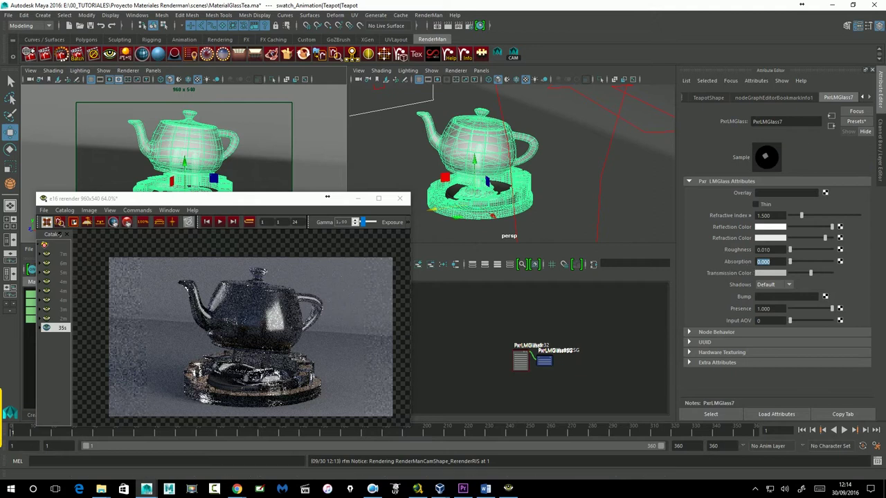
left_click(327, 197)
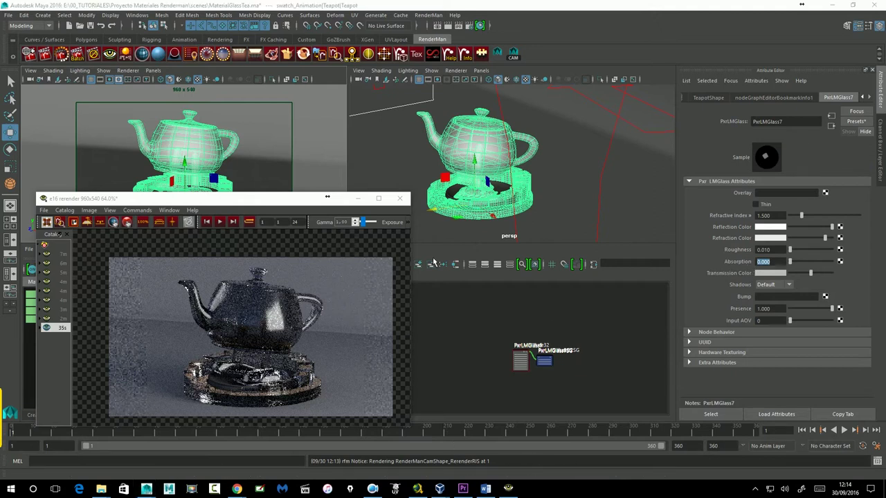
left_click_drag(271, 205, 242, 204)
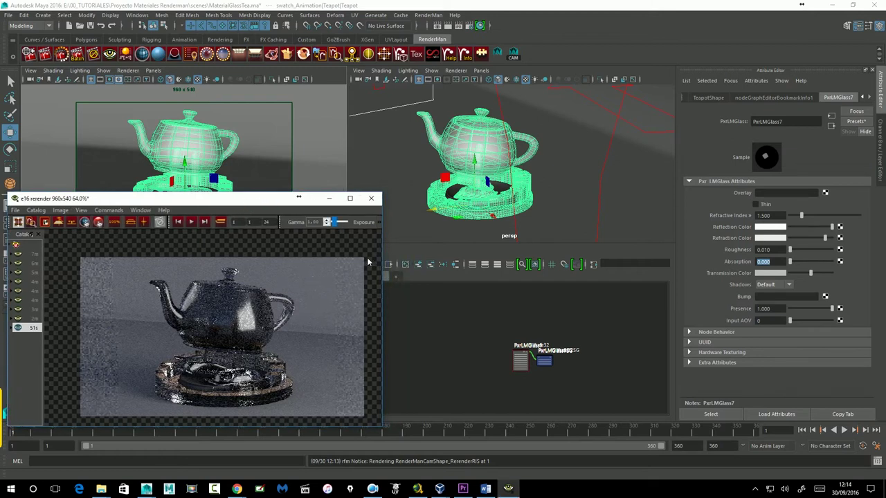
Clear the material nodes from the Node Editor graph and set Absorption to 0.000.
left_click(388, 263)
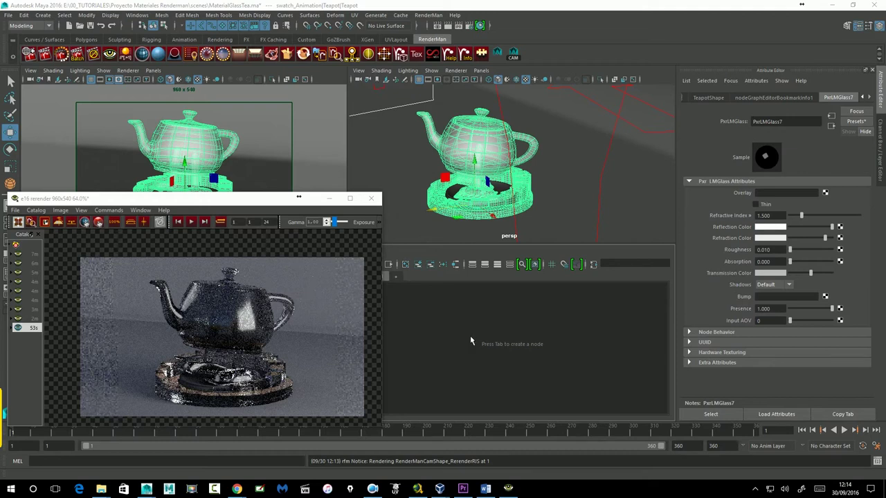
mouse_move(550, 321)
left_mouse_down()
mouse_move(520, 359)
mouse_move(556, 322)
left_mouse_up()
left_click_drag(472, 334, 524, 349)
left_click_drag(544, 344, 552, 341)
left_click_drag(520, 345, 525, 353)
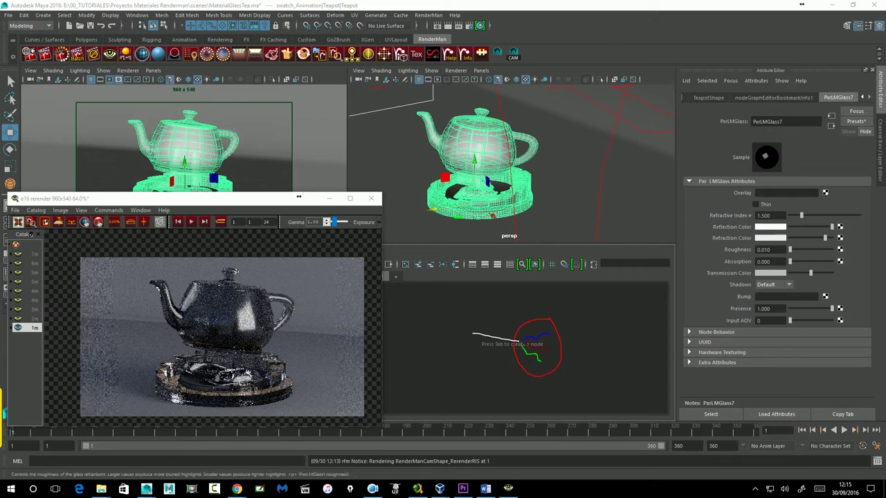
left_click_drag(772, 262, 754, 262)
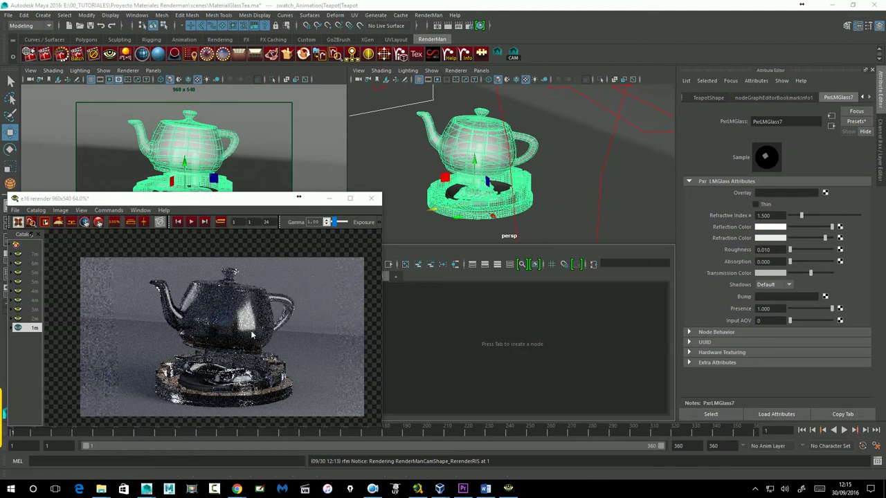
Set the glass Absorption to 1 and view the latest render snapshot.
left_click(764, 262)
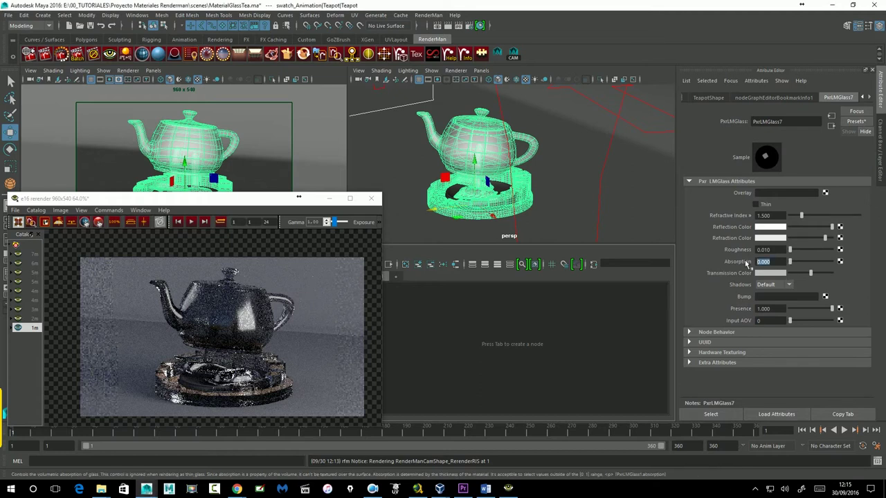
type("1")
key("Return")
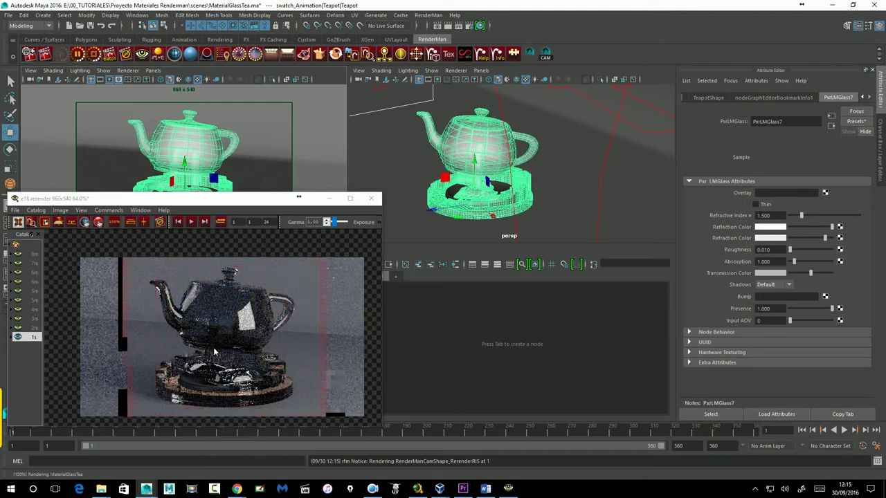
left_click(32, 337)
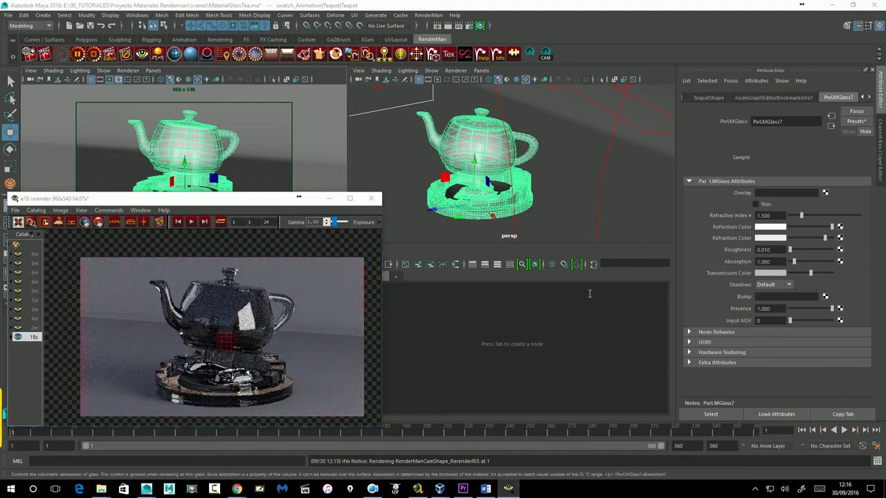
Raise Absorption to 10, restart the IPR render, and make the Transmission Color black.
double_click(765, 262)
type("10")
key("Return")
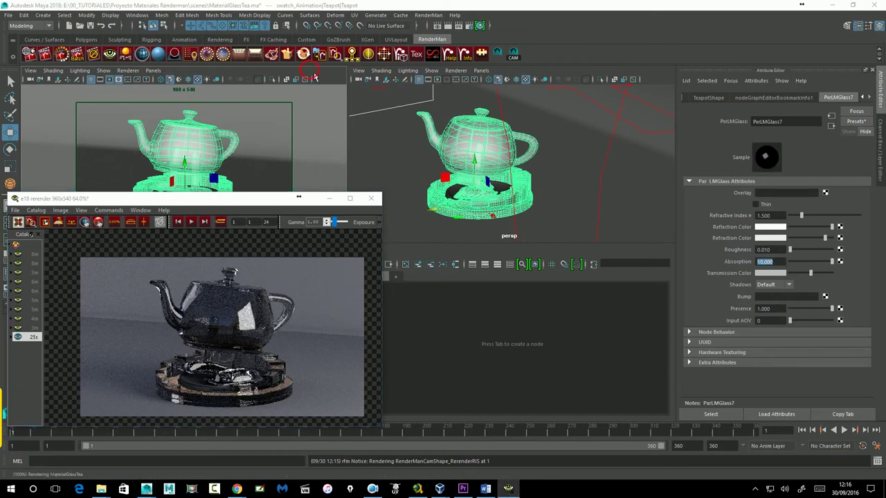
left_click(467, 35)
left_click(433, 54)
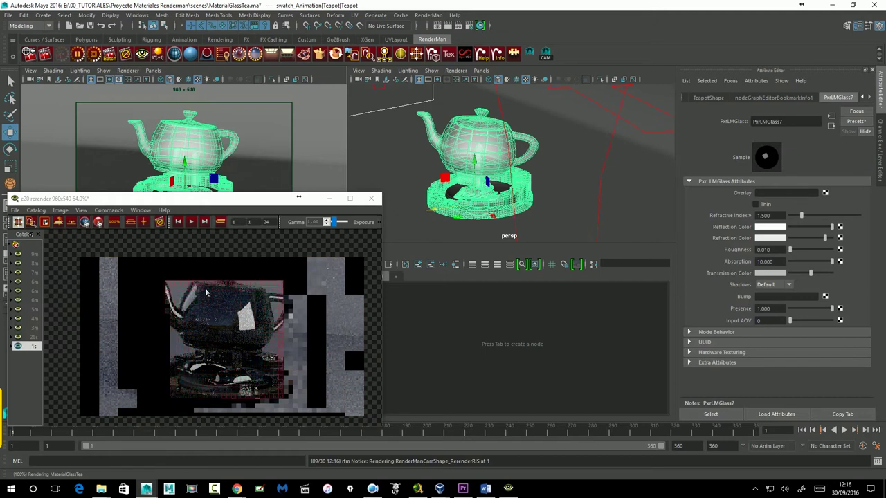
left_click(32, 346)
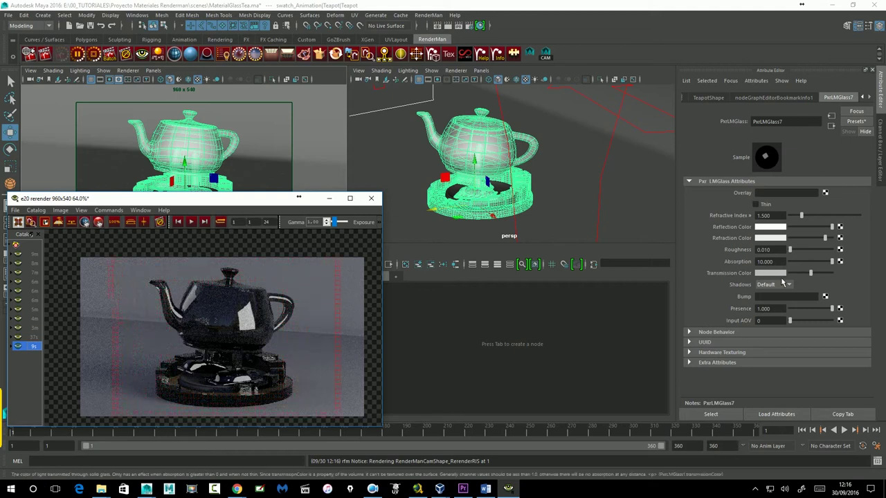
left_click(790, 272)
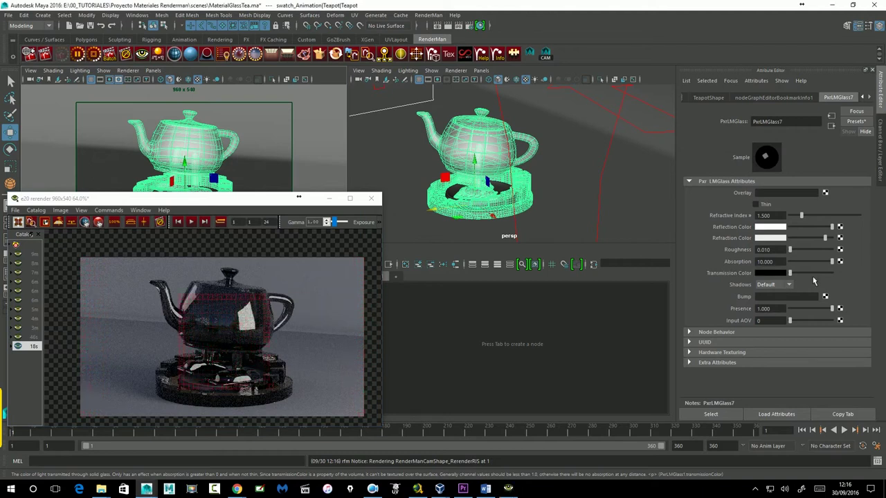
Set PxrLMGlass7's Transmission Color to bright green from Color History and restart the IPR render.
left_click(781, 273)
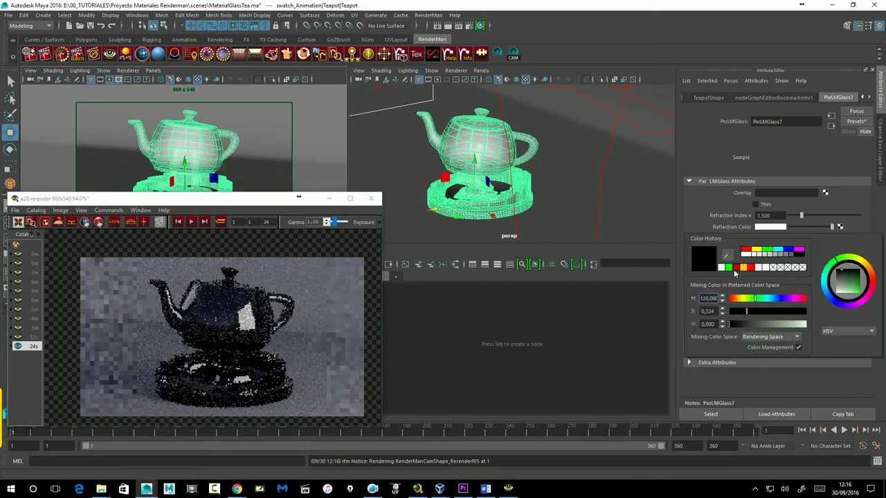
left_click(728, 267)
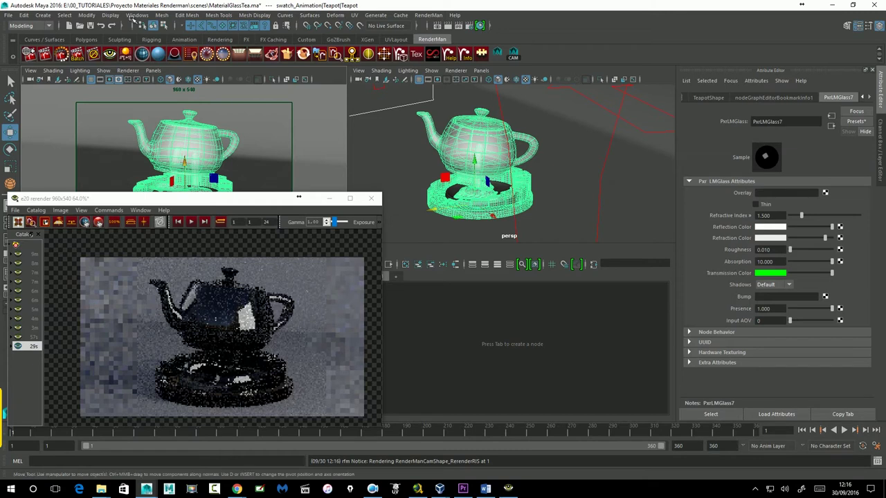
left_click(255, 203)
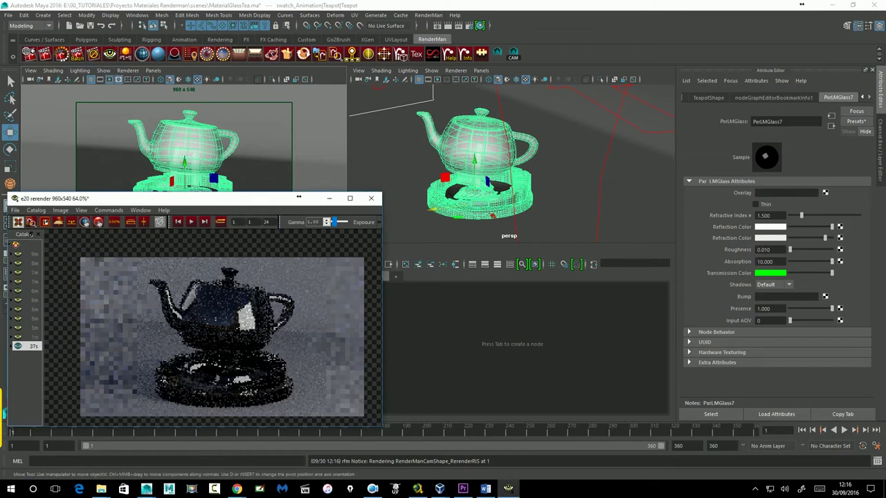
left_click(63, 58)
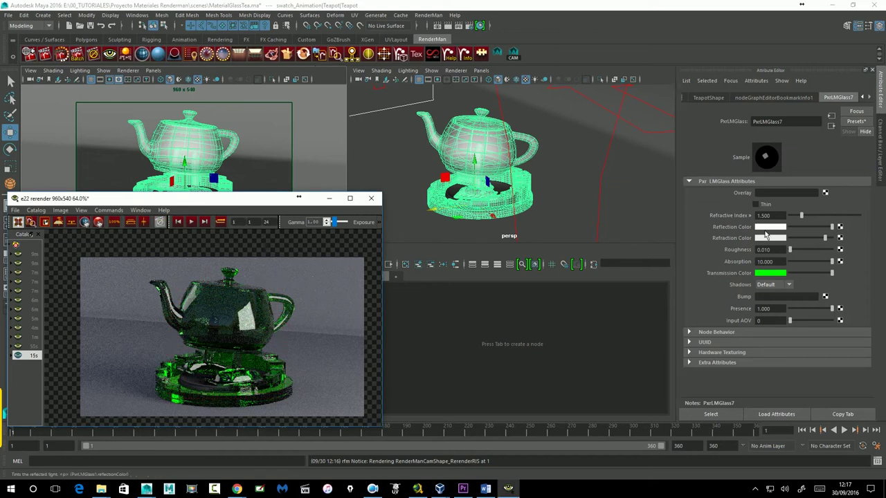
Make the Refraction Color red, restart IPR, then desaturate it to pale pink (about 0.32).
left_click(775, 240)
left_click(738, 231)
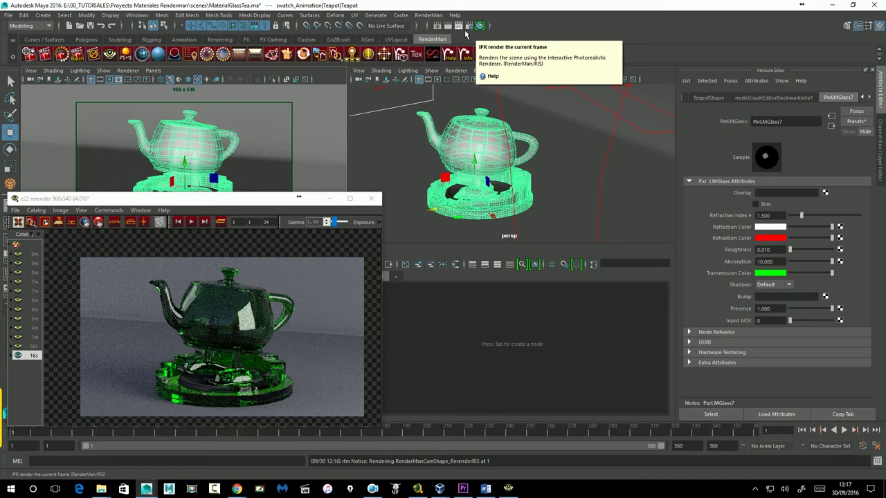
left_click(469, 28)
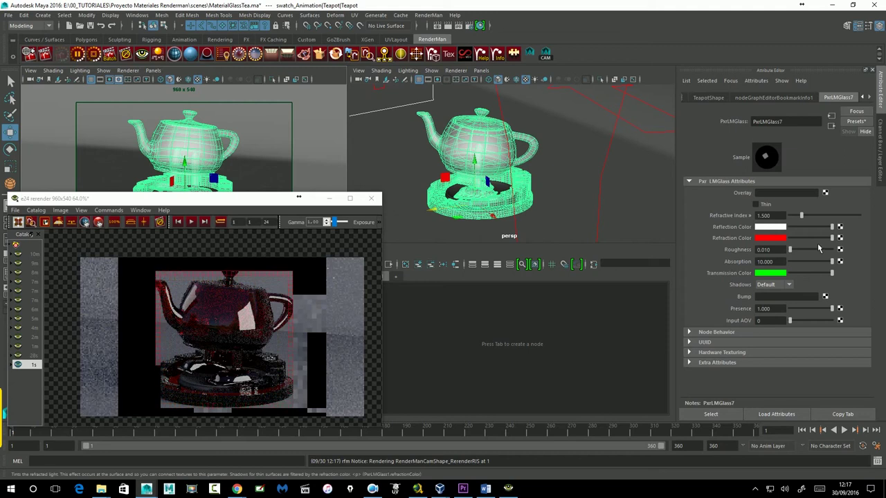
left_click(778, 237)
left_click(755, 275)
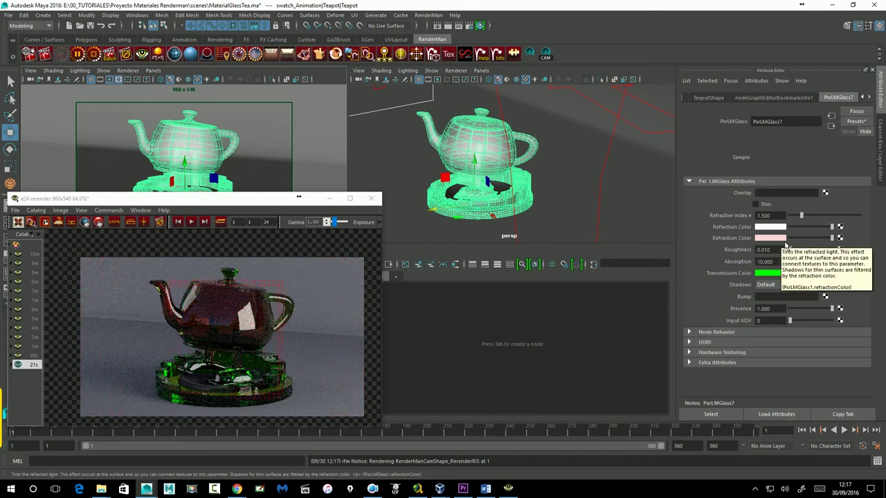
left_click(761, 262)
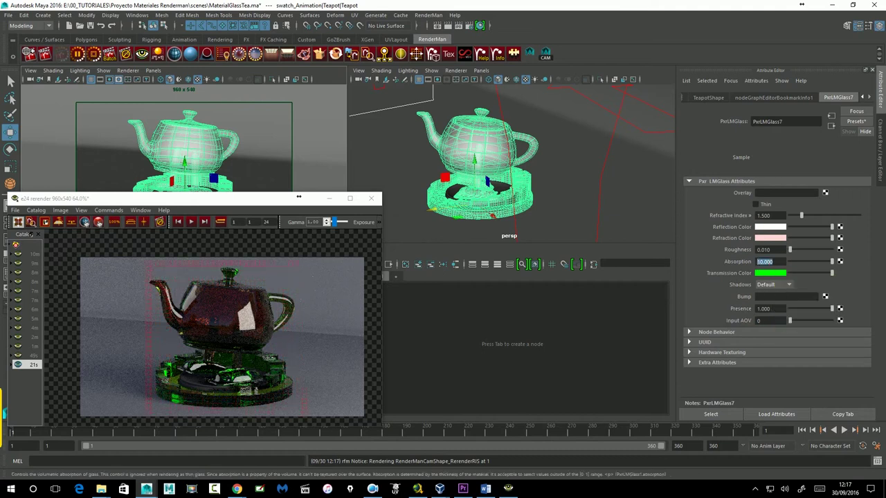
type("5")
key("Return")
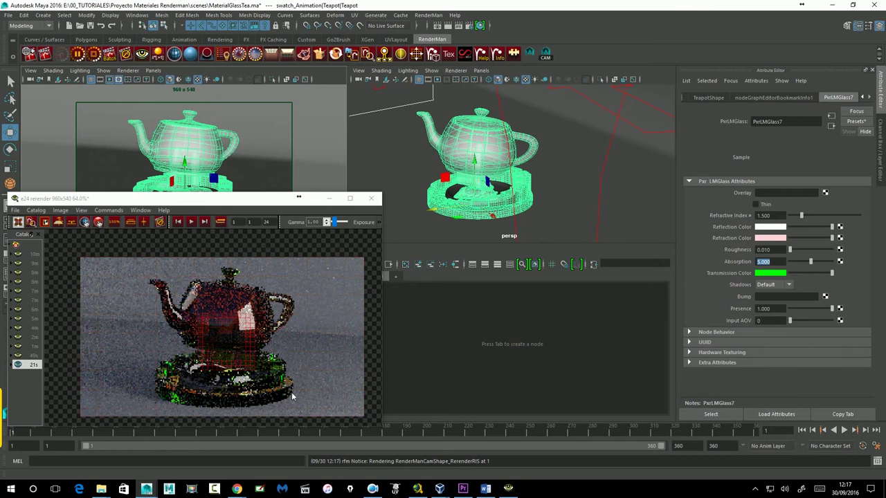
left_click(779, 267)
type("1")
key("Return")
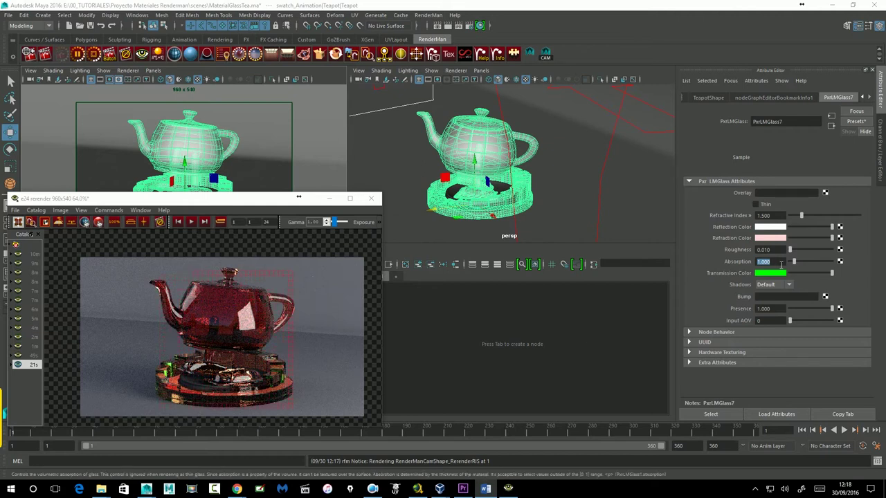
key("Return")
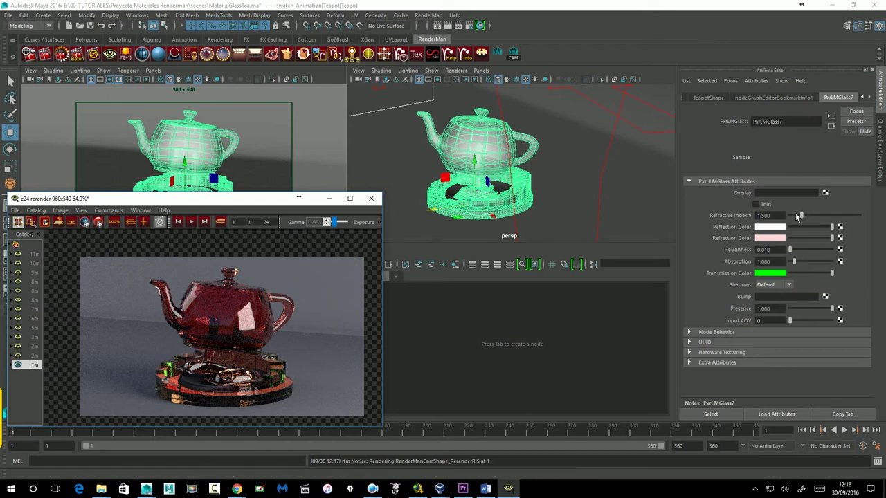
mouse_move(832, 238)
left_mouse_down()
mouse_move(793, 242)
mouse_move(835, 249)
left_mouse_up()
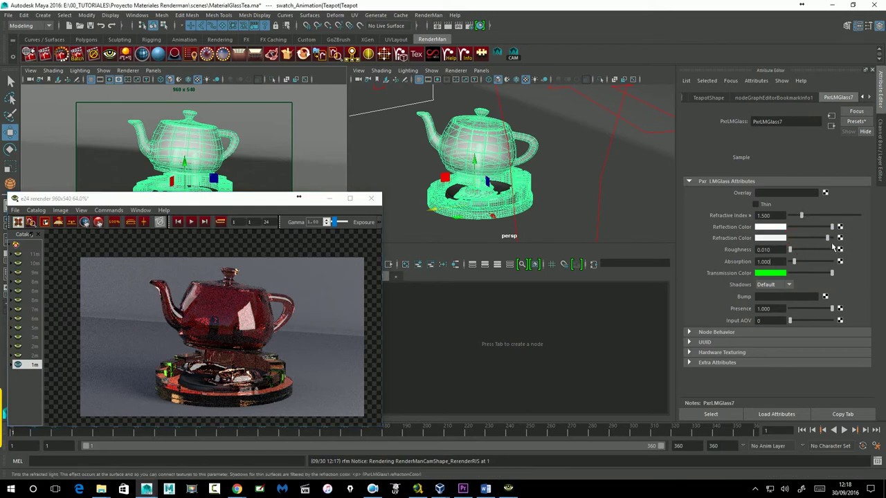
double_click(764, 261)
type("0")
key("Return")
mouse_move(831, 273)
left_mouse_down()
mouse_move(798, 274)
mouse_move(849, 279)
left_mouse_up()
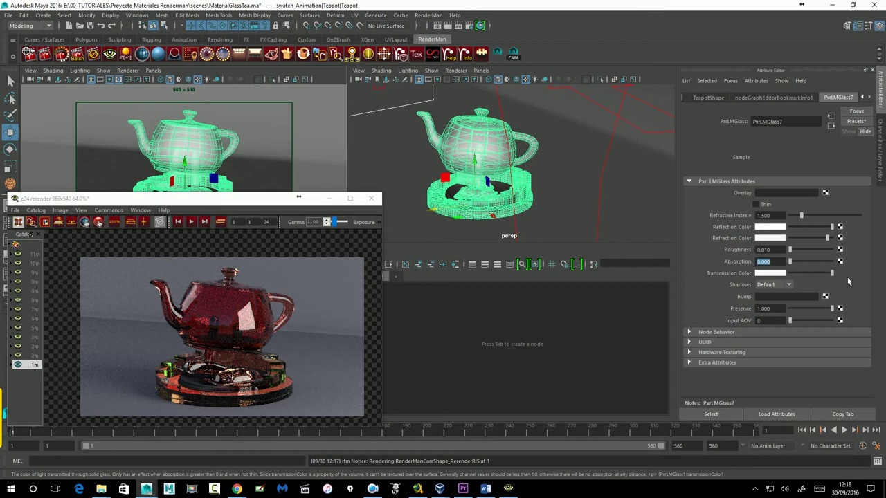
Create and assign a new PxrLMGlass material (PxrLMGlass8) to the teapot from the RenderMan material shelf.
right_click(148, 54)
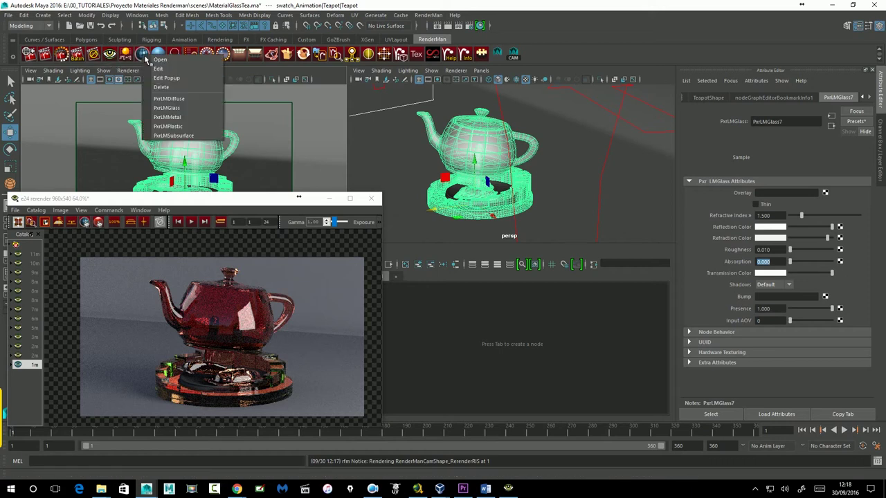
left_click(173, 108)
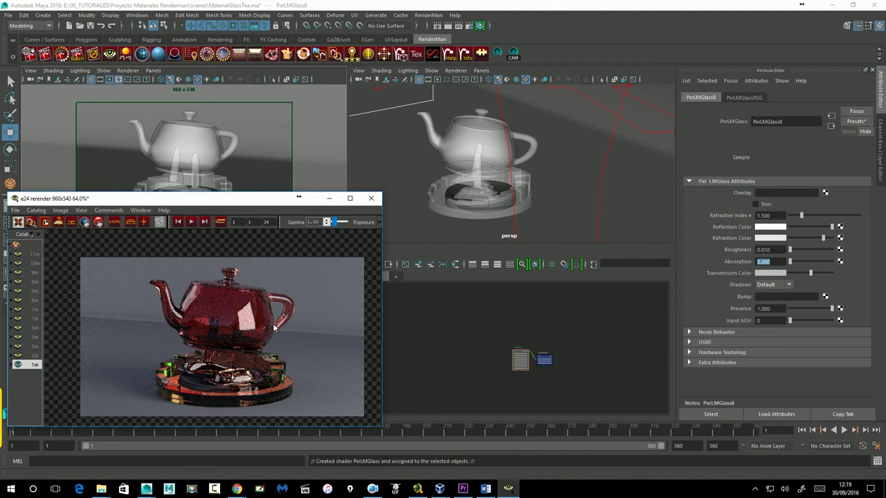
Start an IPR render and push PxrLMGlass8's Refraction Color slider fully to white.
left_click(63, 55)
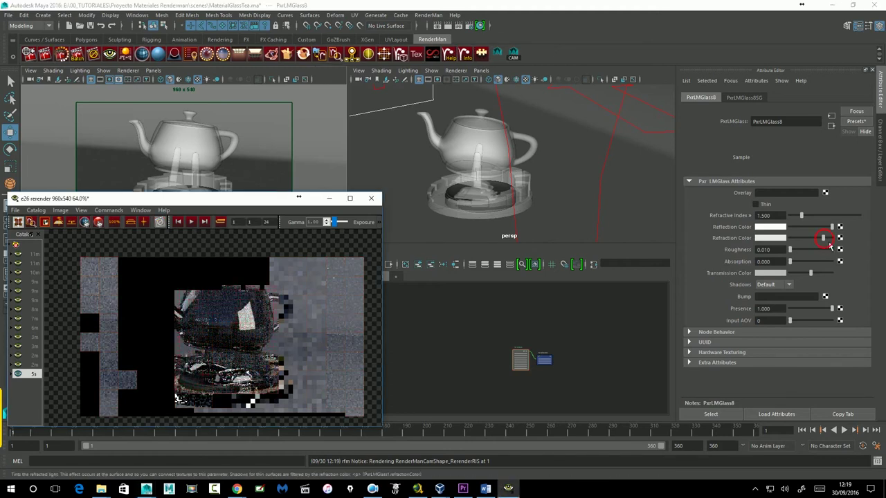
left_click_drag(824, 238, 829, 238)
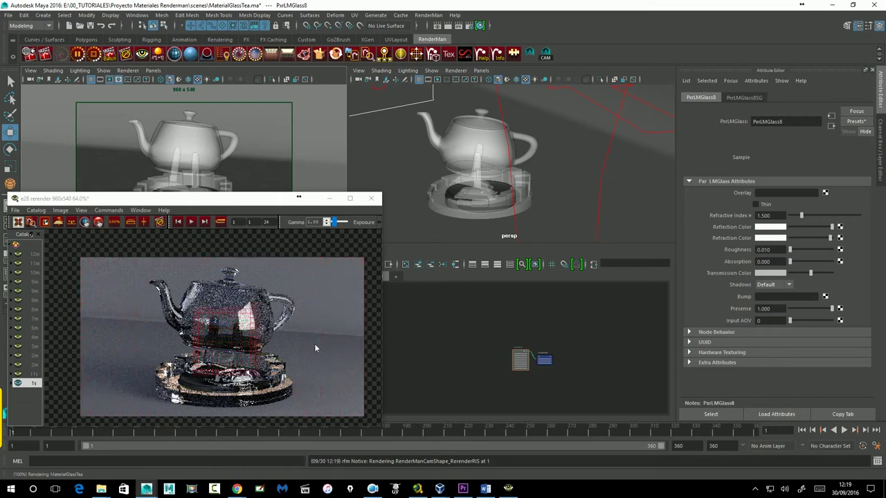
Set PxrLMGlass8's Shadows to Thin and flip between the earlier and latest catalog renders.
left_click(773, 284)
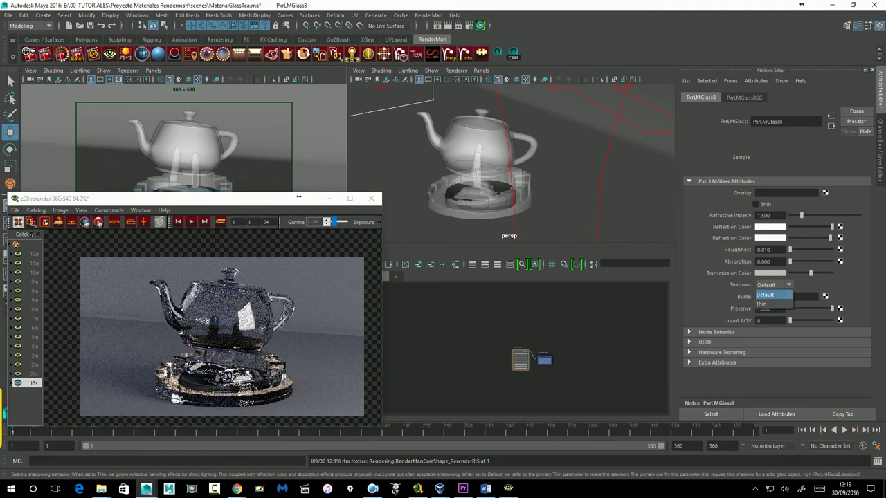
left_click(776, 305)
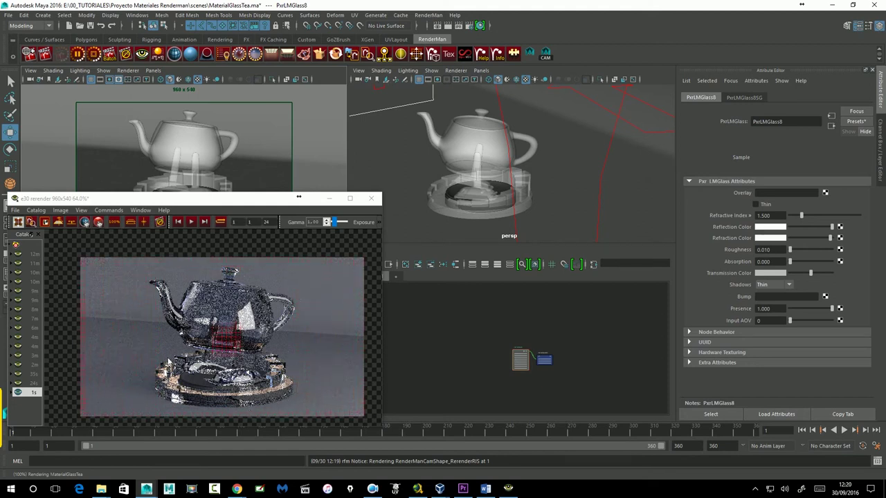
left_click(29, 382)
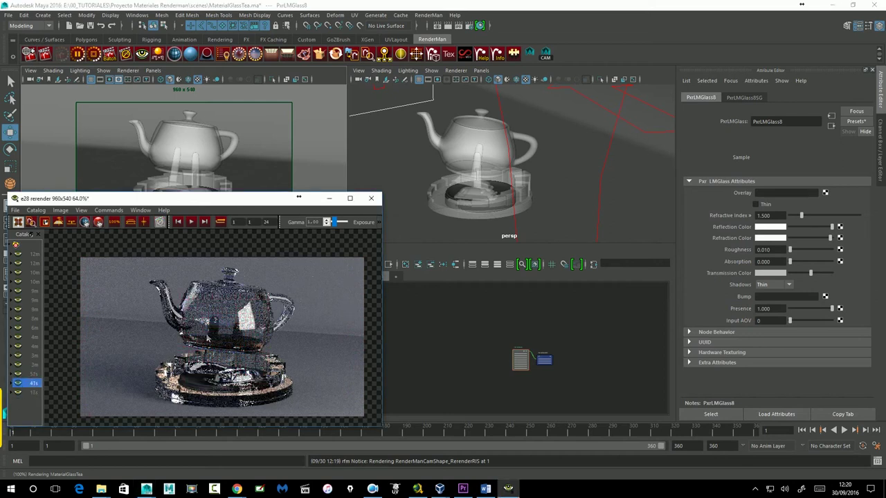
left_click(34, 393)
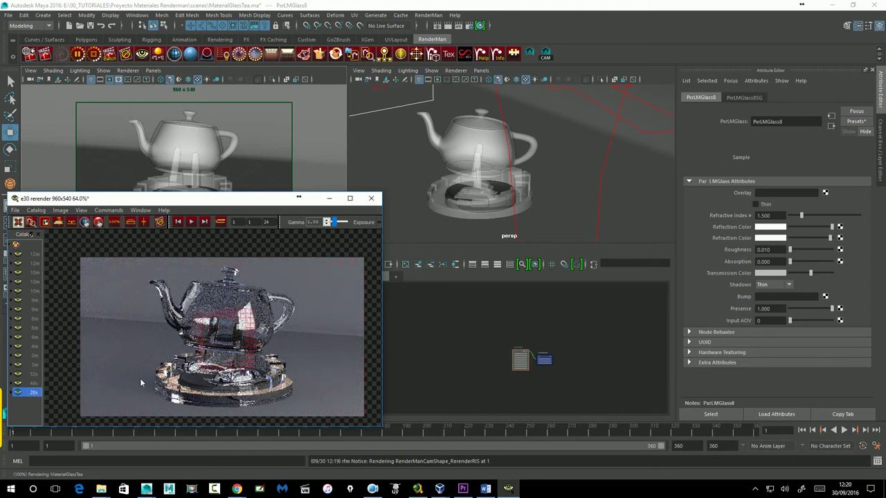
left_click(34, 384)
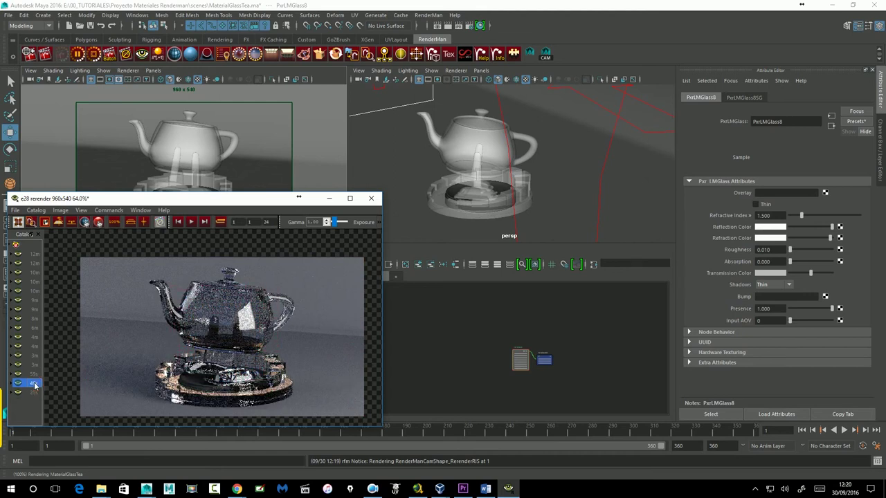
left_click(33, 392)
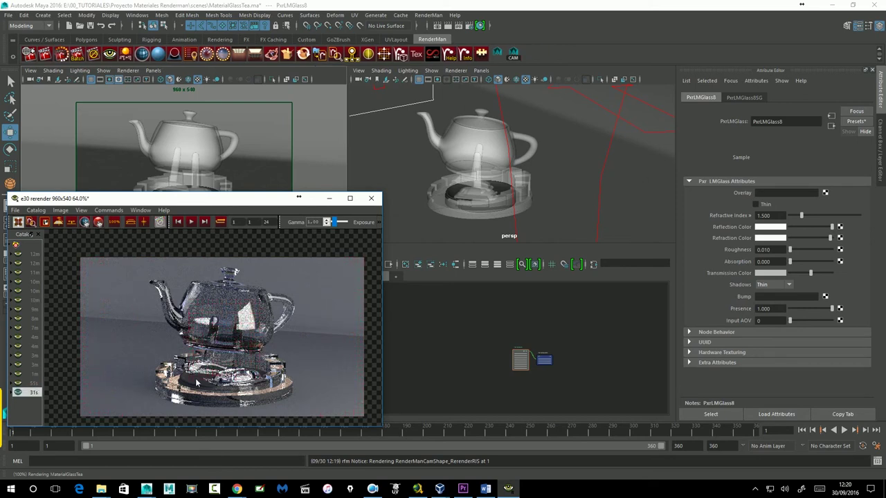
left_click(775, 312)
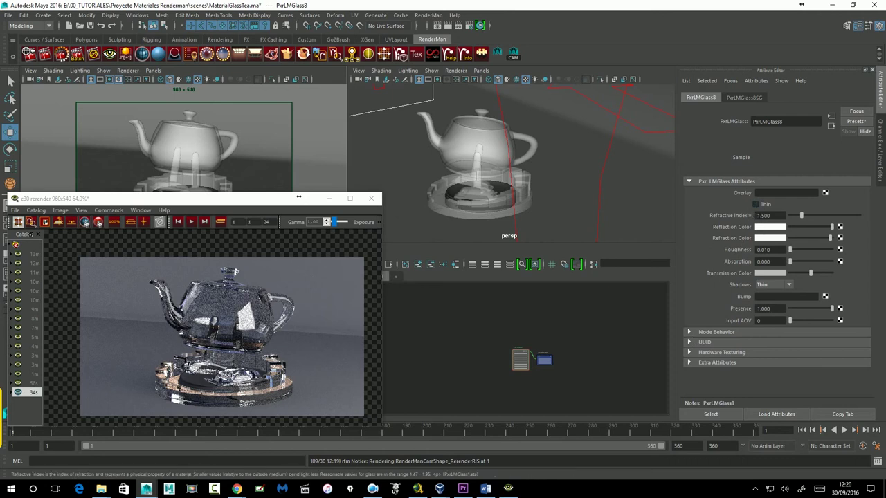
left_click(770, 324)
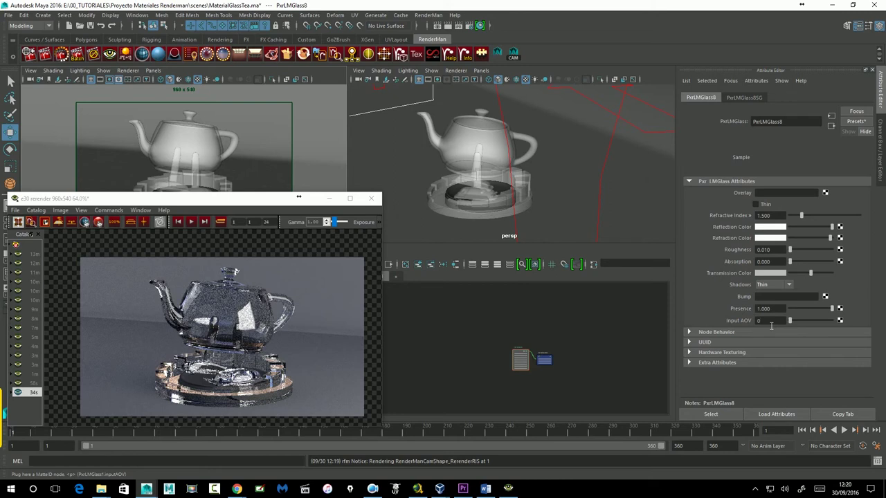
key("Return")
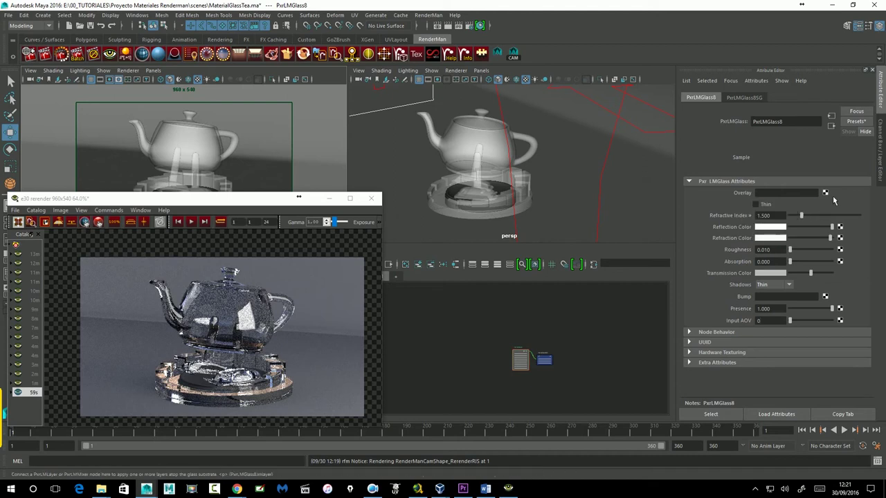
Add a PxrLMLayer2 overlay, toggle its Diffuse, review Specular Advanced, and return to PxrLMGlass8.
left_click(831, 195)
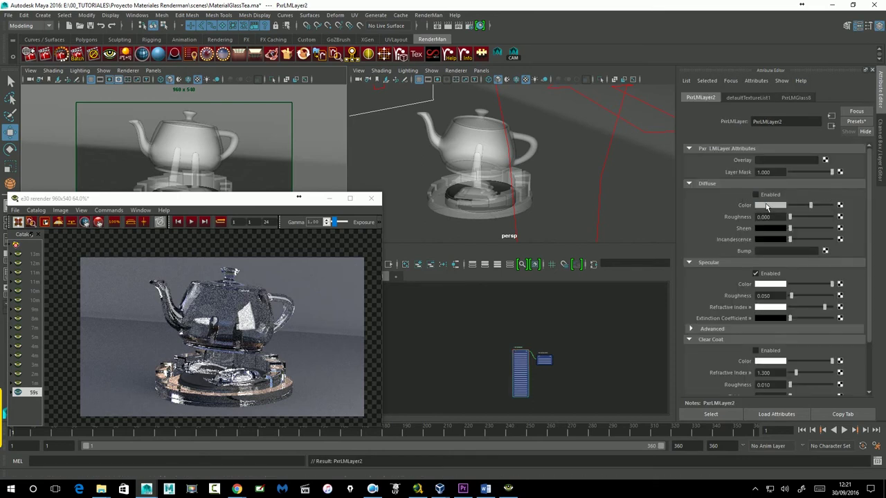
left_click(755, 195)
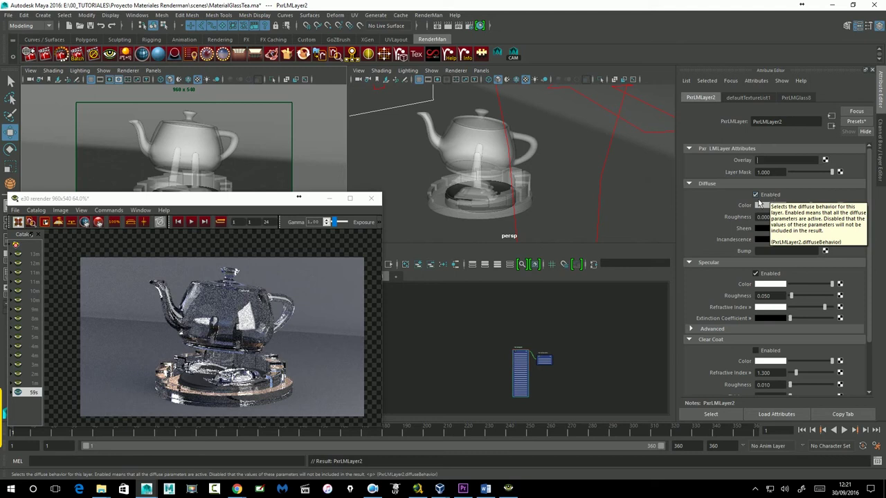
left_click(756, 197)
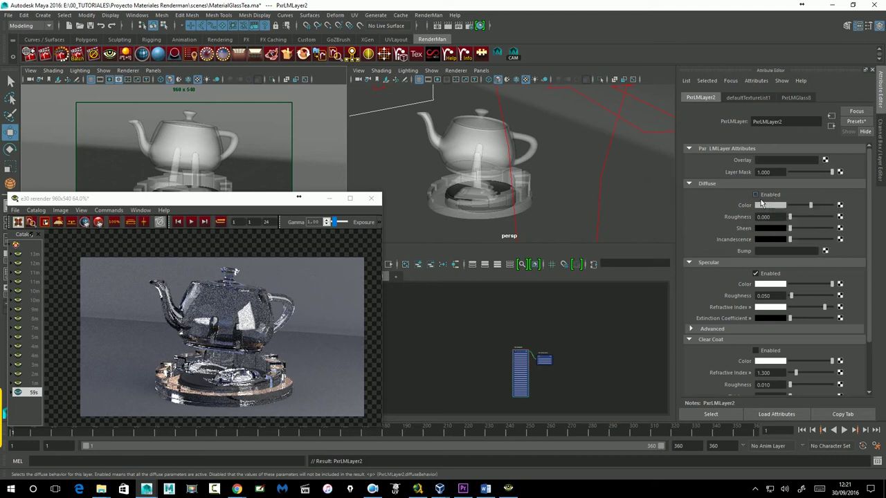
scroll(706, 249, "down", 1)
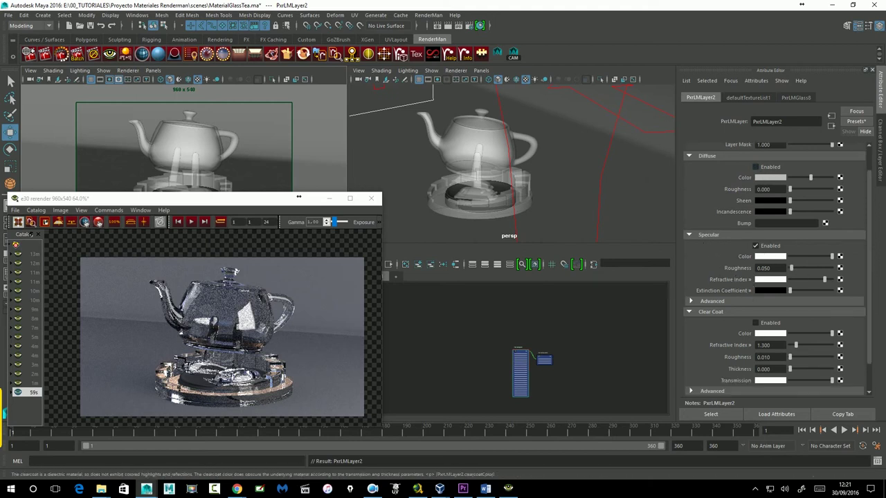
left_click(710, 302)
scroll(697, 318, "down", 3)
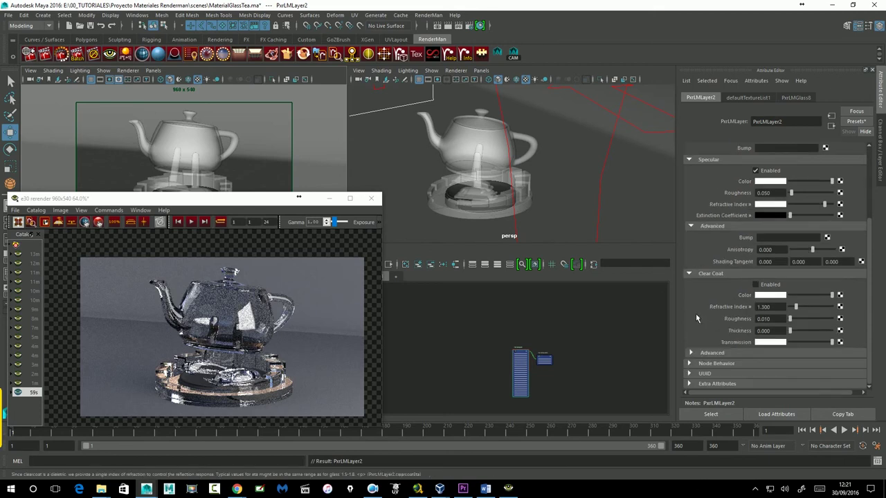
scroll(753, 313, "up", 3)
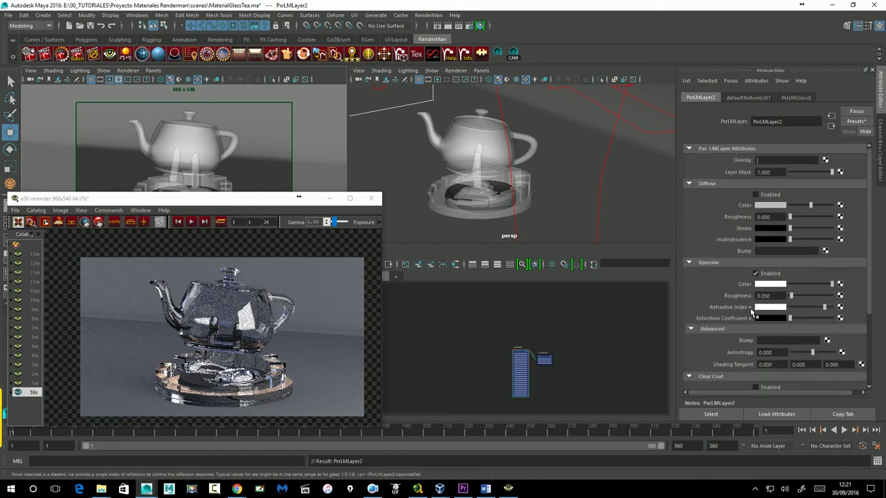
left_click(831, 125)
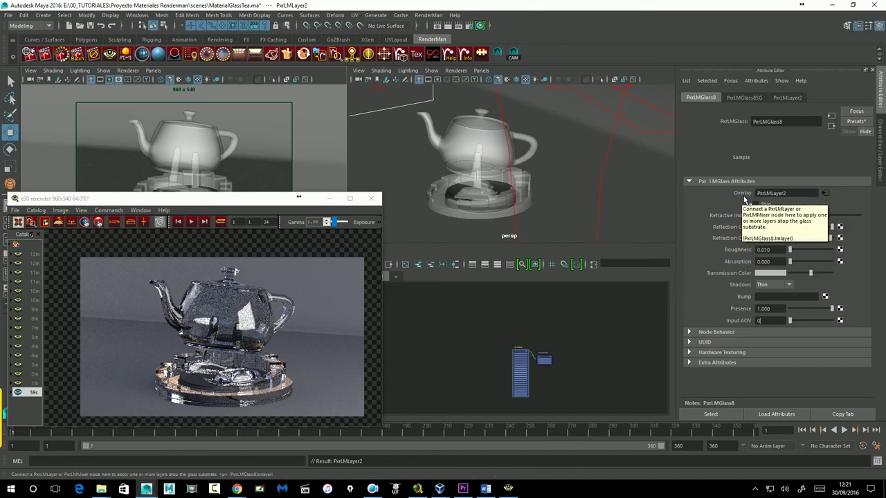
right_click(747, 195)
Break PxrLMLayer2's Overlay connection, then open and dismiss the glass Presets menu without applying.
left_click(761, 208)
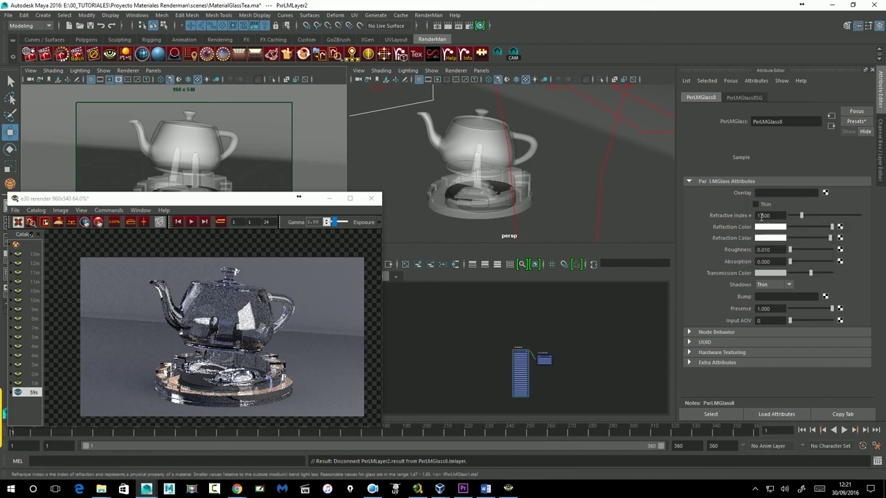
left_click(856, 122)
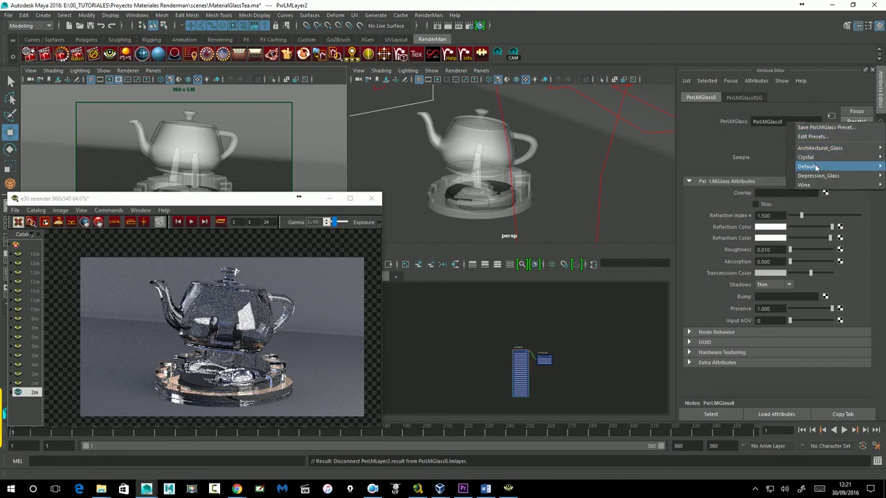
mouse_move(804, 185)
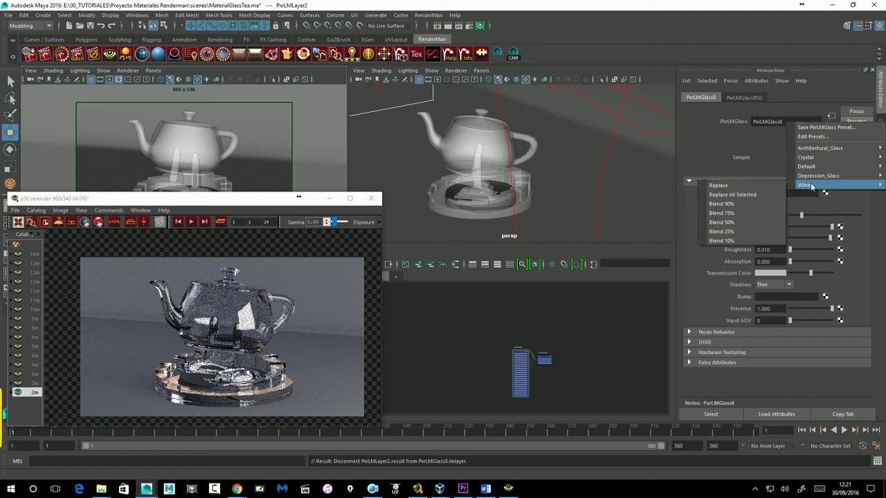
mouse_move(820, 148)
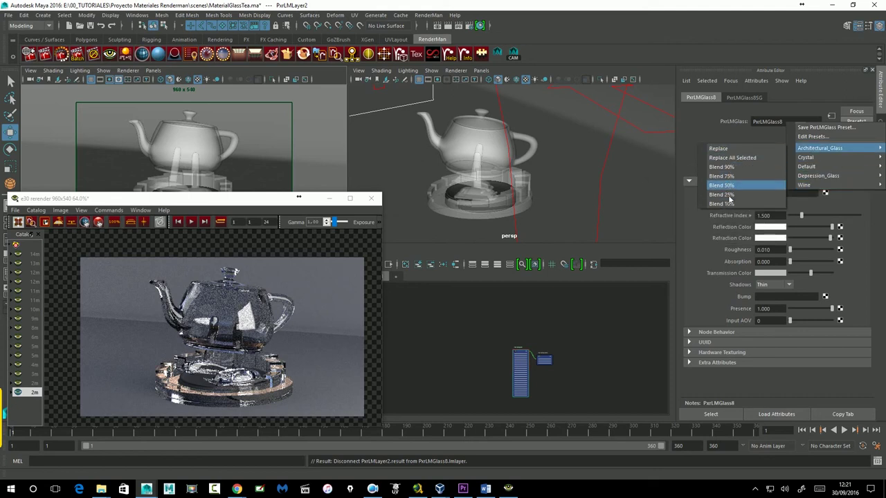
left_click(698, 139)
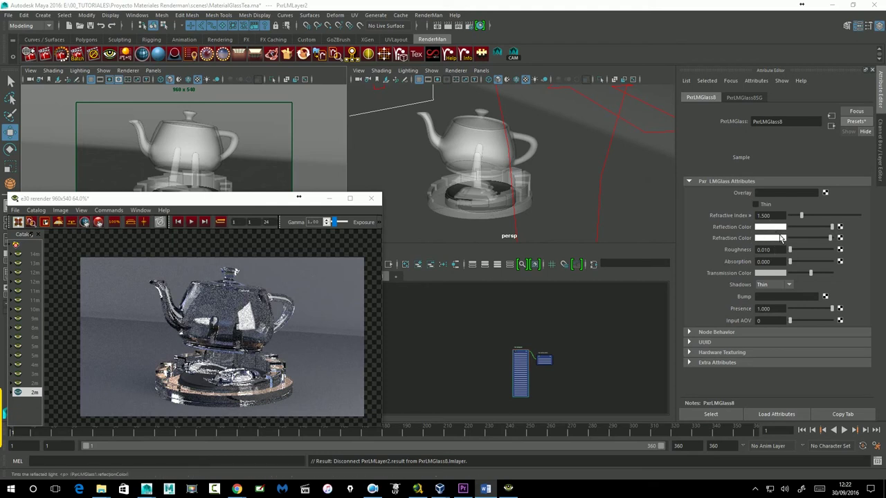
Set PxrLMGlass8's Absorption to 1.5.
left_click(830, 238)
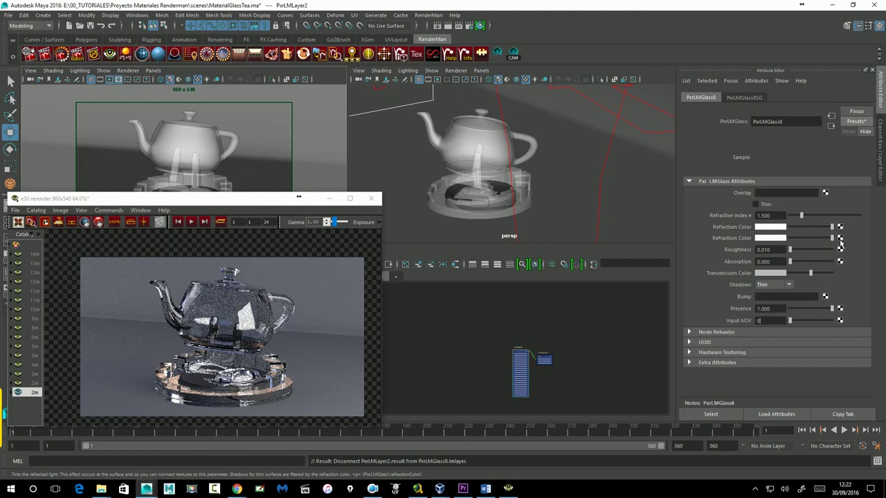
left_click(759, 262)
type("1.")
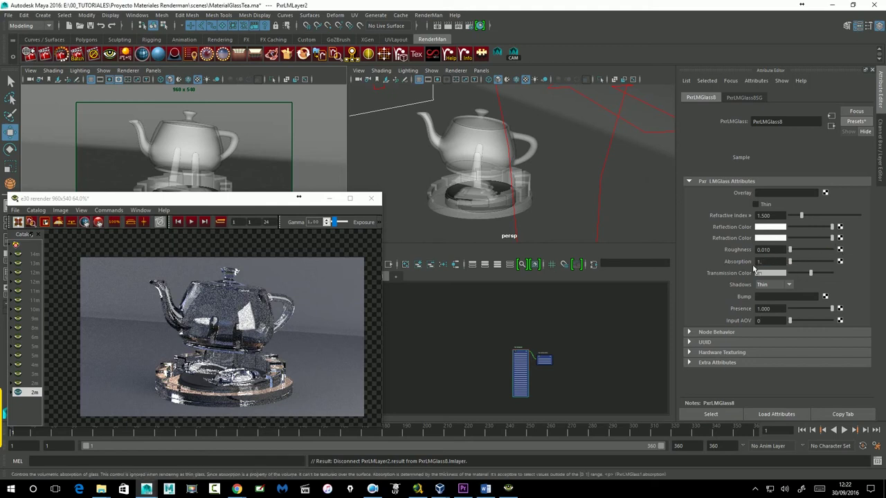
key("Return")
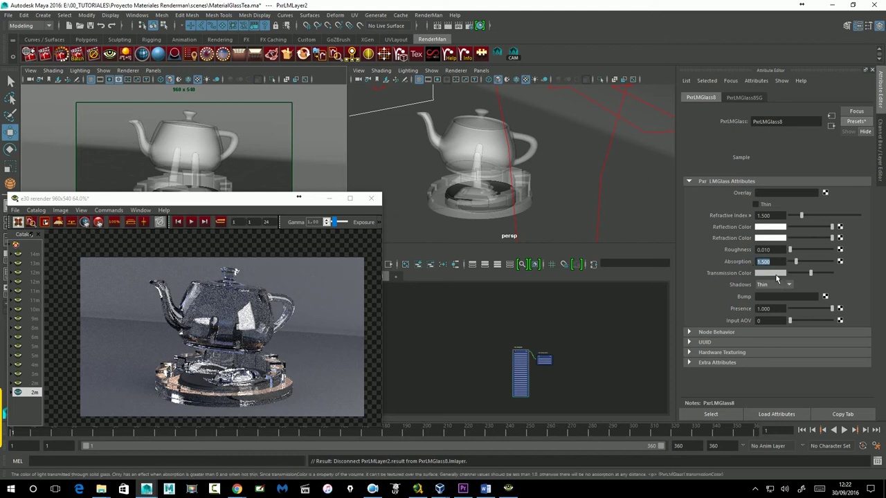
Tint the Transmission Color a pale green in the HSV picker and re-render the teapot.
left_click(771, 273)
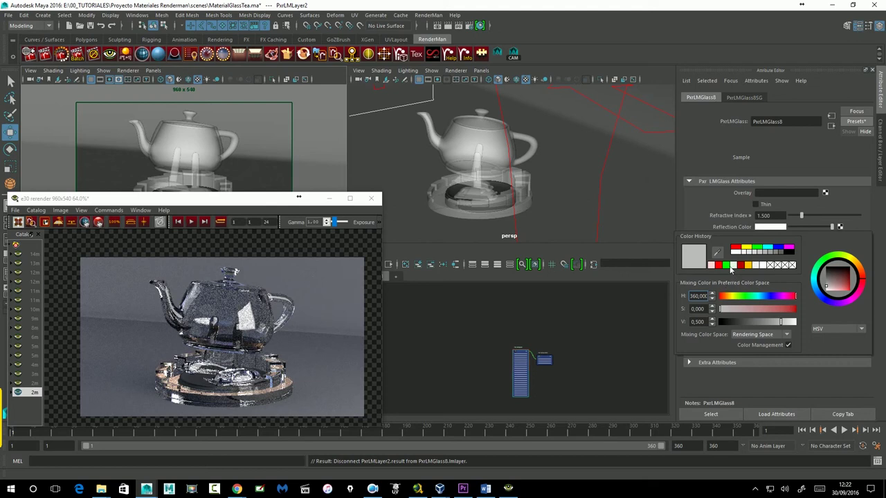
left_click(743, 295)
left_click(747, 309)
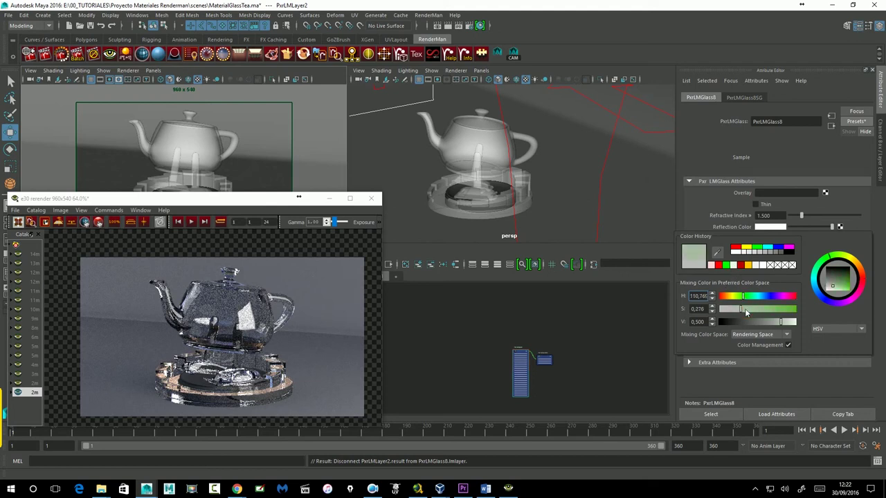
left_click_drag(747, 308, 807, 328)
left_click_drag(750, 309, 752, 309)
left_click(793, 323)
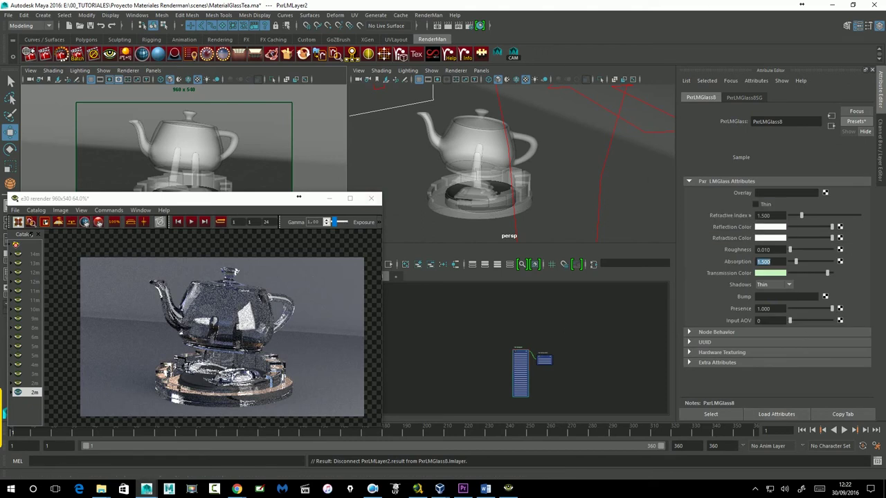
left_click(270, 203)
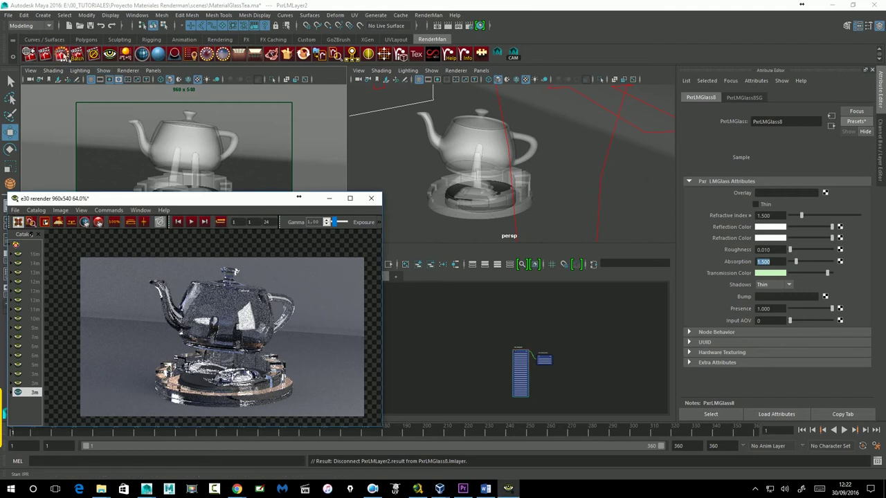
left_click(76, 56)
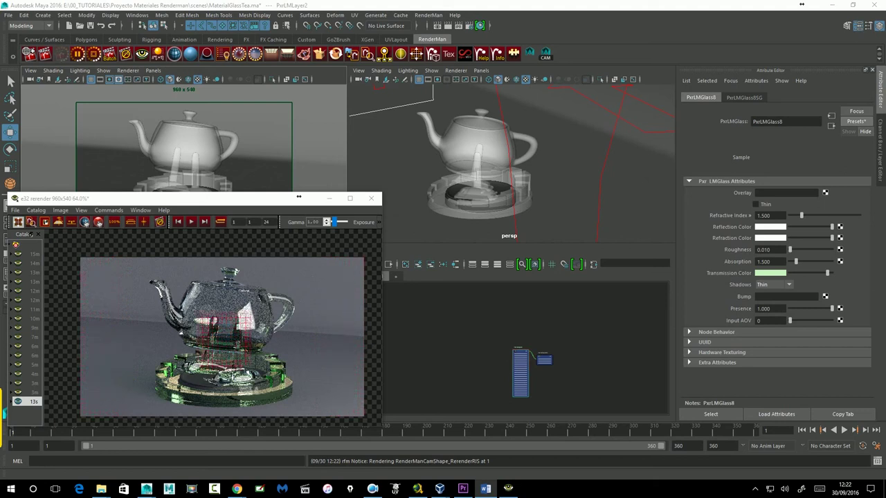
Set the glass's Refractive Index to 1.47 and Absorption to 14.
left_click(303, 355)
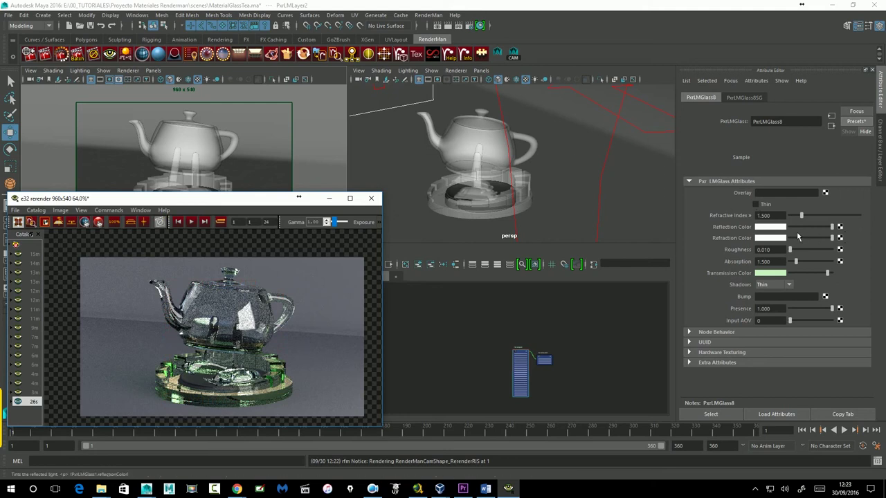
double_click(755, 216)
type("1")
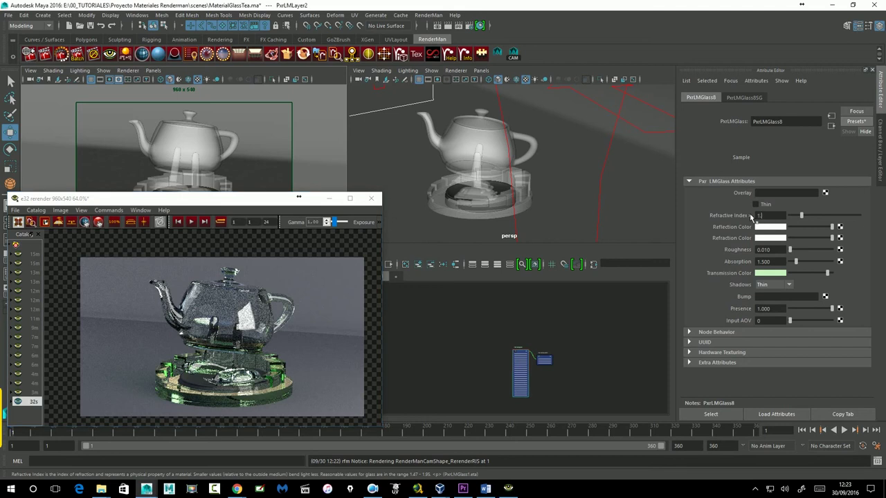
key("Return")
double_click(763, 262)
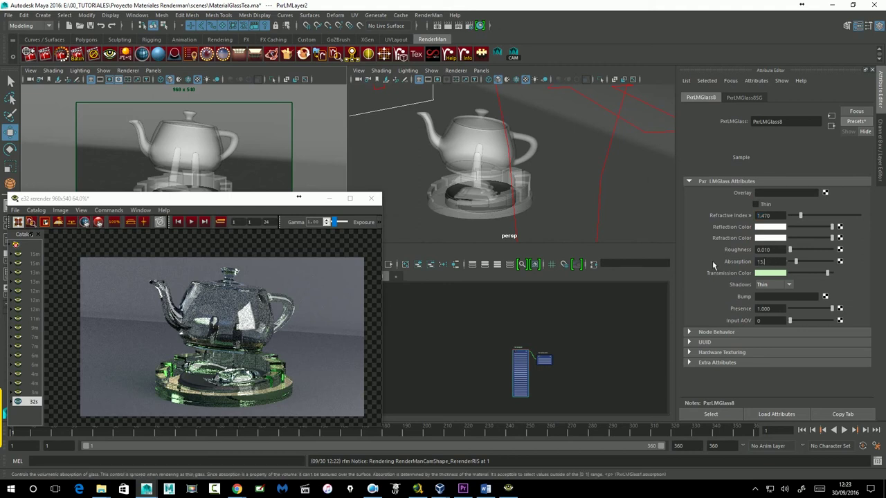
type(".")
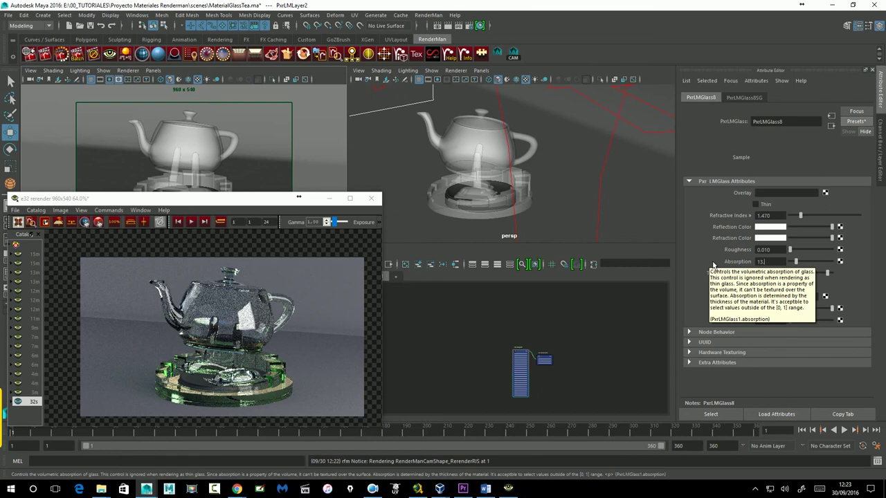
key("Return")
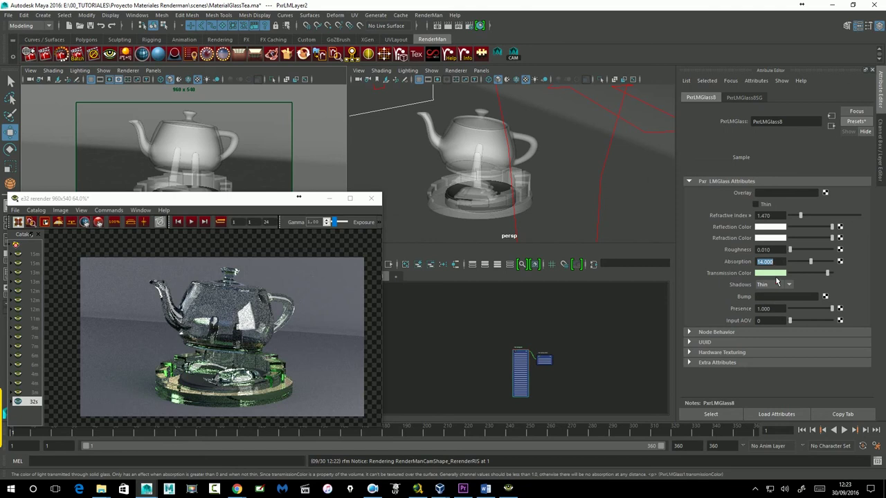
Shift the Transmission Color to a pale beige-yellow.
left_click(771, 274)
left_click_drag(738, 301, 766, 315)
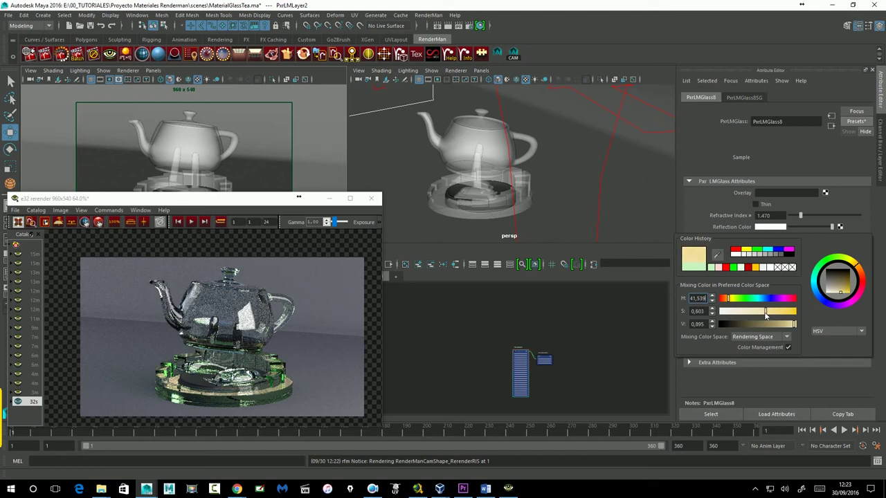
left_click(764, 237)
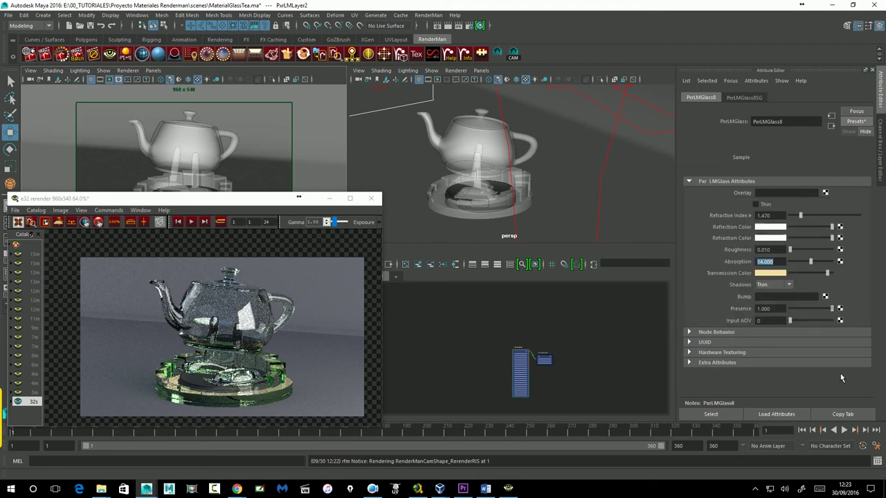
Give the Reflection and Refraction Colors a faint near-white cream tint.
left_click(775, 230)
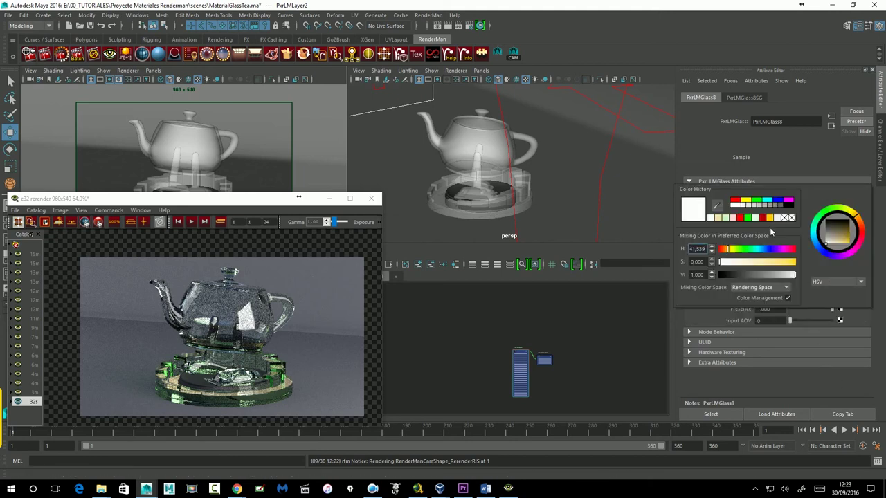
left_click(717, 220)
left_click_drag(745, 265, 731, 265)
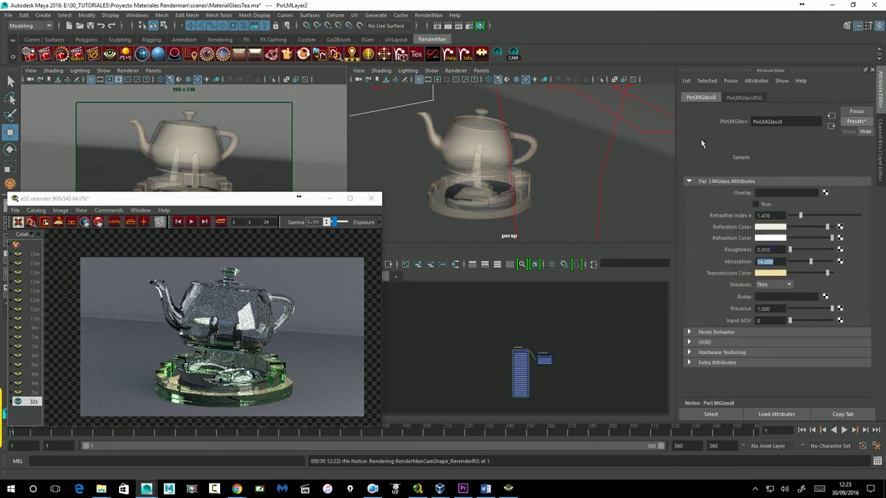
left_click(773, 239)
left_click_drag(741, 274, 748, 274)
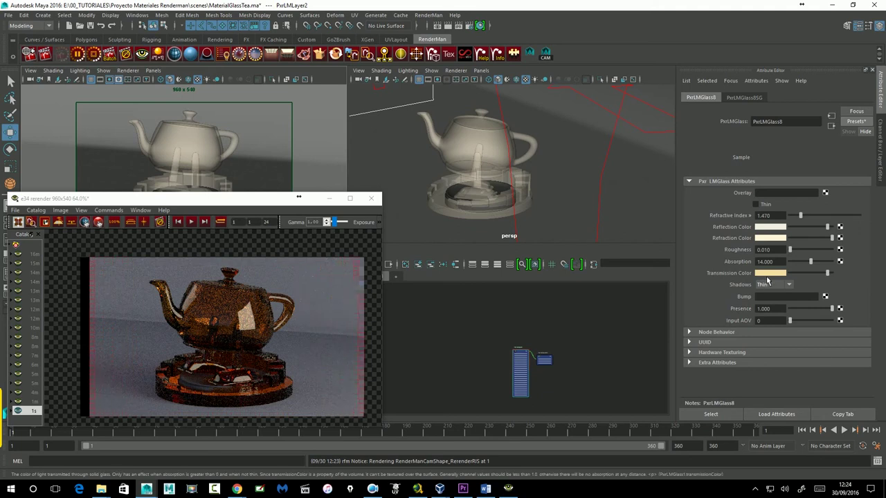
Push the Transmission Color hue further toward yellow for an amber teapot.
left_click(768, 274)
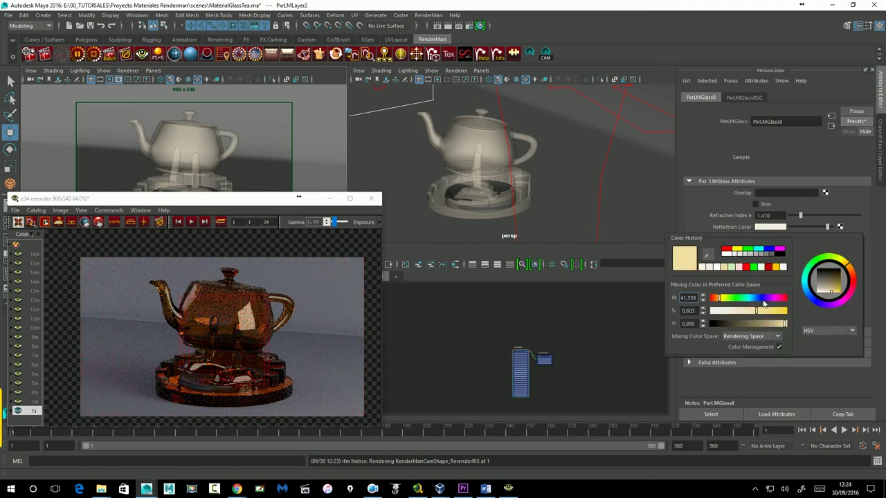
left_click_drag(720, 303, 725, 300)
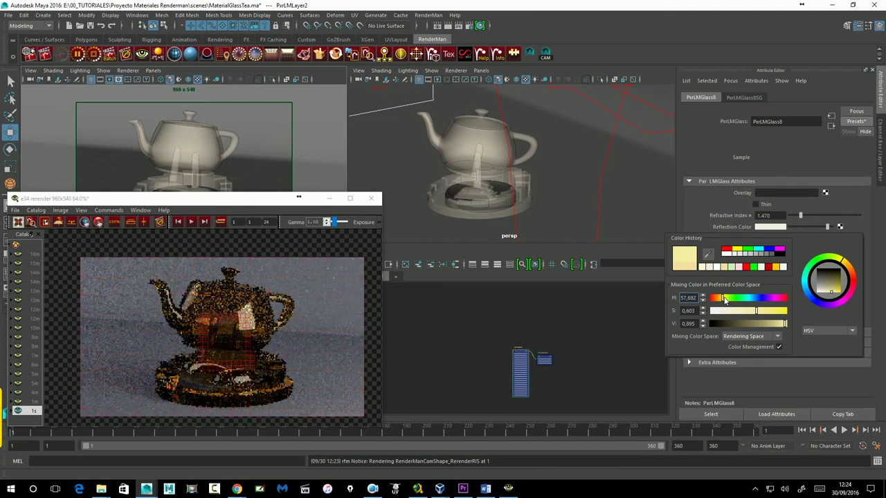
left_click_drag(724, 299, 726, 299)
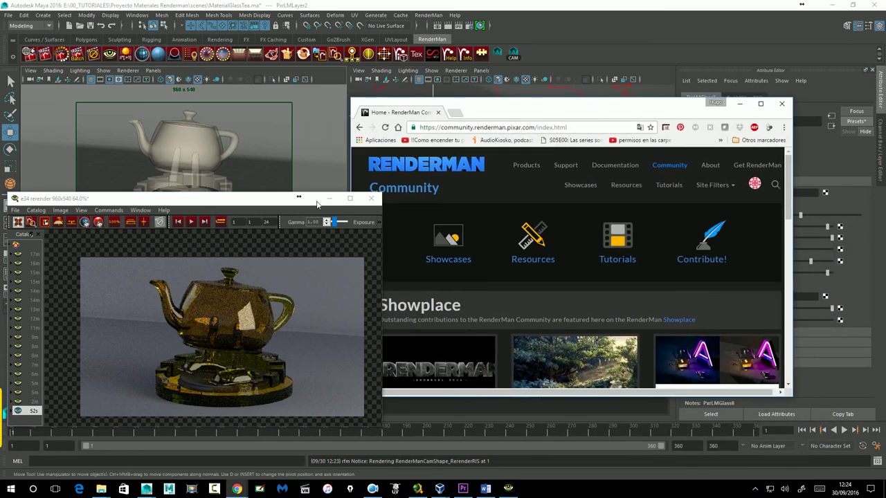
Maximize Chrome and open the RenderMan Community Resources section.
left_click(329, 199)
left_click_drag(527, 108, 374, 91)
double_click(372, 96)
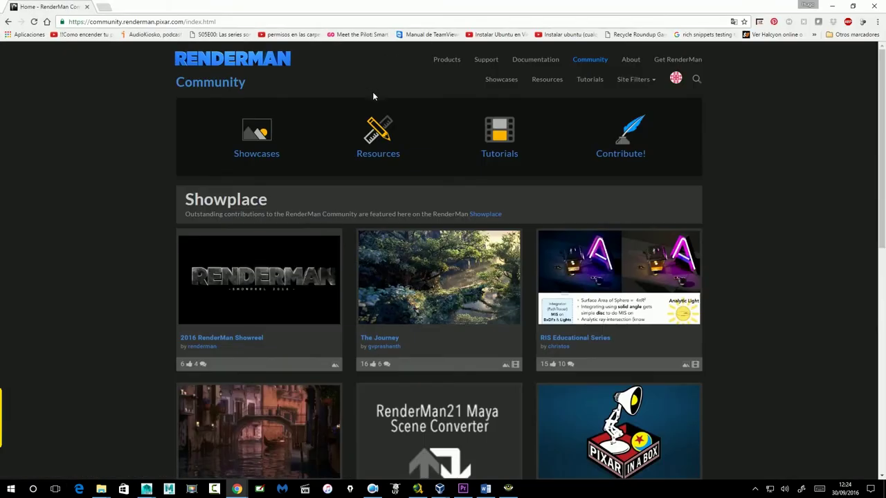
left_click(389, 139)
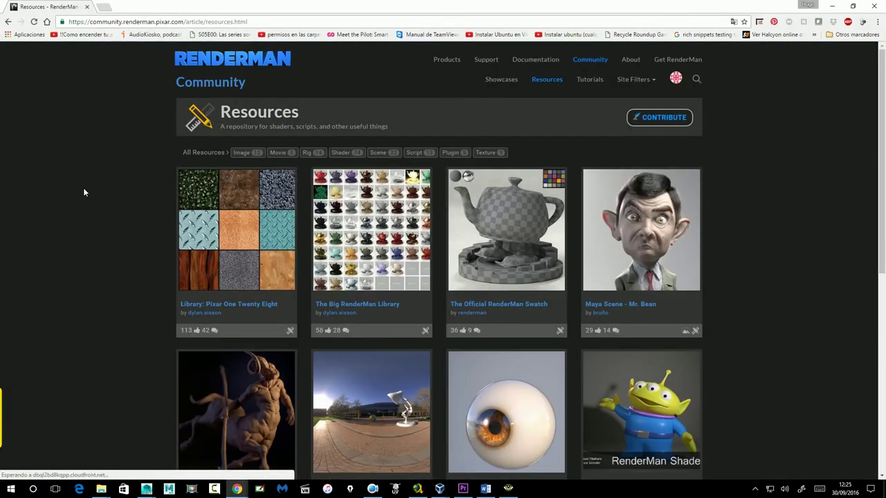
Go to page 2 of the Resources listing and open the Amenthyst material page.
scroll(84, 193, "down", 1)
mouse_move(371, 183)
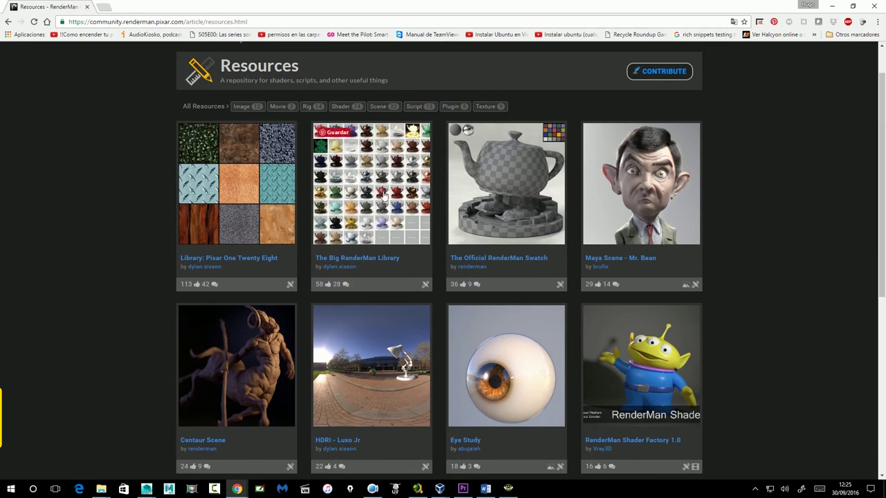
scroll(410, 176, "down", 5)
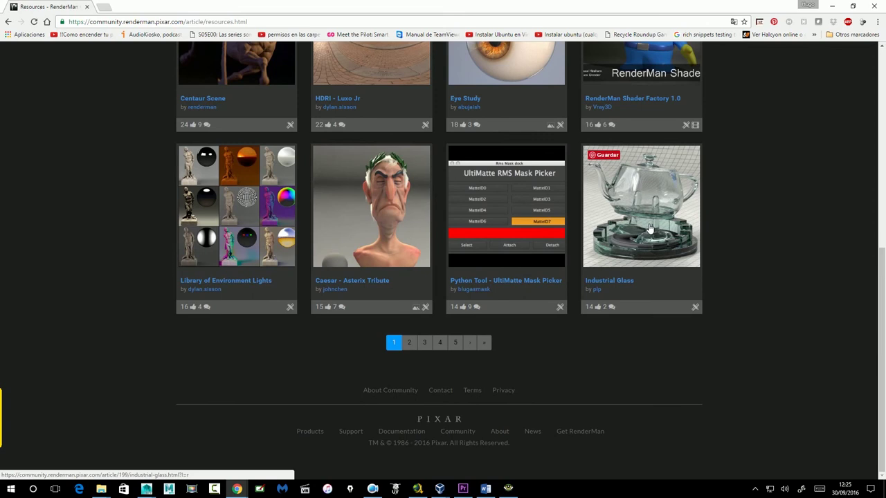
left_click(410, 343)
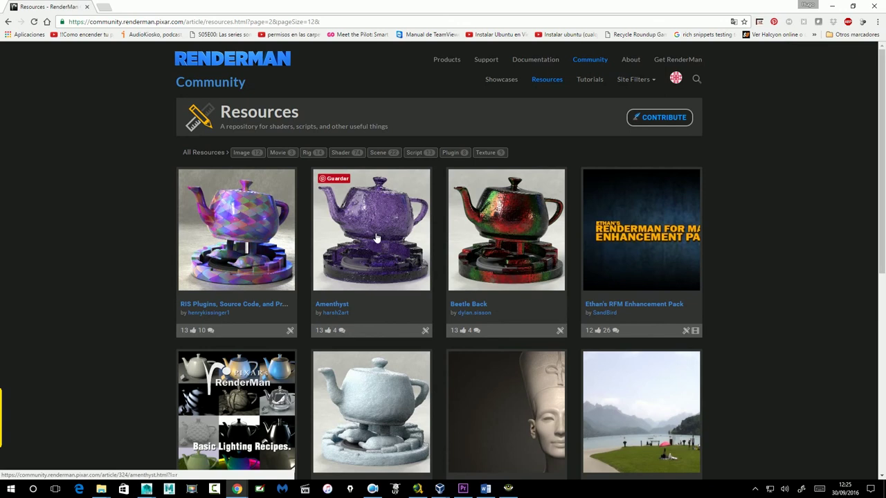
scroll(388, 229, "down", 5)
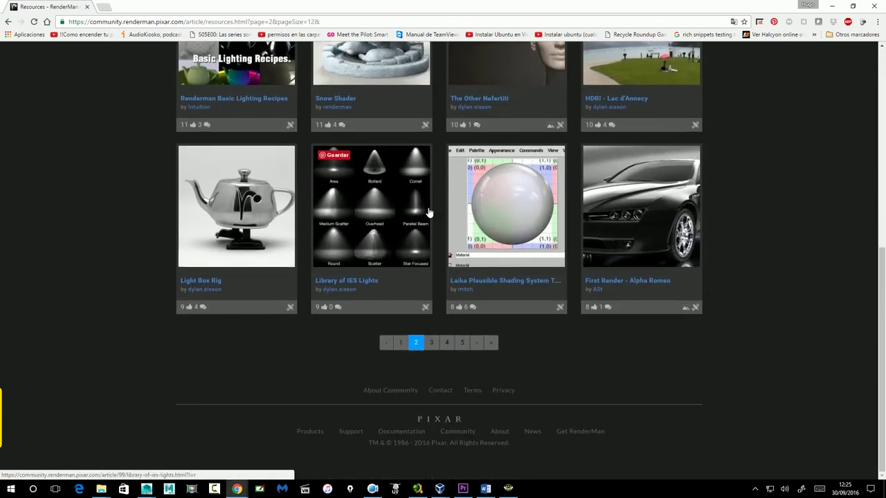
scroll(429, 212, "up", 5)
left_click(393, 236)
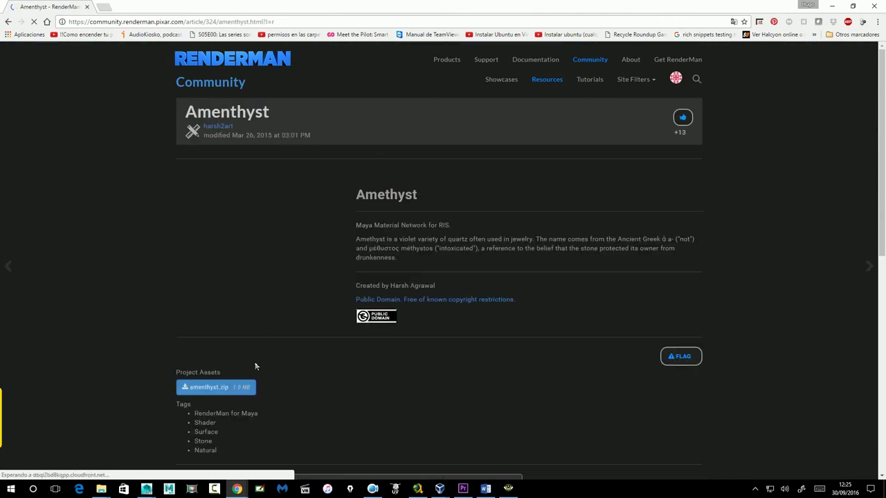
scroll(200, 418, "down", 1)
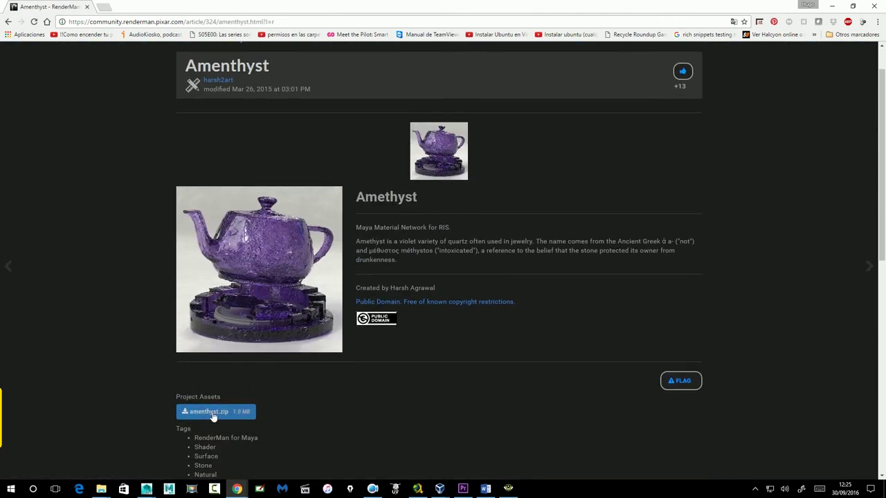
Start downloading amenthyst.zip and browse to the ElChicoMalvavisco PROYECT folder.
left_click(211, 412)
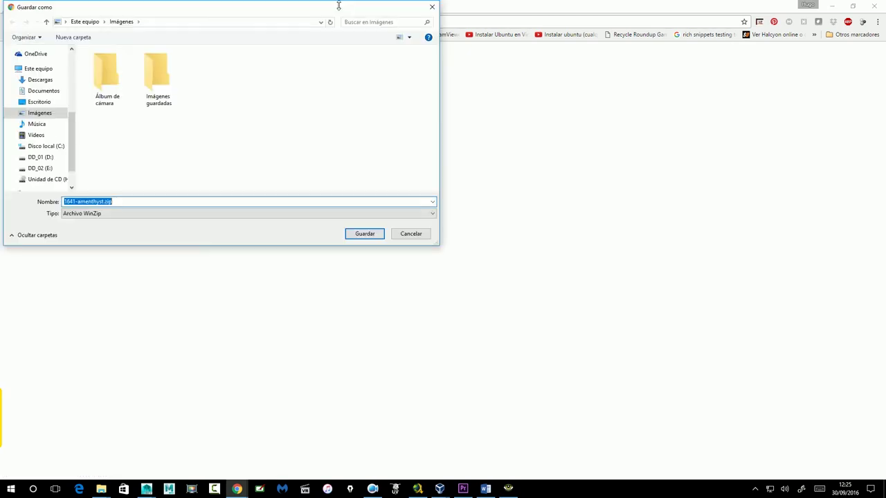
left_click_drag(71, 138, 72, 91)
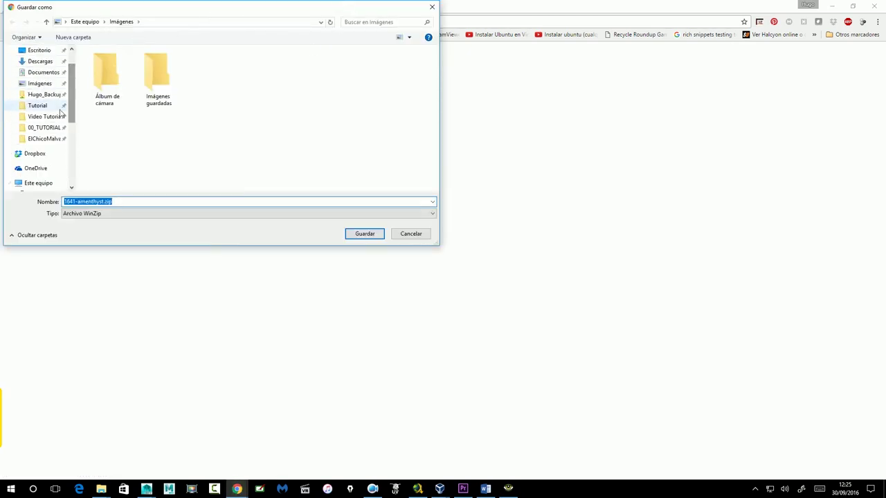
left_click(38, 139)
scroll(117, 163, "down", 3)
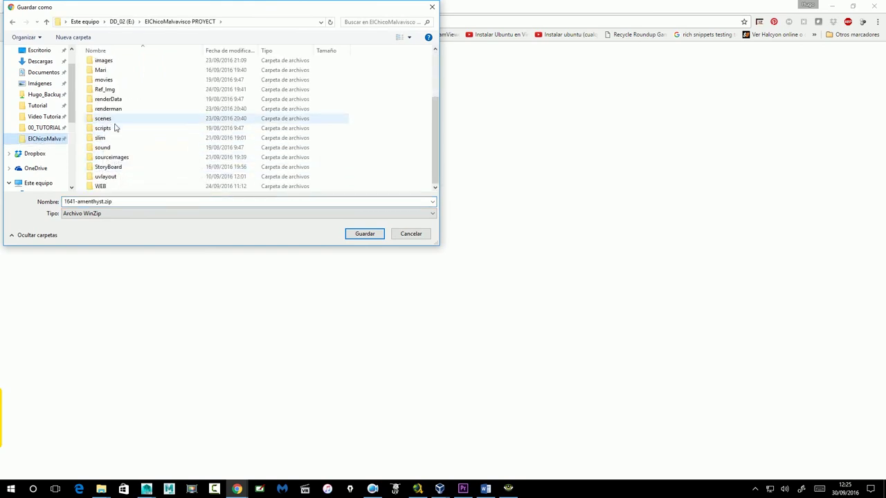
scroll(117, 162, "up", 3)
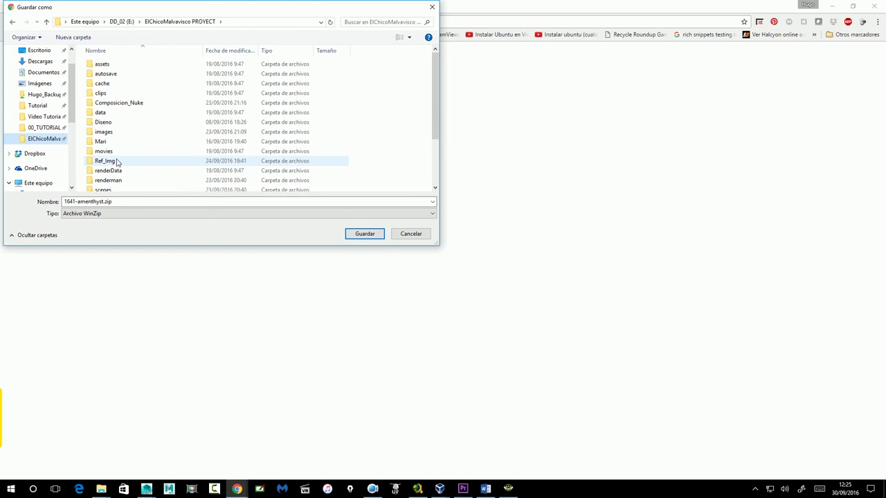
scroll(118, 162, "down", 3)
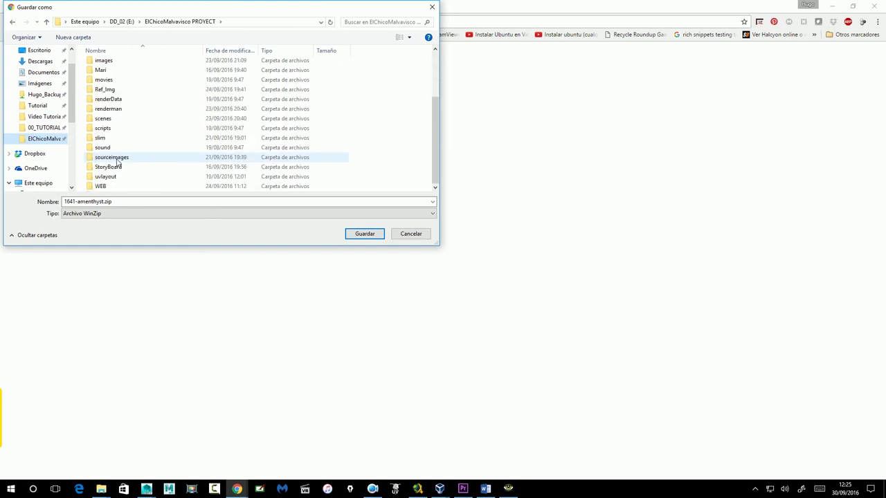
Create a new folder named Shader there and save the zip into it.
left_click(71, 37)
type("Shader")
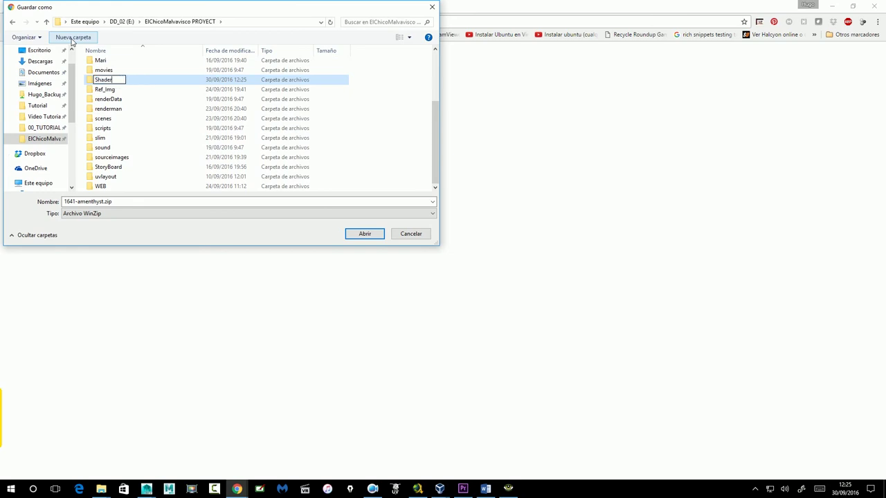
key("Return")
double_click(103, 128)
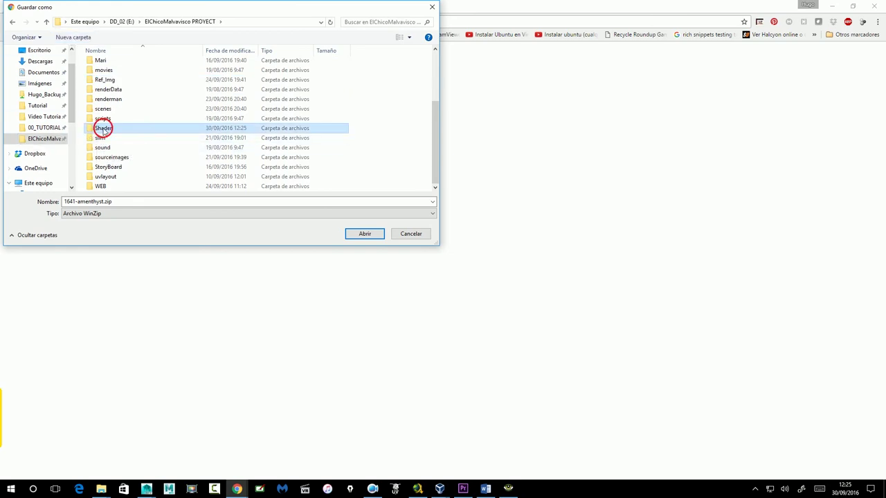
left_click(364, 234)
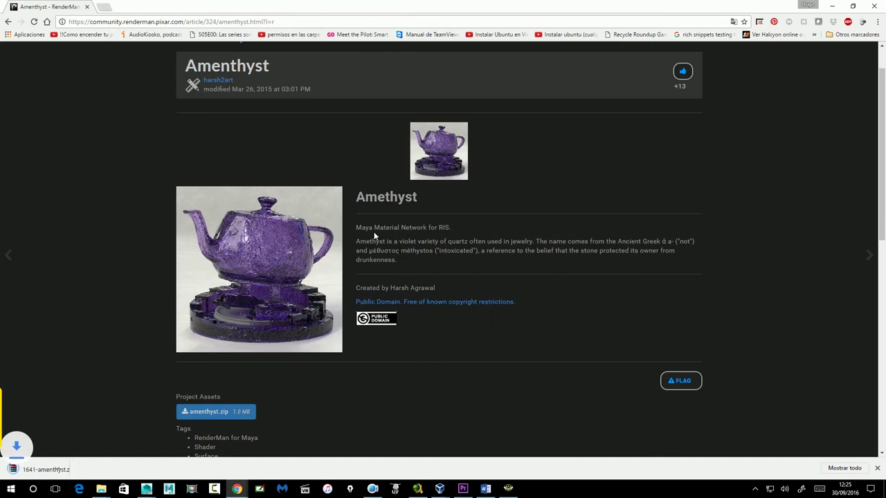
In File Explorer, extract 1641-amenthyst.zip inside the project's Shader folder.
right_click(101, 489)
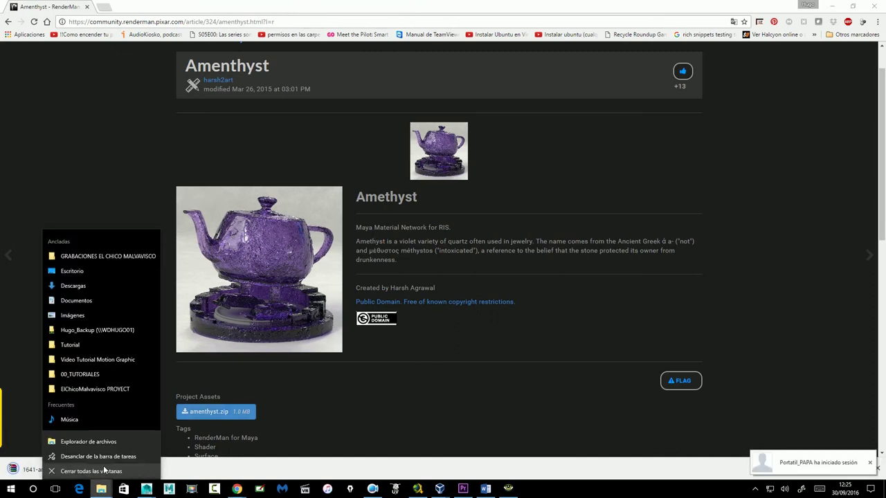
left_click(105, 439)
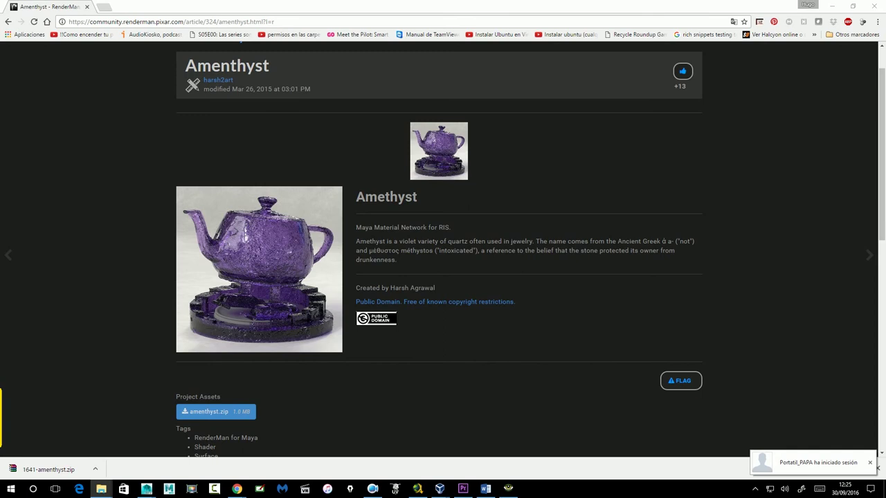
left_click_drag(830, 102, 418, 118)
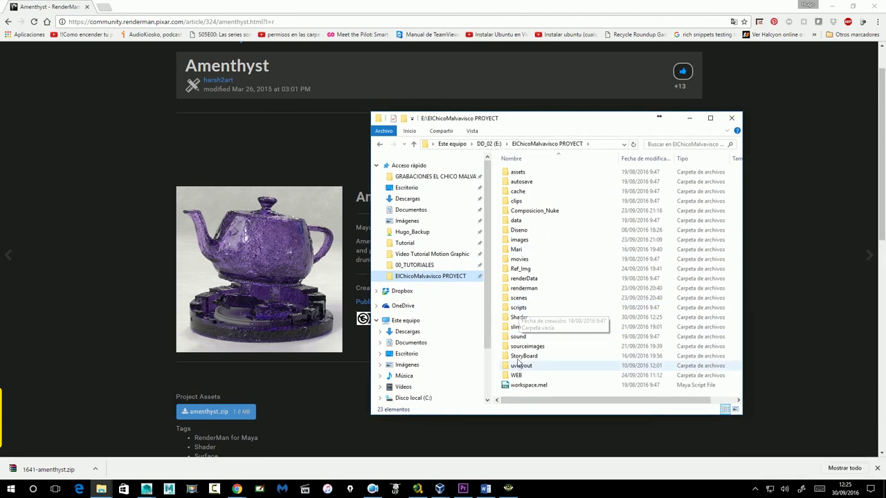
double_click(519, 317)
left_click(529, 173)
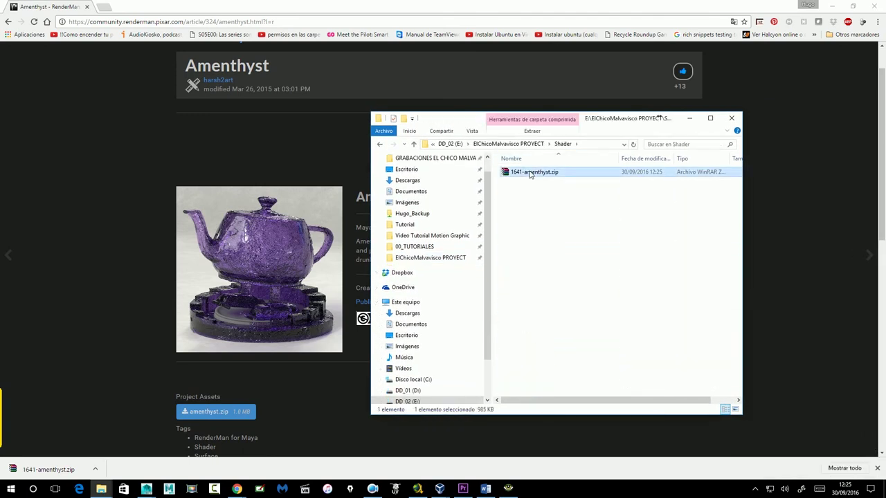
right_click(531, 173)
left_click(427, 218)
Open 1641-amenthyst > amenthyst and select the amenthyst.ma material file.
double_click(553, 175)
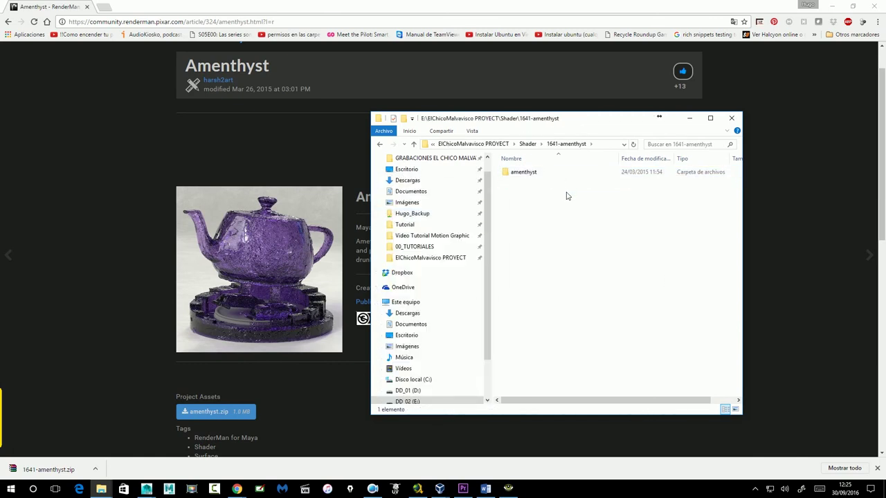
double_click(541, 178)
left_click(520, 192)
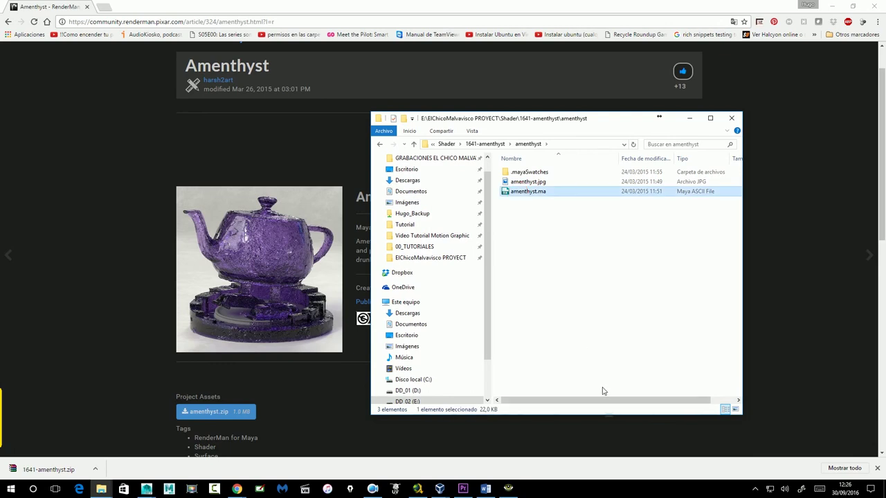
left_click_drag(586, 124, 630, 125)
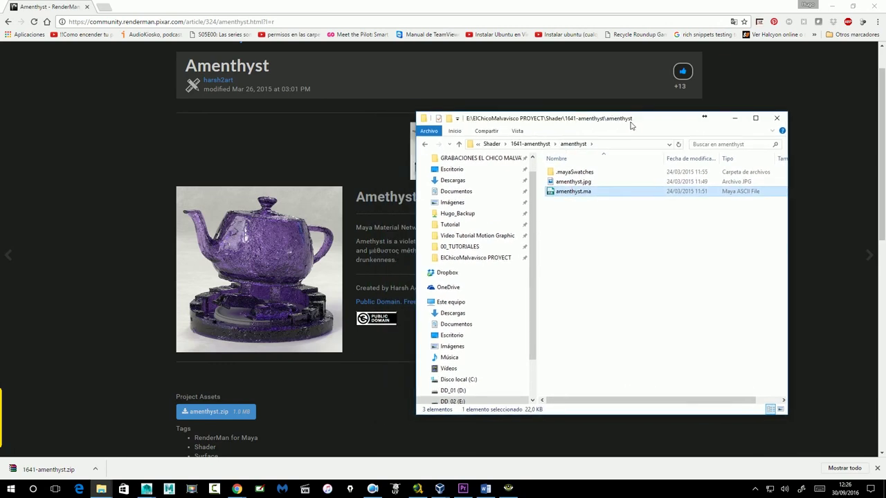
Switch back to Maya and open the Hypershade as a floating window.
left_click(146, 489)
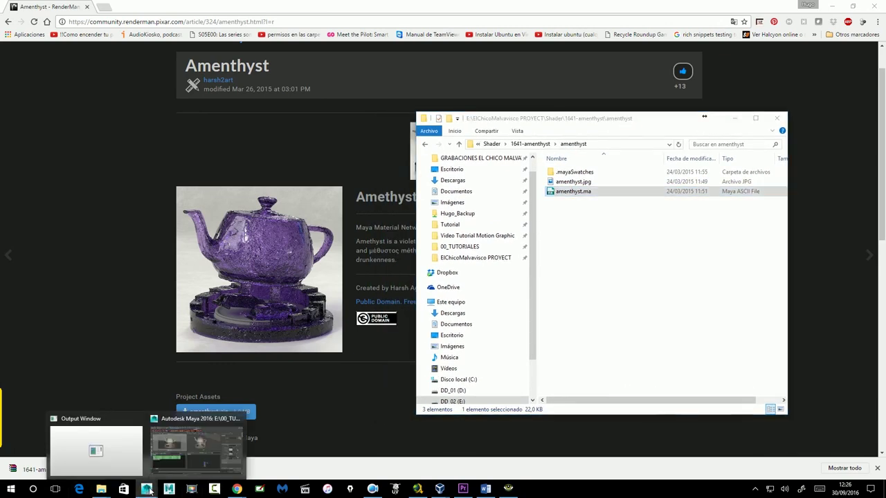
left_click(181, 421)
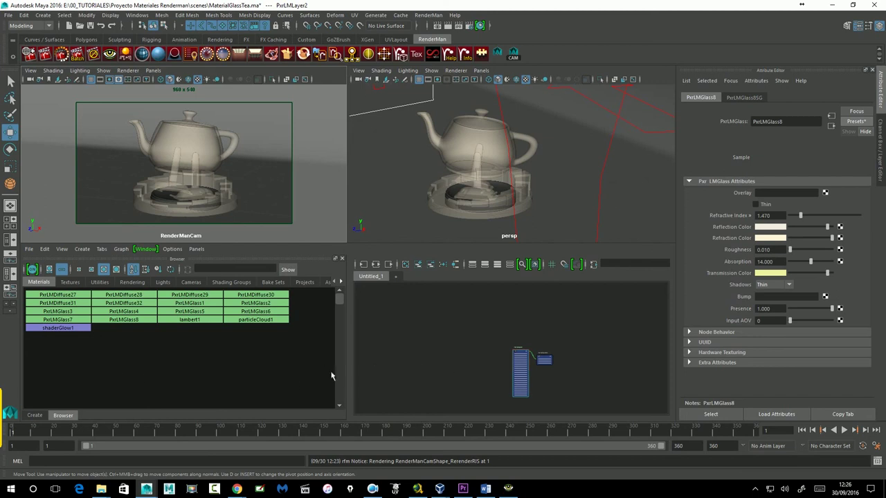
left_click(482, 26)
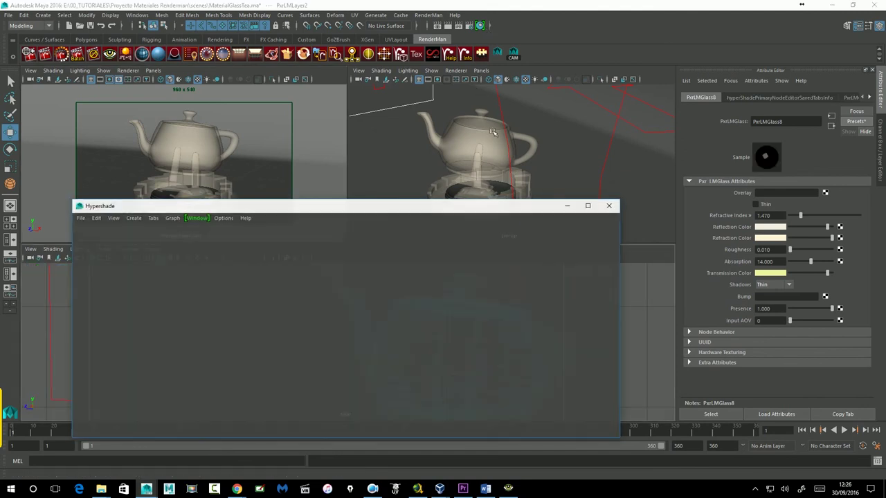
left_click_drag(411, 206, 423, 126)
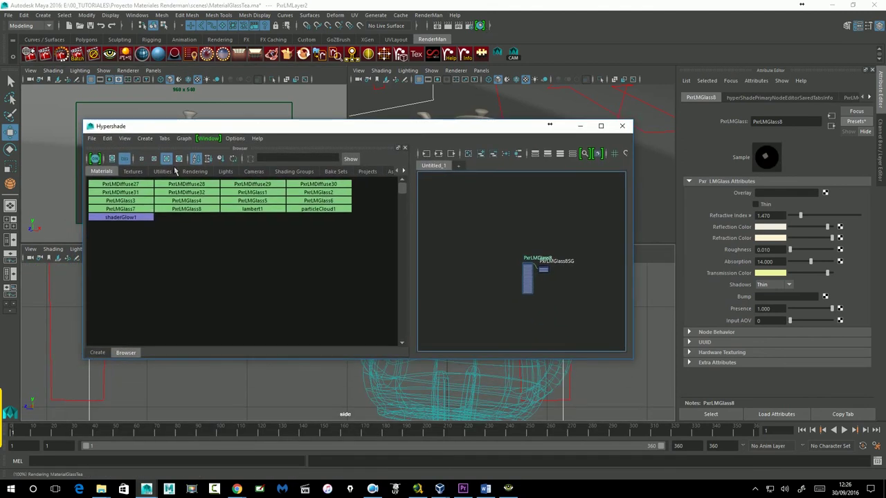
left_click(91, 138)
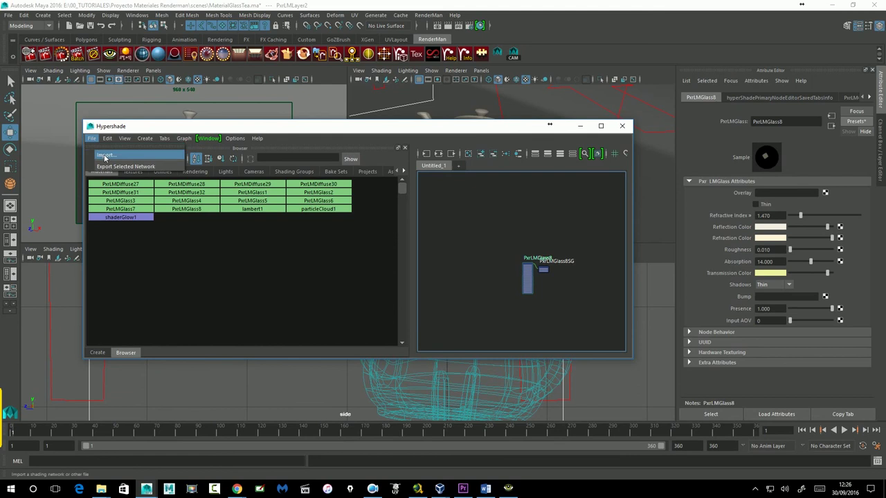
Start a Hypershade import and navigate the folders up to the root of drive E.
left_click(114, 149)
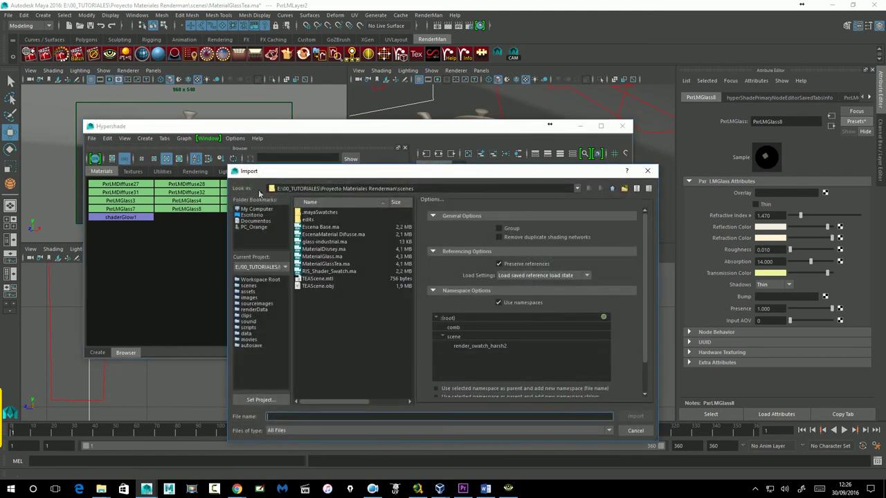
left_click(612, 188)
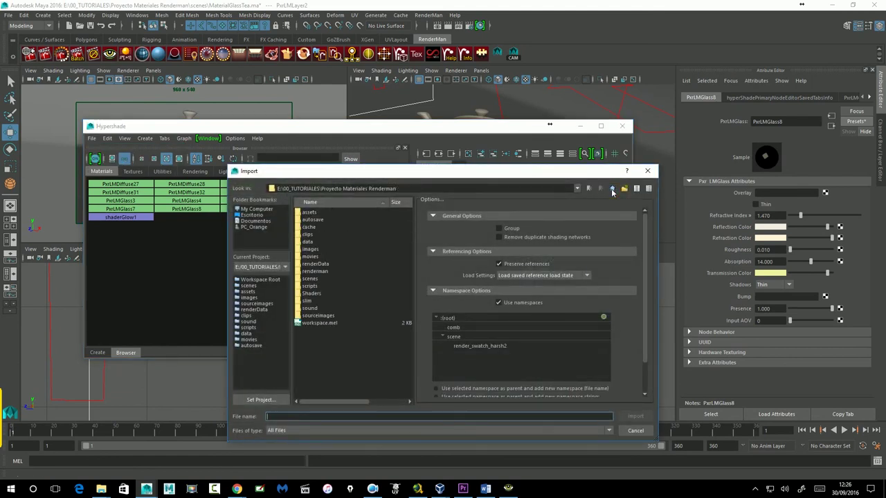
left_click(612, 188)
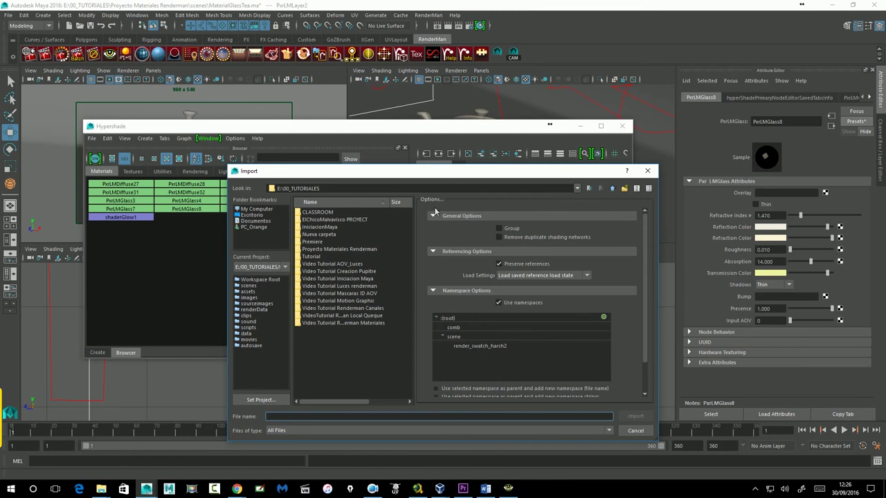
double_click(364, 220)
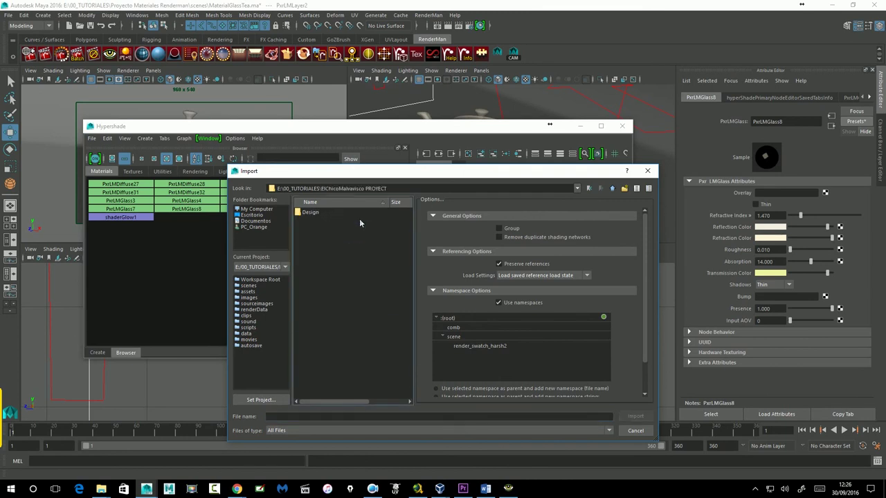
left_click(613, 189)
double_click(336, 248)
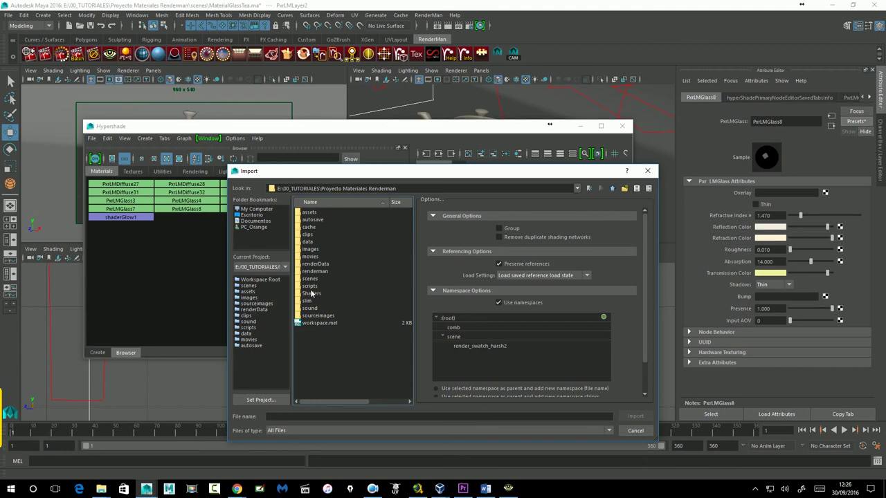
double_click(312, 293)
left_click(612, 189)
left_click(613, 189)
left_click(613, 189)
Import amenthyst.ma from ElChicoMalvavisco PROYECT\Shader\1641-amenthyst\amenthyst.
double_click(350, 286)
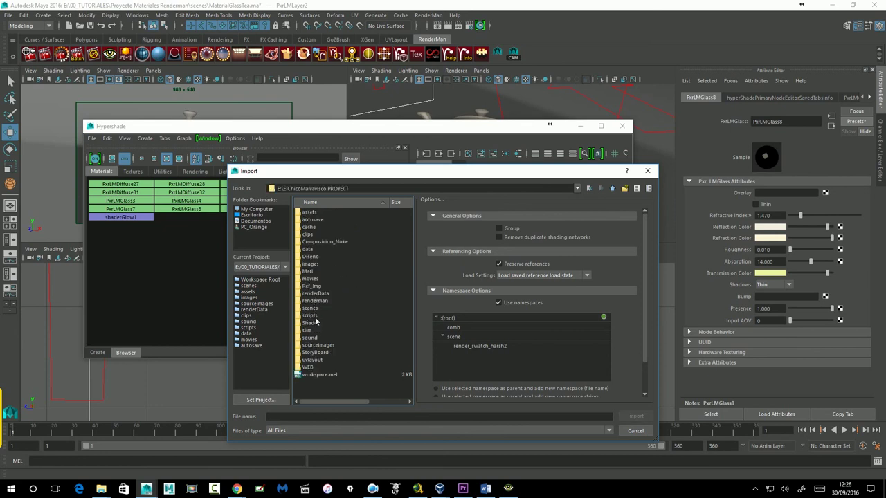
double_click(316, 322)
double_click(319, 213)
left_click(318, 214)
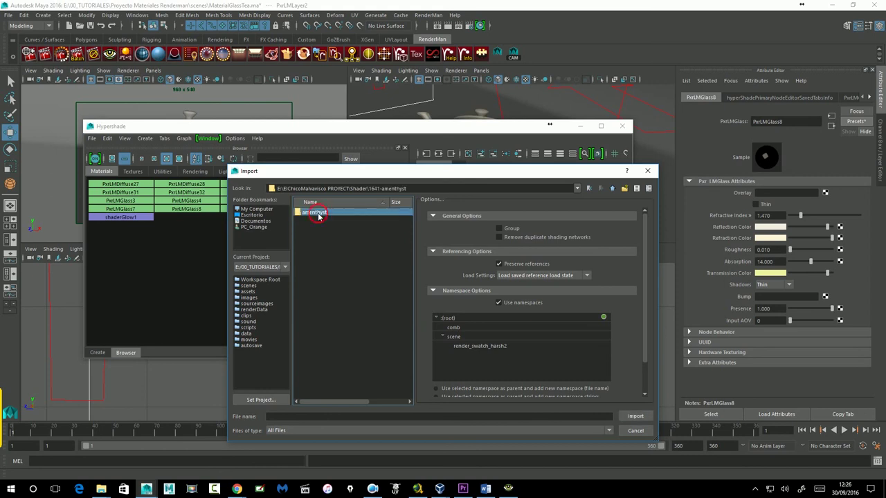
double_click(319, 215)
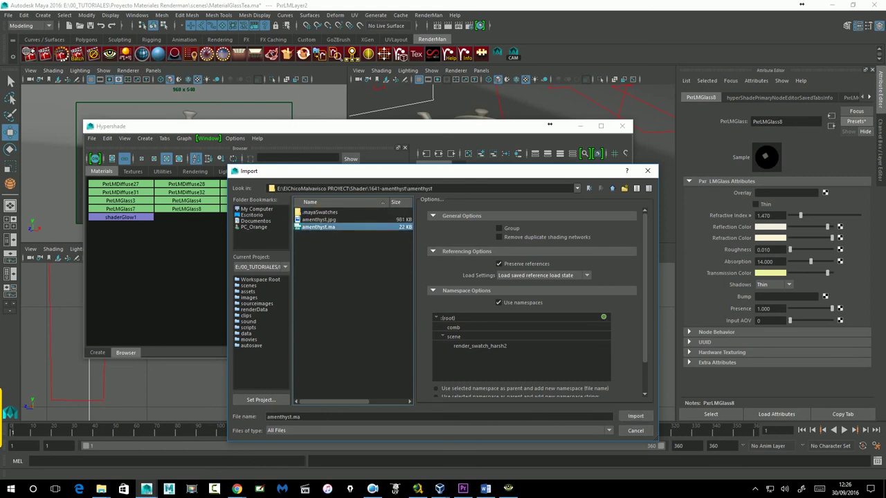
left_click_drag(395, 175, 530, 178)
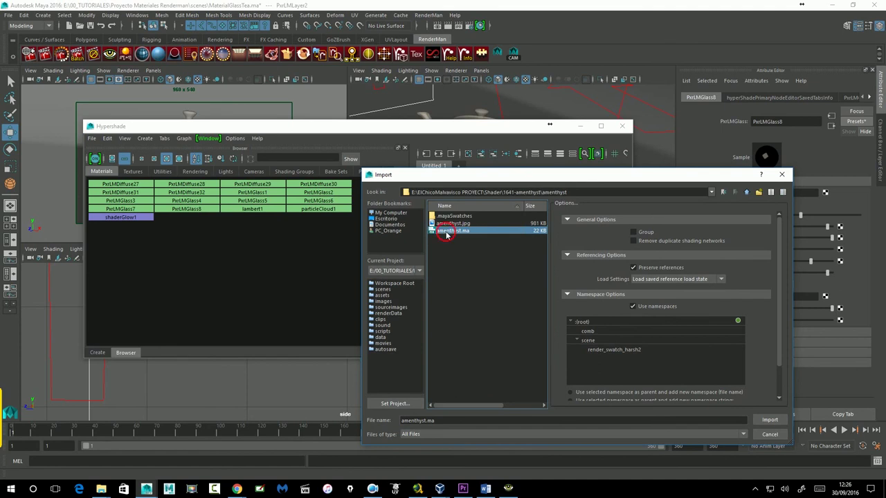
left_click(768, 419)
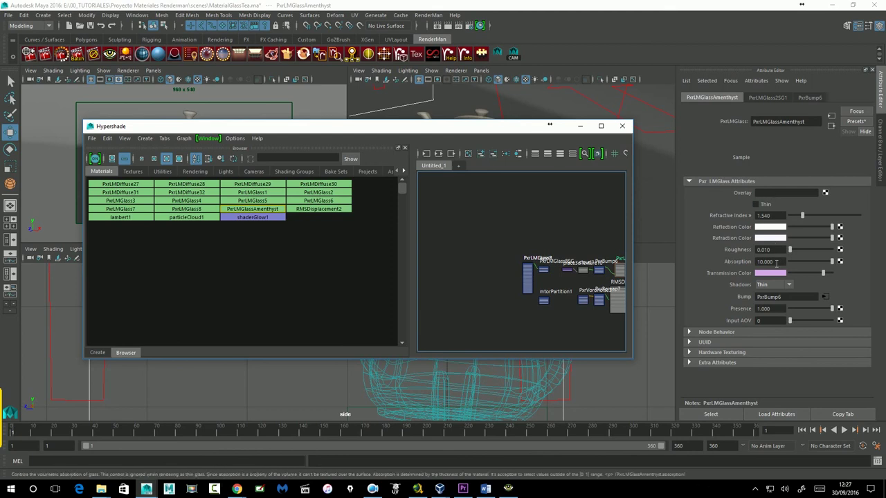
Check PxrLMGlassAmenthyst's refractive index 1.540 and absorption, then its PxrBump6 and cloud1 nodes.
left_click(773, 217)
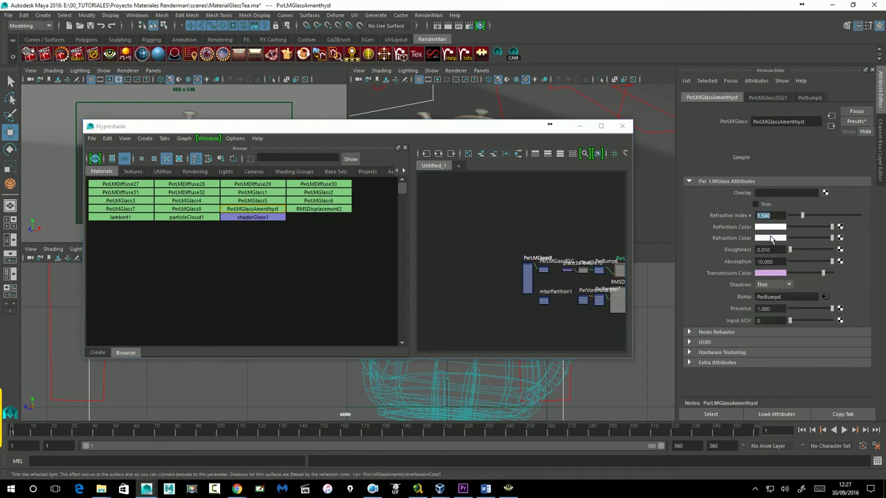
left_click(759, 263)
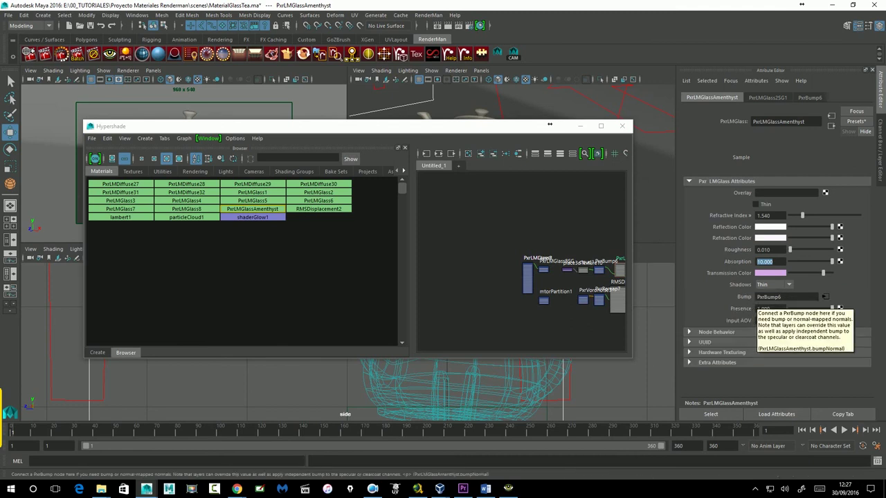
left_click(828, 299)
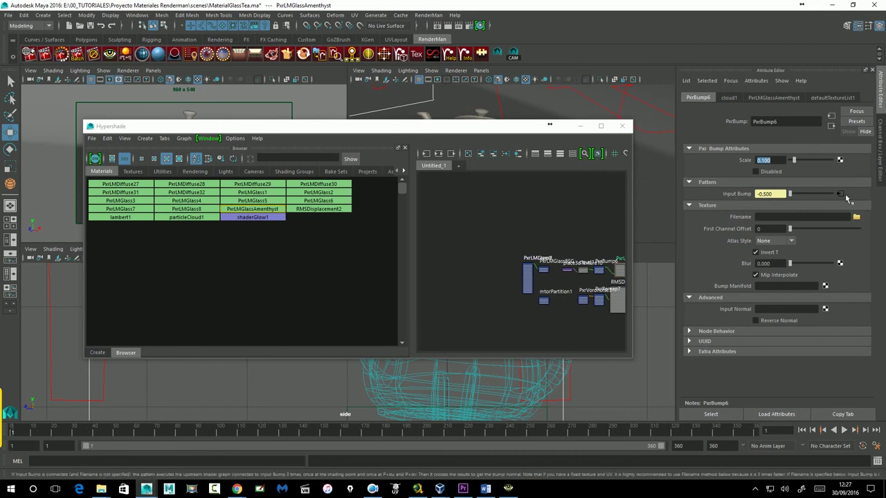
left_click(840, 194)
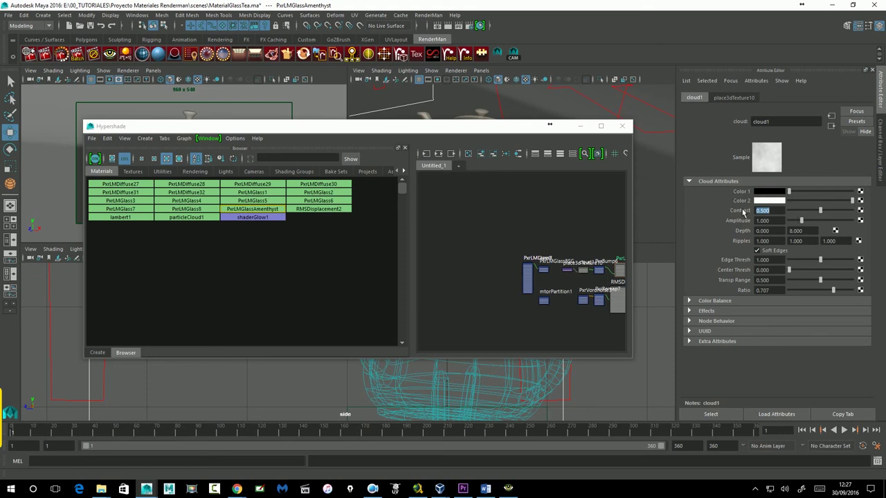
Assign the existing PxrLMGlassAmenthyst material to the teapot and restore the render view.
left_click(581, 126)
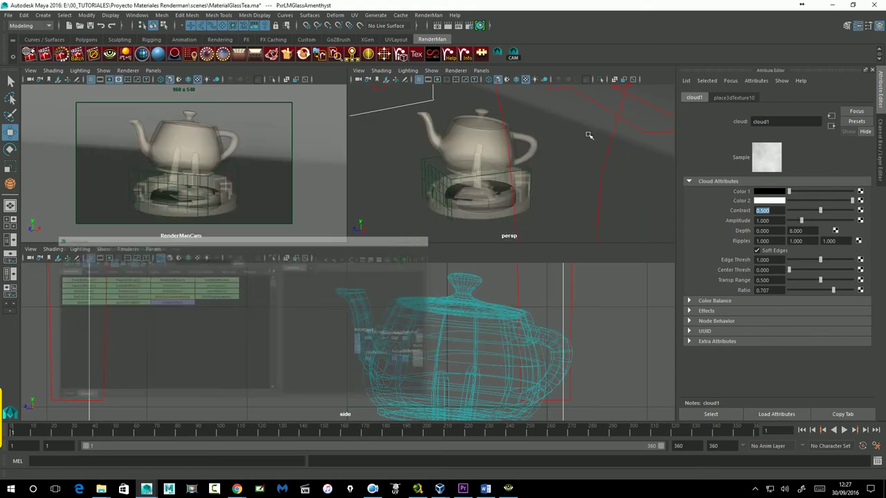
left_click(185, 148)
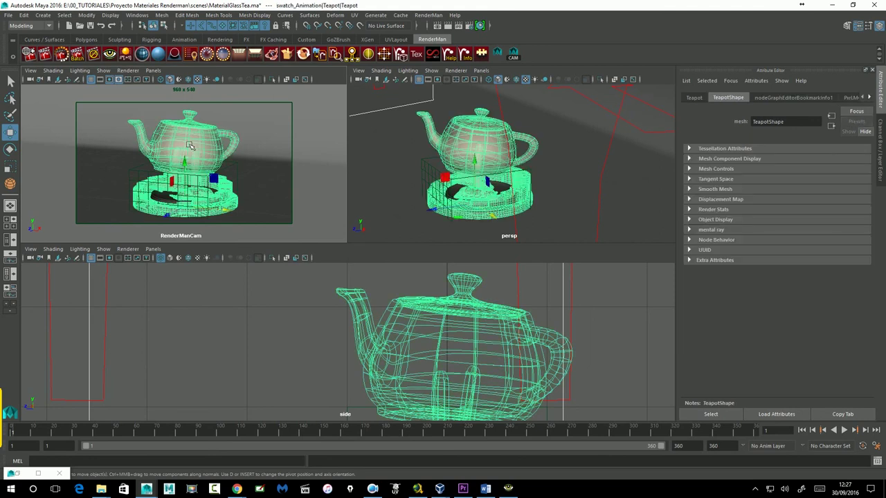
right_click(187, 144)
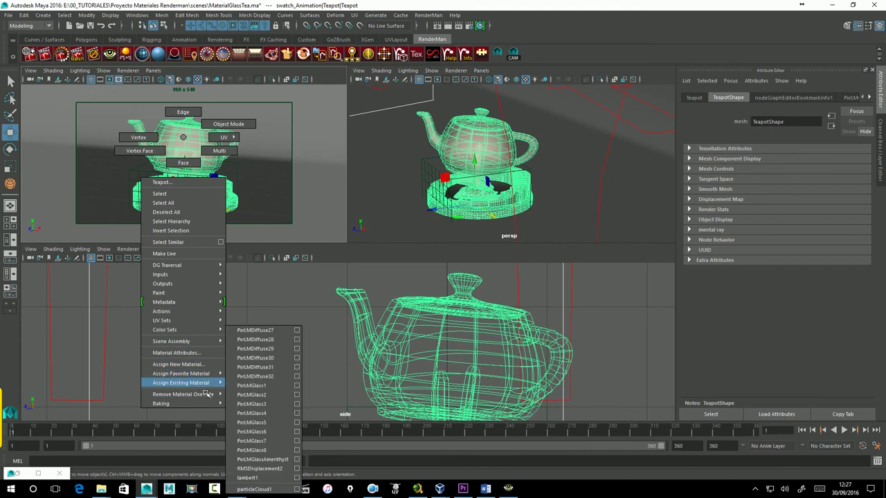
left_click(280, 460)
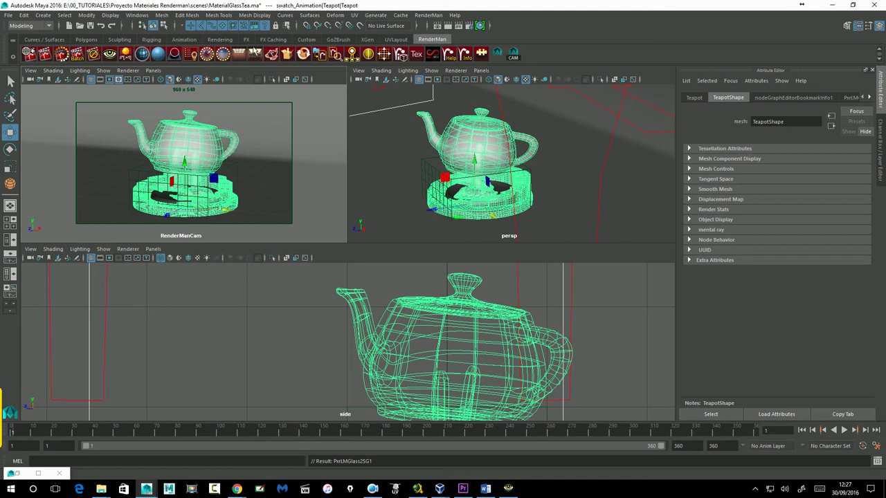
left_click(508, 488)
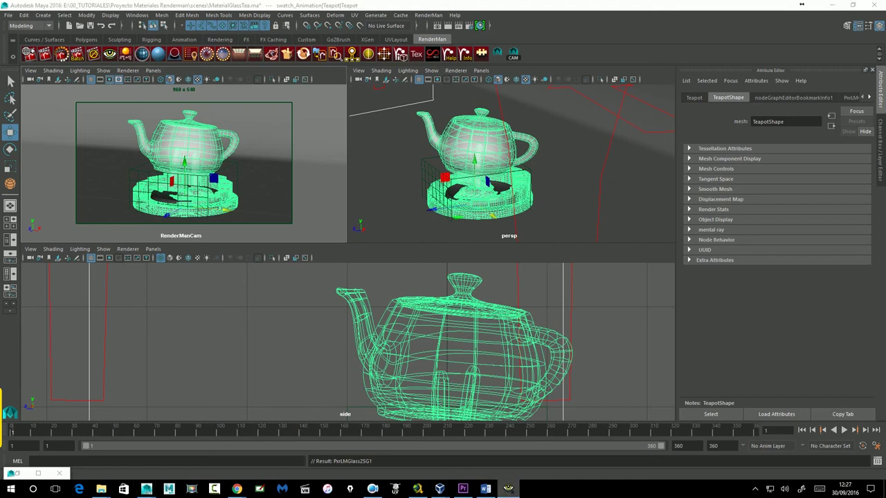